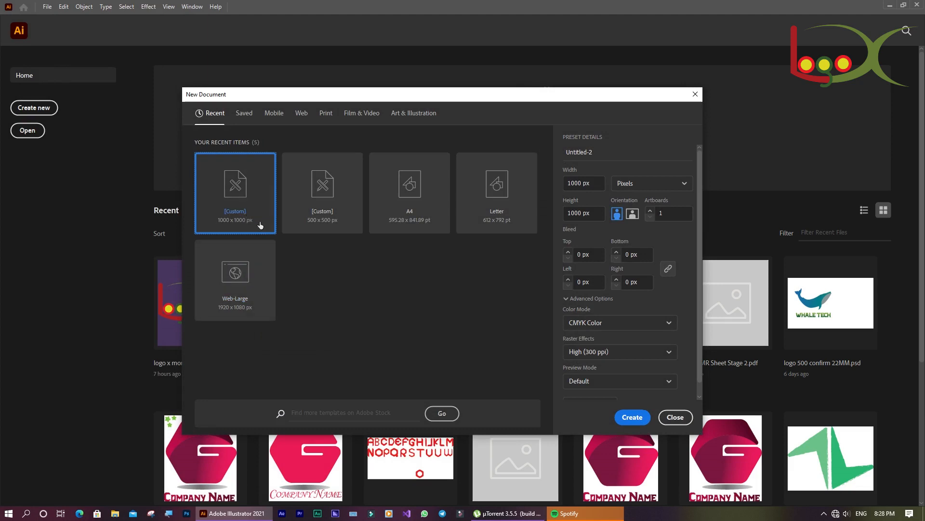
Step: Create a 1000 x 1000 px CMYK document and draw a black hexagon about 350 px wide in the artboard's upper-left area
{"action": "left_click", "coordinate": [635, 418]}
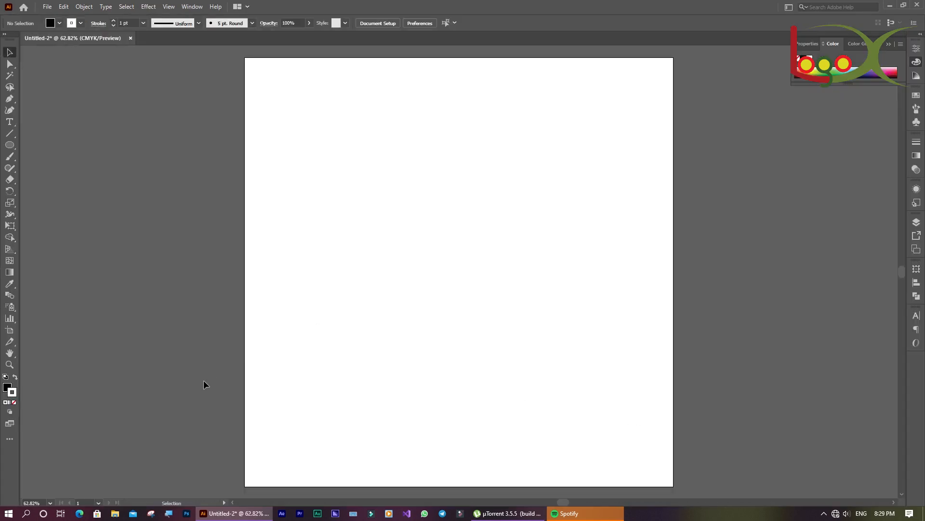
{"action": "left_click", "coordinate": [12, 147]}
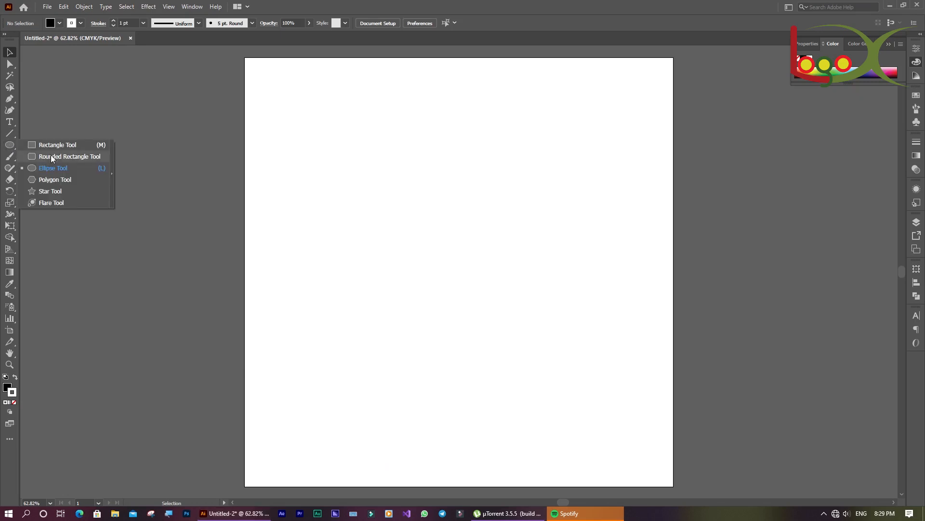
{"action": "left_click", "coordinate": [58, 183]}
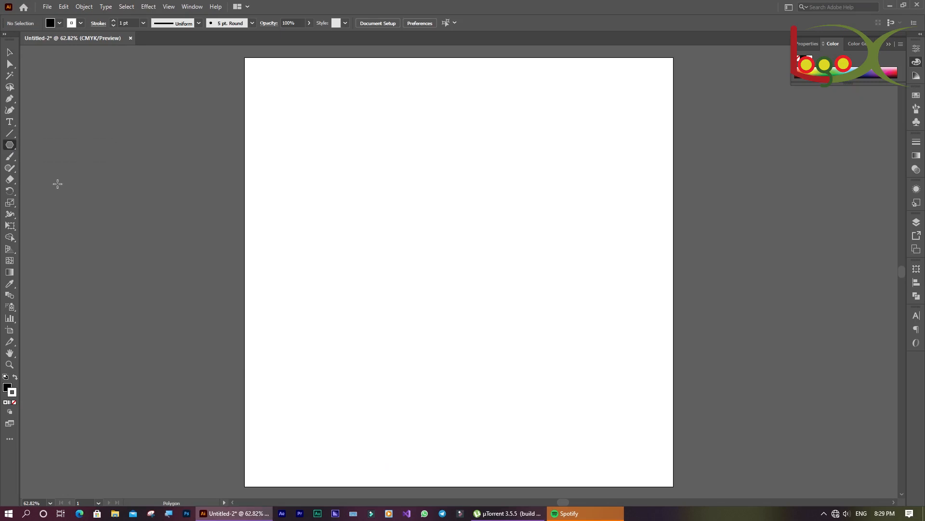
{"action": "left_click_drag", "start_coordinate": [372, 151], "coordinate": [447, 151]}
Step: Rotate the hexagon until its tilted bounding box is level, then deselect it
{"action": "left_click", "coordinate": [11, 52]}
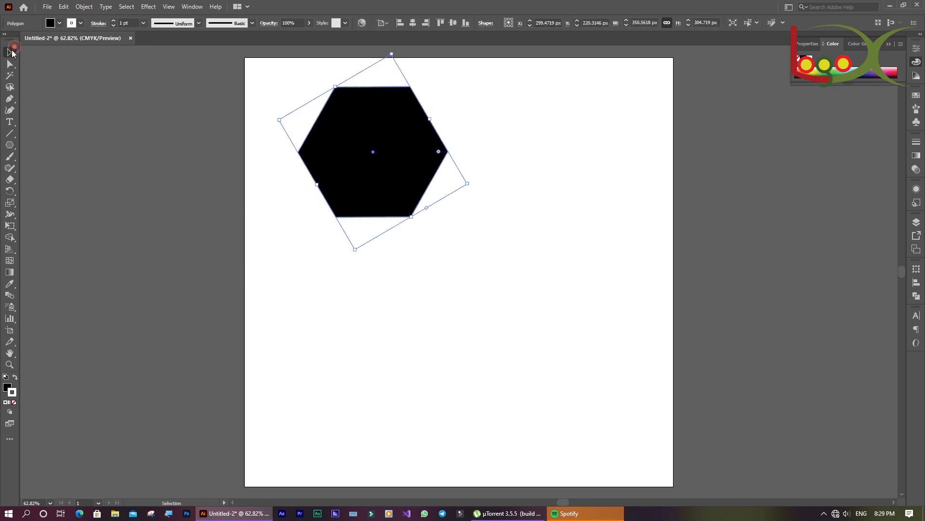
{"action": "left_click_drag", "start_coordinate": [472, 184], "coordinate": [436, 96]}
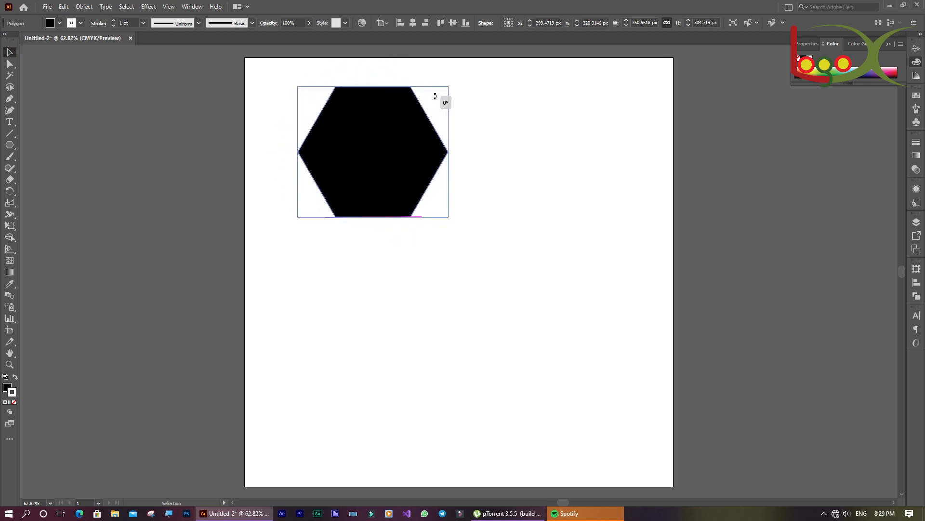
{"action": "left_click_drag", "start_coordinate": [435, 96], "coordinate": [438, 96]}
{"action": "left_click", "coordinate": [453, 384]}
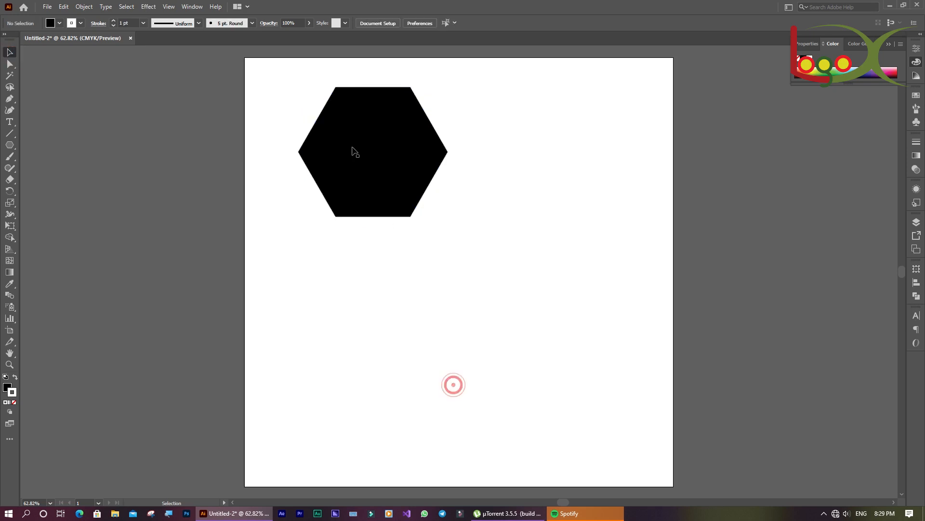
Step: Move the hexagon to just above the artboard's centre and rotate it slightly counterclockwise
{"action": "left_click_drag", "start_coordinate": [373, 164], "coordinate": [441, 249]}
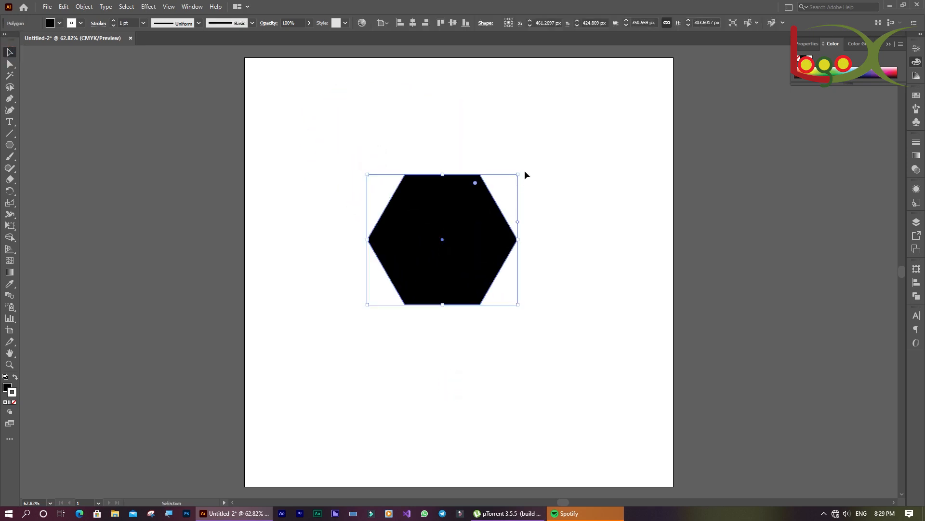
{"action": "left_click_drag", "start_coordinate": [520, 171], "coordinate": [518, 168]}
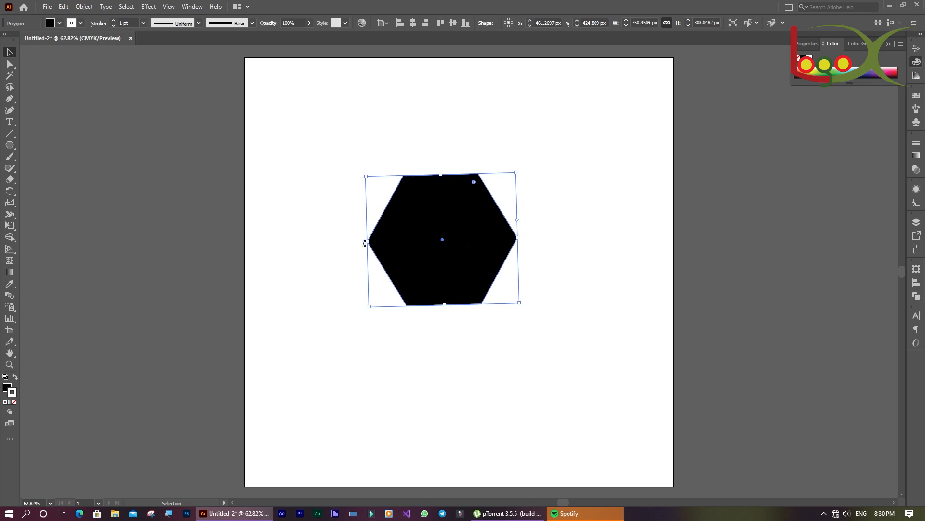
Step: Raise only the hexagon's two outer side anchor points together in large nudges, shortening the upper slanted edges
{"action": "left_click", "coordinate": [5, 64]}
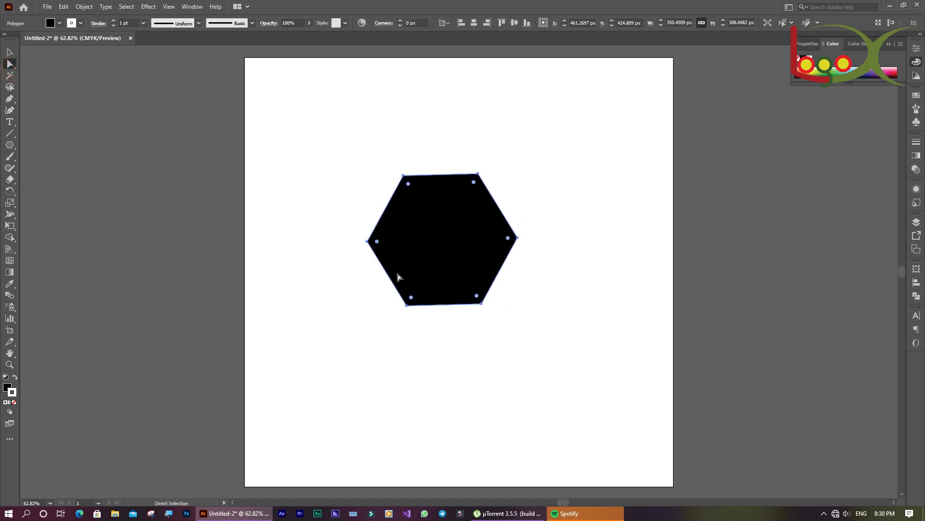
{"action": "left_click_drag", "start_coordinate": [351, 221], "coordinate": [529, 259]}
{"action": "key", "text": "shift+Up"}
{"action": "key", "text": "shift+Up"}
{"action": "key", "text": "shift+Up"}
{"action": "key", "text": "shift+Up"}
{"action": "key", "text": "shift+Up"}
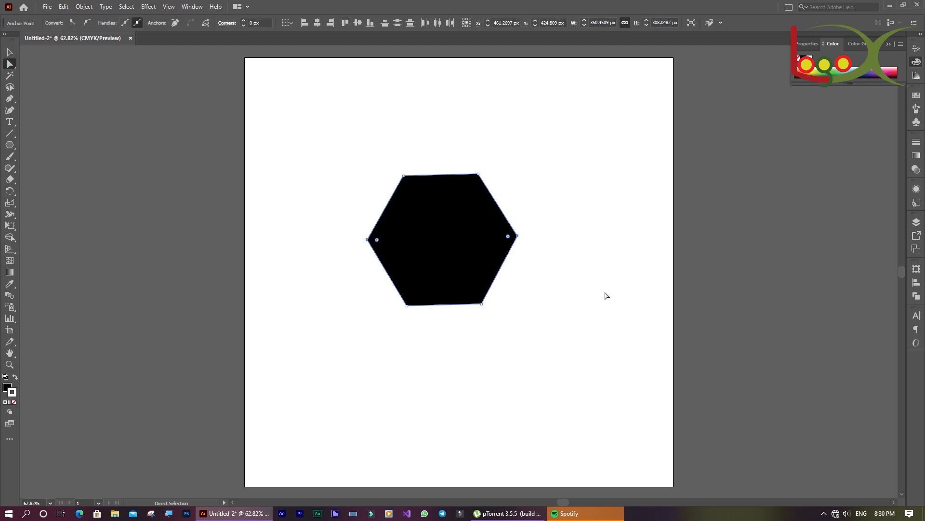
{"action": "key", "text": "shift+Up"}
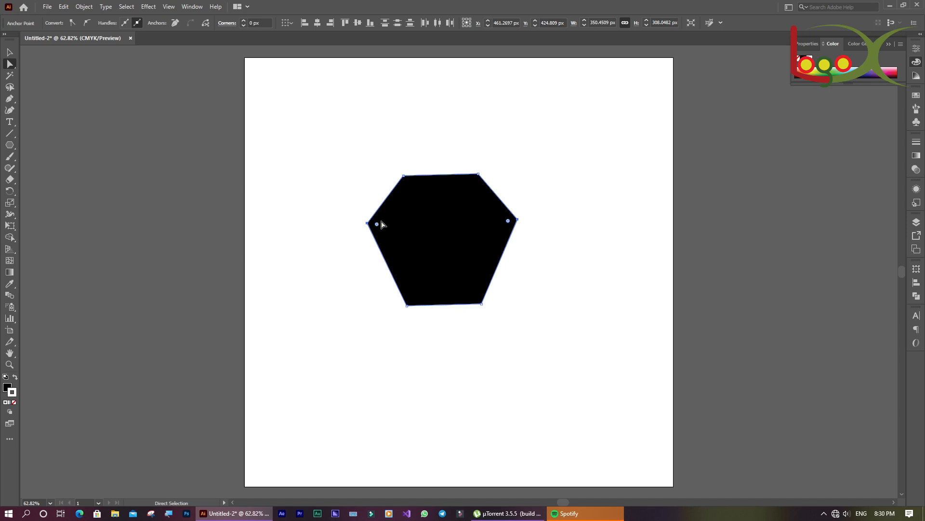
Step: Move the shape's left side anchor point 5 px inward and the right side anchor point 8 px inward
{"action": "left_click_drag", "start_coordinate": [356, 215], "coordinate": [445, 234]}
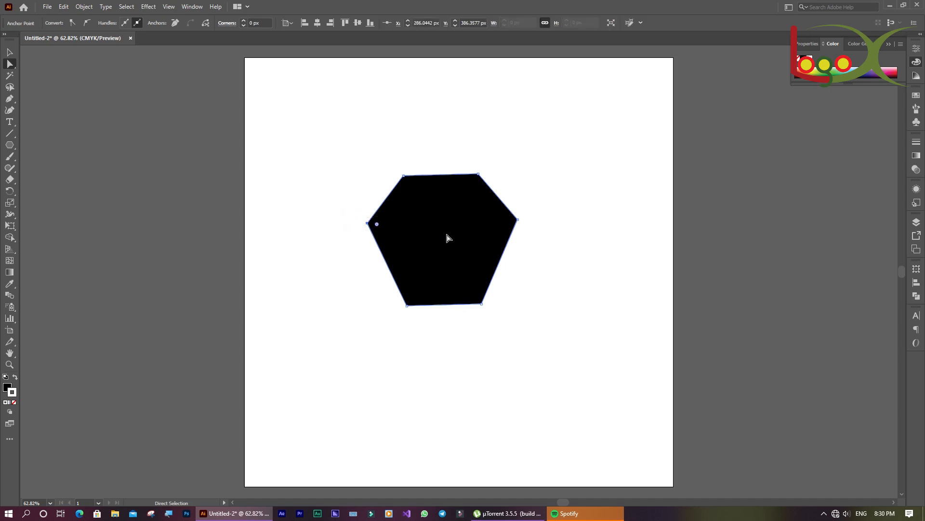
{"action": "key", "text": "Right"}
{"action": "key", "text": "Right"}
{"action": "key", "text": "Right"}
{"action": "key", "text": "Right"}
{"action": "key", "text": "Right"}
{"action": "left_click_drag", "start_coordinate": [528, 210], "coordinate": [497, 246]}
{"action": "key", "text": "Left"}
{"action": "key", "text": "Left"}
{"action": "key", "text": "Left"}
{"action": "key", "text": "Left"}
{"action": "key", "text": "Left"}
{"action": "key", "text": "Left"}
{"action": "key", "text": "Left"}
{"action": "key", "text": "Left"}
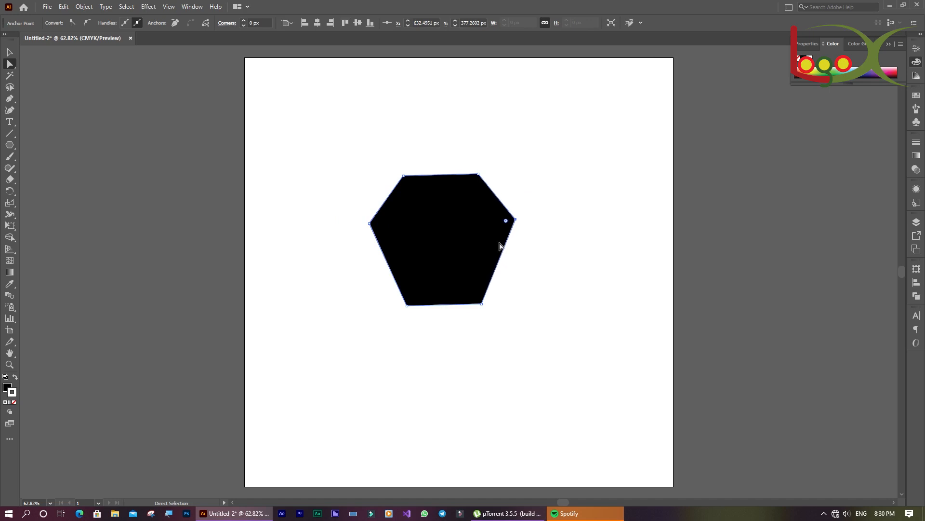
Step: Raise both side anchor points further in small nudges to lengthen the shape's lower slanted edges
{"action": "left_click_drag", "start_coordinate": [354, 210], "coordinate": [540, 224]}
{"action": "left_click_drag", "start_coordinate": [351, 228], "coordinate": [547, 246]}
{"action": "key", "text": "Up"}
{"action": "key", "text": "Up"}
{"action": "key", "text": "Up"}
{"action": "key", "text": "Up"}
{"action": "key", "text": "Up"}
{"action": "key", "text": "Up"}
{"action": "key", "text": "Up"}
{"action": "key", "text": "Up"}
{"action": "key", "text": "Up"}
{"action": "key", "text": "Up"}
{"action": "key", "text": "Up"}
{"action": "key", "text": "Up"}
{"action": "key", "text": "Up"}
{"action": "key", "text": "Up"}
{"action": "key", "text": "Up"}
{"action": "key", "text": "Up"}
{"action": "key", "text": "Up"}
{"action": "key", "text": "Up"}
{"action": "key", "text": "Up"}
{"action": "key", "text": "Up"}
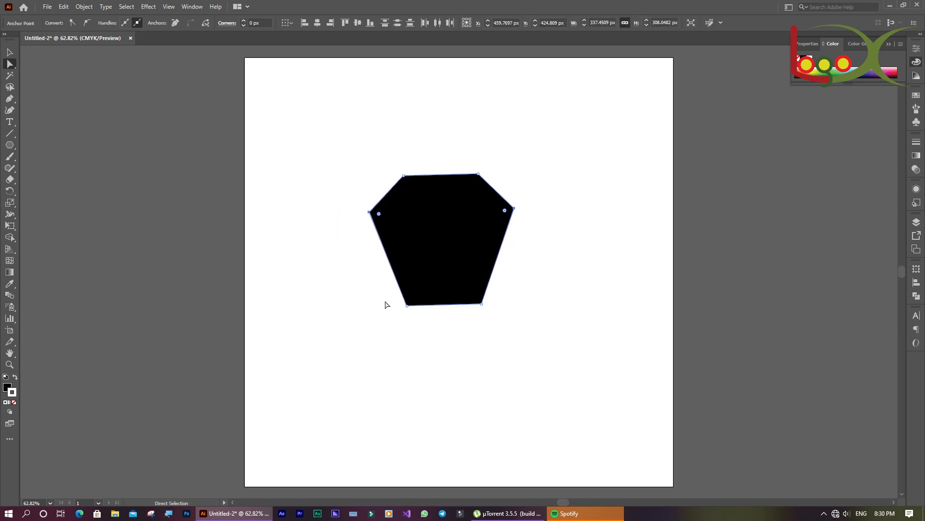
Step: Try shifting the shape's lower-left anchor point horizontally to adjust the width of the bottom edge
{"action": "left_click_drag", "start_coordinate": [386, 304], "coordinate": [436, 326]}
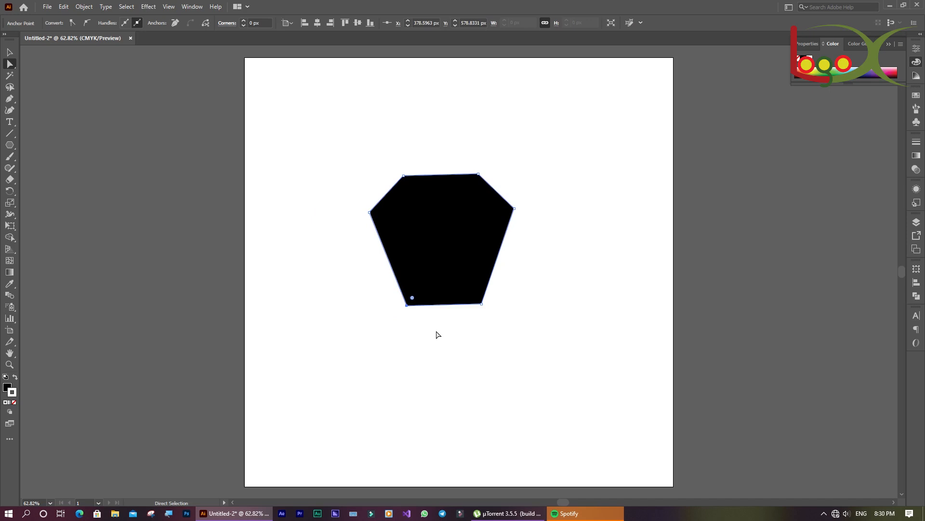
{"action": "key", "text": "Right"}
{"action": "key", "text": "Right"}
{"action": "key", "text": "Right"}
{"action": "key", "text": "Right"}
{"action": "key", "text": "Right"}
{"action": "key", "text": "Right"}
{"action": "key", "text": "Right"}
{"action": "key", "text": "Right"}
{"action": "key", "text": "Right"}
{"action": "key", "text": "Right"}
{"action": "key", "text": "Right"}
{"action": "key", "text": "Right"}
{"action": "key", "text": "Right"}
{"action": "key", "text": "Right"}
{"action": "key", "text": "Right"}
{"action": "key", "text": "Right"}
{"action": "key", "text": "Right"}
{"action": "key", "text": "Right"}
{"action": "key", "text": "Right"}
{"action": "key", "text": "Right"}
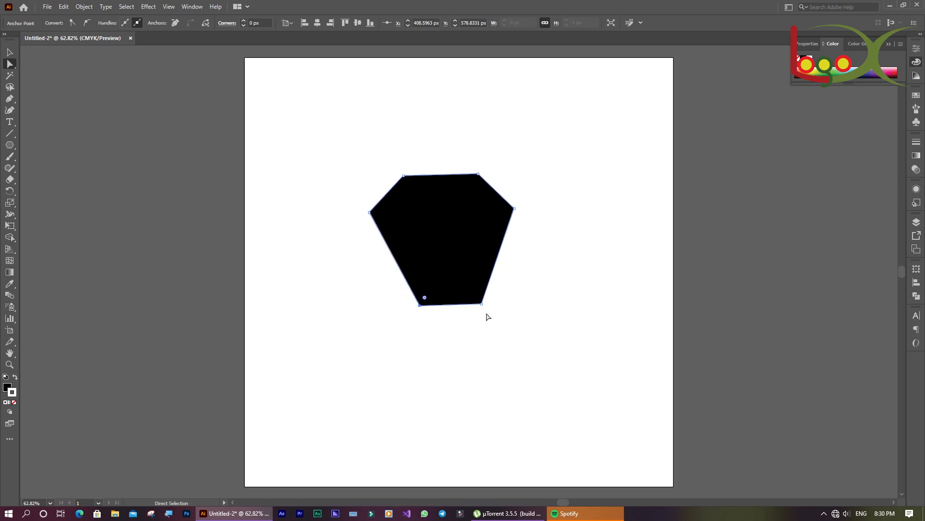
{"action": "key", "text": "Left"}
{"action": "key", "text": "Left"}
{"action": "key", "text": "Left"}
{"action": "key", "text": "Left"}
{"action": "key", "text": "Left"}
{"action": "key", "text": "Left"}
{"action": "key", "text": "Left"}
{"action": "key", "text": "Left"}
{"action": "key", "text": "Left"}
{"action": "key", "text": "Left"}
{"action": "key", "text": "Left"}
{"action": "key", "text": "Left"}
{"action": "key", "text": "Left"}
{"action": "key", "text": "Left"}
{"action": "key", "text": "Left"}
{"action": "key", "text": "Left"}
{"action": "key", "text": "Left"}
{"action": "key", "text": "Left"}
{"action": "key", "text": "Left"}
{"action": "key", "text": "Left"}
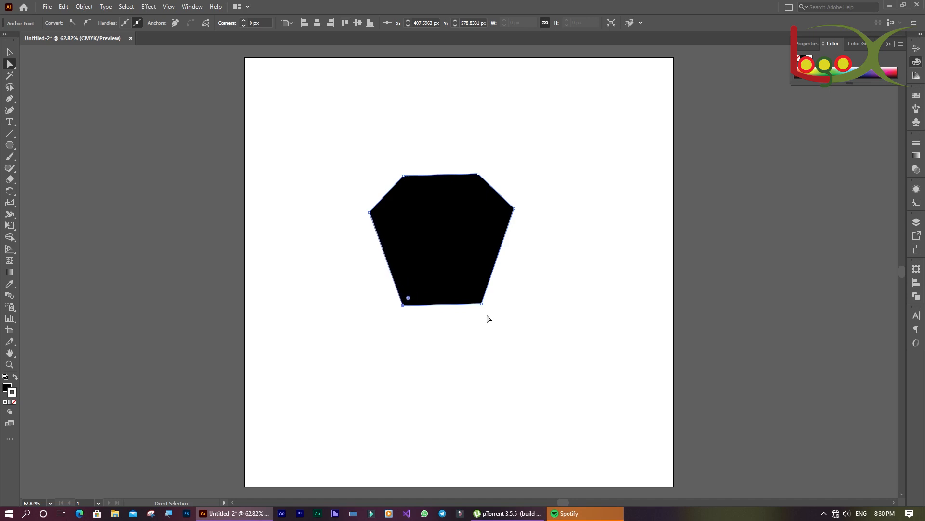
{"action": "key", "text": "ctrl"}
{"action": "key", "text": "Right"}
{"action": "key", "text": "Right"}
{"action": "key", "text": "Right"}
{"action": "key", "text": "Right"}
{"action": "key", "text": "Right"}
{"action": "key", "text": "Right"}
{"action": "key", "text": "Right"}
{"action": "key", "text": "Right"}
{"action": "key", "text": "Right"}
{"action": "key", "text": "Right"}
{"action": "key", "text": "Right"}
{"action": "key", "text": "Right"}
{"action": "key", "text": "Right"}
{"action": "key", "text": "Right"}
{"action": "key", "text": "Right"}
{"action": "key", "text": "Right"}
{"action": "key", "text": "Right"}
{"action": "key", "text": "Right"}
{"action": "key", "text": "Right"}
{"action": "key", "text": "Right"}
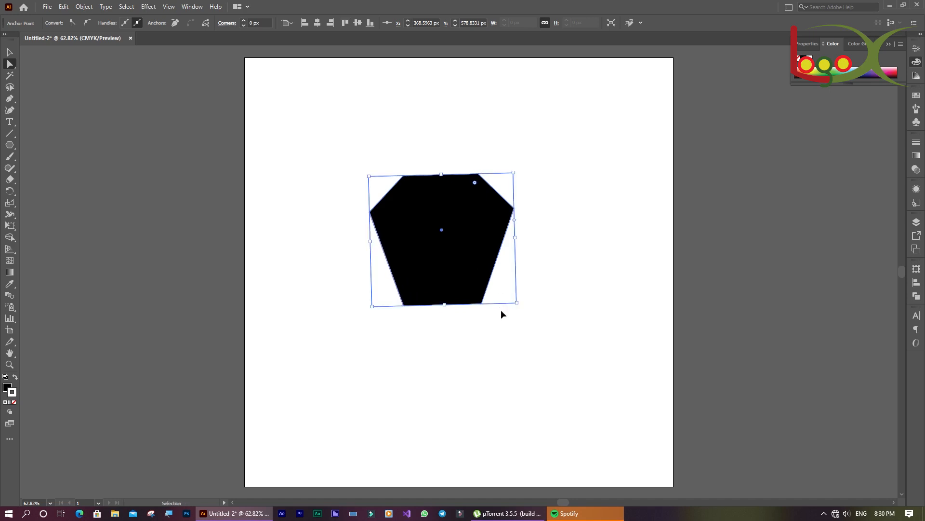
{"action": "key", "text": "Right"}
{"action": "key", "text": "Right"}
{"action": "key", "text": "Right"}
{"action": "key", "text": "Right"}
{"action": "key", "text": "Right"}
{"action": "key", "text": "Right"}
{"action": "key", "text": "Right"}
{"action": "key", "text": "Right"}
{"action": "key", "text": "Left"}
{"action": "key", "text": "Left"}
{"action": "key", "text": "Left"}
{"action": "key", "text": "Left"}
{"action": "key", "text": "Left"}
{"action": "key", "text": "Left"}
{"action": "key", "text": "Left"}
{"action": "key", "text": "Left"}
{"action": "key", "text": "Left"}
{"action": "key", "text": "Left"}
{"action": "key", "text": "Left"}
{"action": "key", "text": "Left"}
{"action": "key", "text": "Left"}
{"action": "key", "text": "Left"}
{"action": "key", "text": "Left"}
{"action": "key", "text": "Left"}
{"action": "key", "text": "Left"}
{"action": "key", "text": "Left"}
{"action": "key", "text": "Left"}
{"action": "key", "text": "Left"}
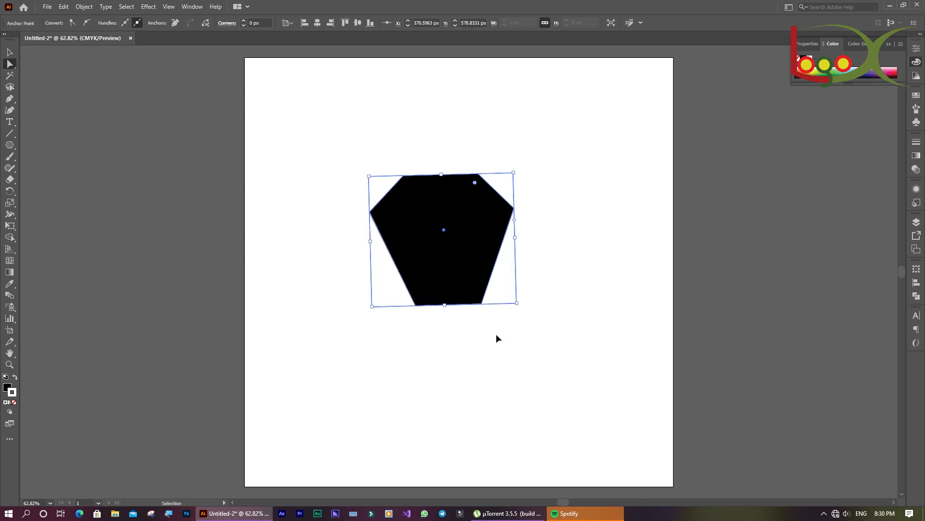
{"action": "key", "text": "ctrl+a"}
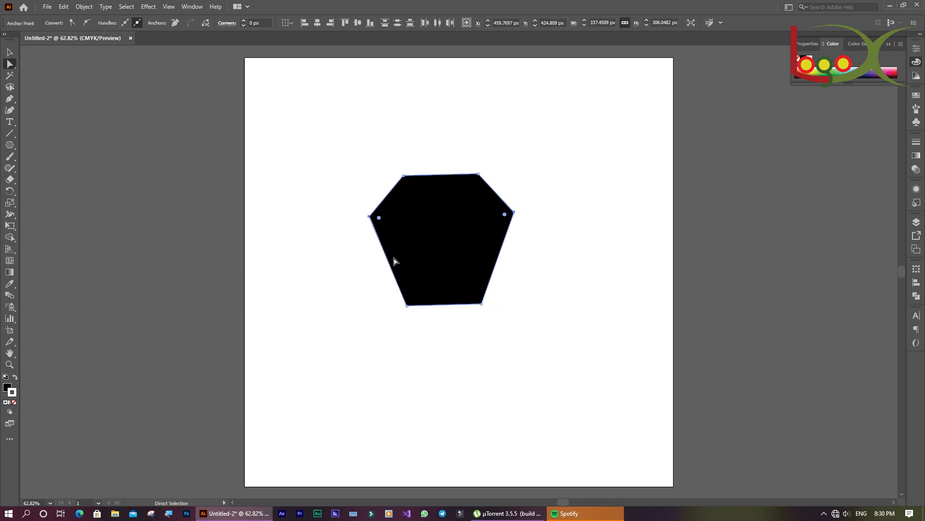
Step: Reselect the two side anchor points and nudge them slightly higher, keeping the bottom corners in place
{"action": "left_click_drag", "start_coordinate": [342, 204], "coordinate": [550, 241]}
{"action": "key", "text": "Up"}
{"action": "key", "text": "Up"}
{"action": "key", "text": "Up"}
{"action": "key", "text": "Up"}
{"action": "key", "text": "Up"}
{"action": "key", "text": "Up"}
{"action": "key", "text": "Up"}
{"action": "key", "text": "Up"}
{"action": "key", "text": "Up"}
{"action": "key", "text": "Up"}
{"action": "key", "text": "Up"}
{"action": "key", "text": "Up"}
{"action": "key", "text": "Up"}
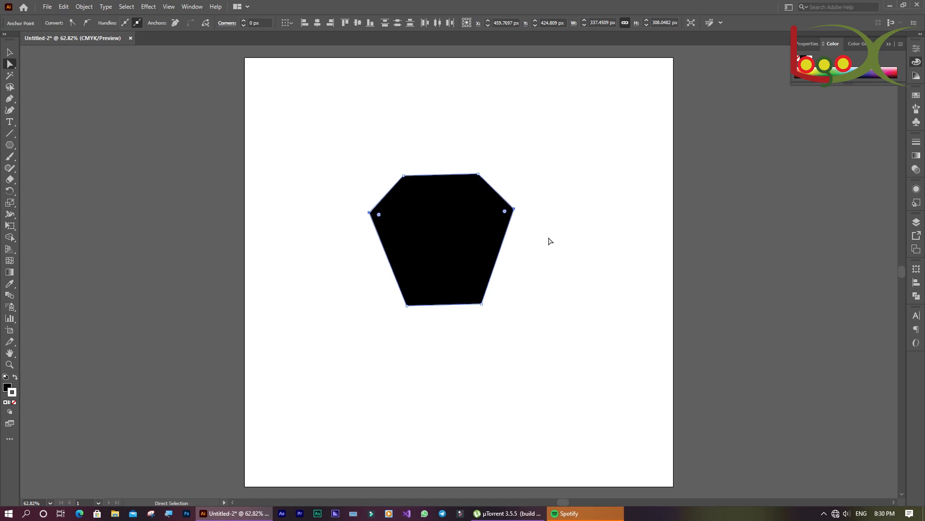
Step: Nudge the side anchor points up once more and move the lower-left anchor point inward to start narrowing the bottom edge
{"action": "key", "text": "Up"}
{"action": "left_click_drag", "start_coordinate": [384, 294], "coordinate": [446, 348]}
{"action": "key", "text": "Right"}
{"action": "key", "text": "Right"}
{"action": "key", "text": "Right"}
{"action": "key", "text": "Right"}
{"action": "key", "text": "Right"}
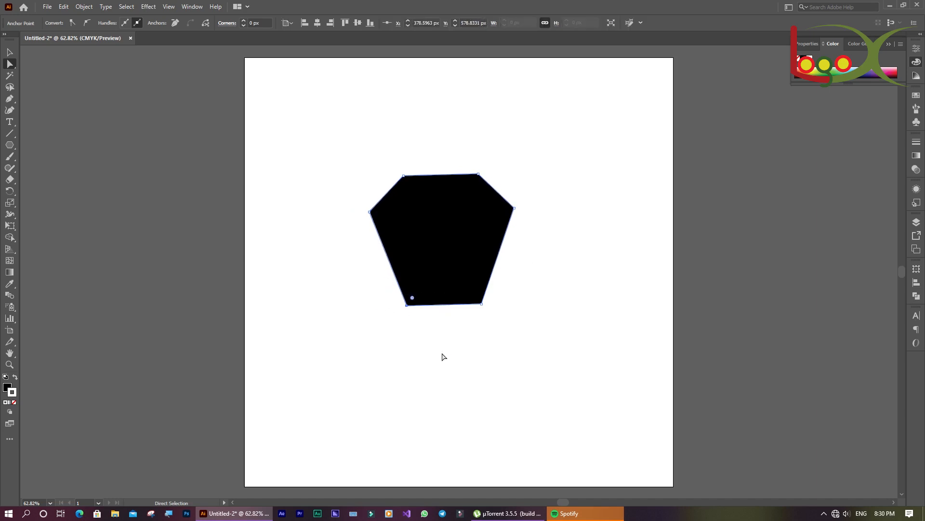
{"action": "key", "text": "Right"}
{"action": "key", "text": "Right"}
{"action": "key", "text": "Right"}
{"action": "key", "text": "Right"}
Step: Move the lower-right and lower-left anchor points inward until the shape's bottom edge is about 56 px wide
{"action": "left_click_drag", "start_coordinate": [500, 304], "coordinate": [463, 313]}
{"action": "key", "text": "Left"}
{"action": "key", "text": "Left"}
{"action": "key", "text": "Left"}
{"action": "key", "text": "Left"}
{"action": "key", "text": "Left"}
{"action": "key", "text": "Left"}
{"action": "key", "text": "Up"}
{"action": "key", "text": "Up"}
{"action": "key", "text": "Up"}
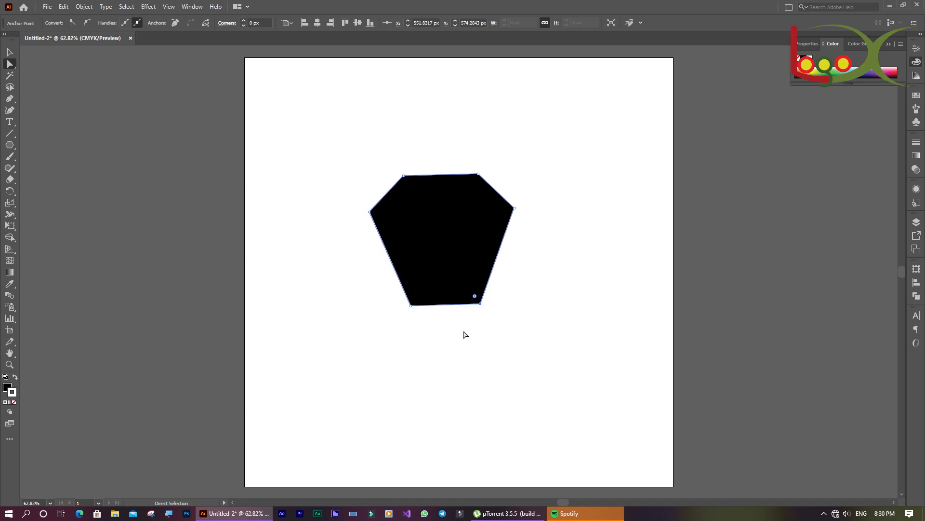
{"action": "key", "text": "Left"}
{"action": "key", "text": "Left"}
{"action": "key", "text": "Left"}
{"action": "key", "text": "Left"}
{"action": "key", "text": "Left"}
{"action": "key", "text": "Left"}
{"action": "key", "text": "Left"}
{"action": "key", "text": "Left"}
{"action": "left_click_drag", "start_coordinate": [416, 307], "coordinate": [451, 304]}
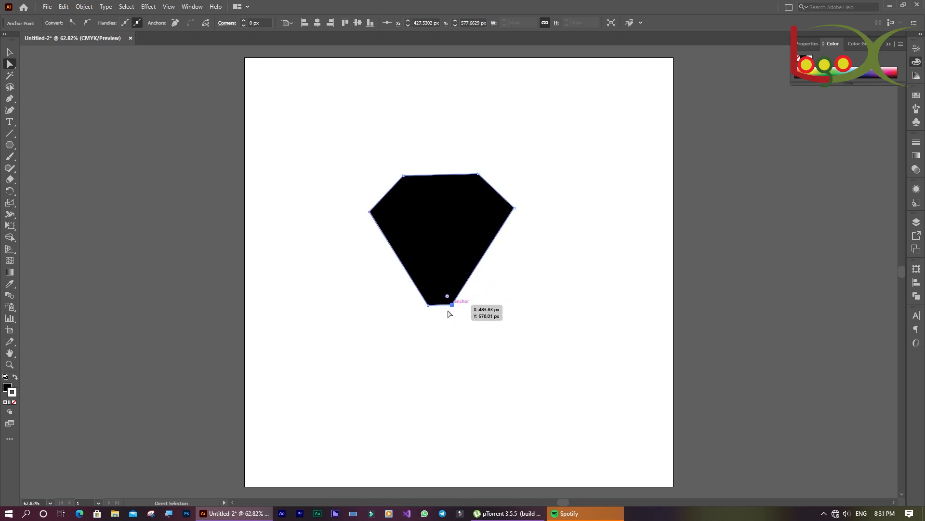
Step: Narrow the top edge by moving both its anchor points inward, and shift the lower-right anchor point slightly outward
{"action": "left_click", "coordinate": [404, 176]}
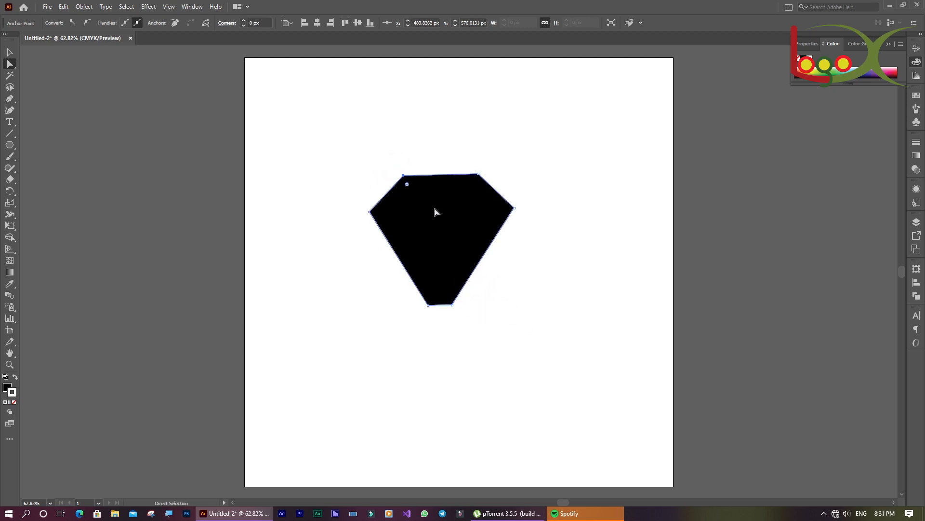
{"action": "key", "text": "shift+Right"}
{"action": "key", "text": "shift+Right"}
{"action": "left_click_drag", "start_coordinate": [469, 162], "coordinate": [488, 188]}
{"action": "key", "text": "Left"}
{"action": "key", "text": "Left"}
{"action": "key", "text": "Left"}
{"action": "left_click_drag", "start_coordinate": [452, 305], "coordinate": [454, 302]}
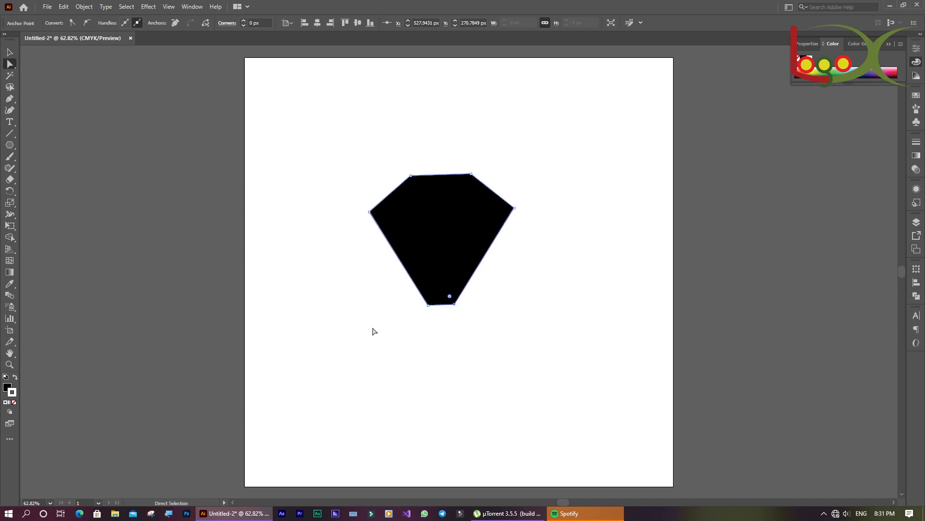
Step: Swap the shape's fill and stroke colours and change its fill to red
{"action": "left_click", "coordinate": [10, 52]}
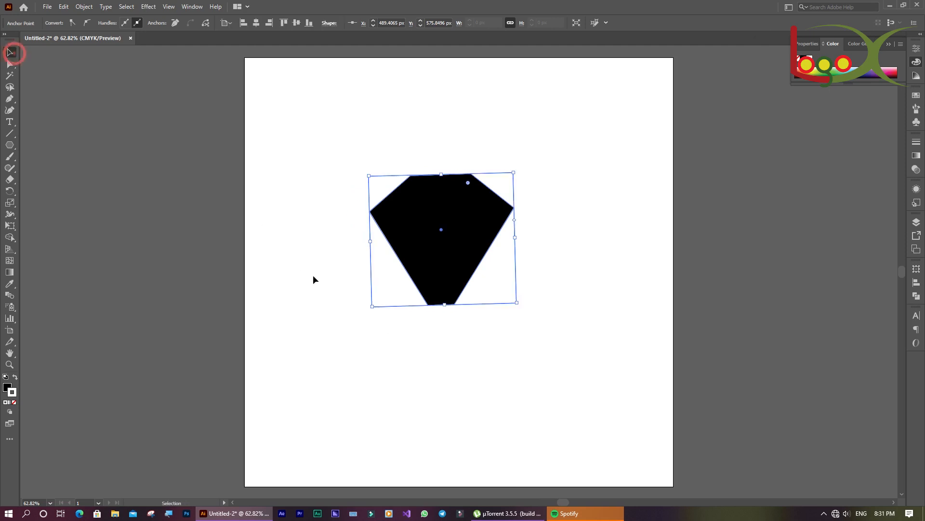
{"action": "left_click", "coordinate": [360, 321]}
{"action": "left_click", "coordinate": [449, 223]}
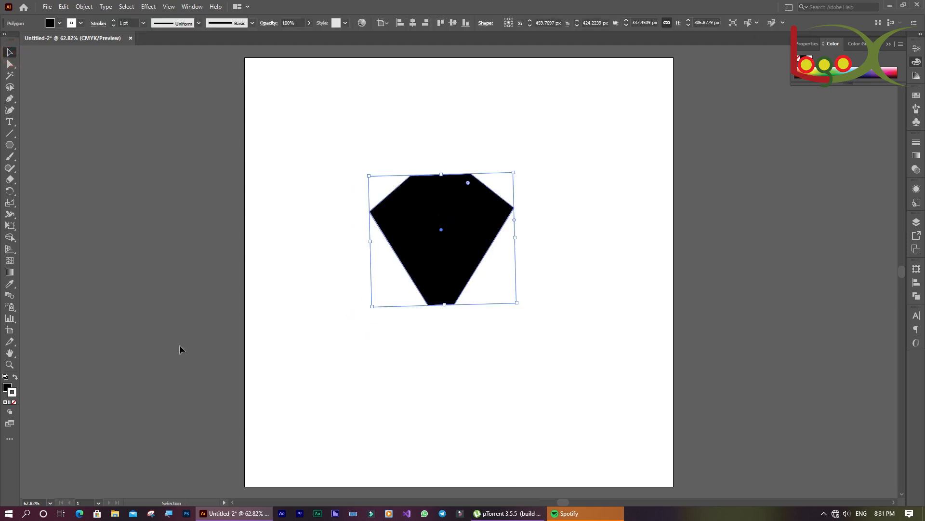
{"action": "left_click", "coordinate": [16, 377]}
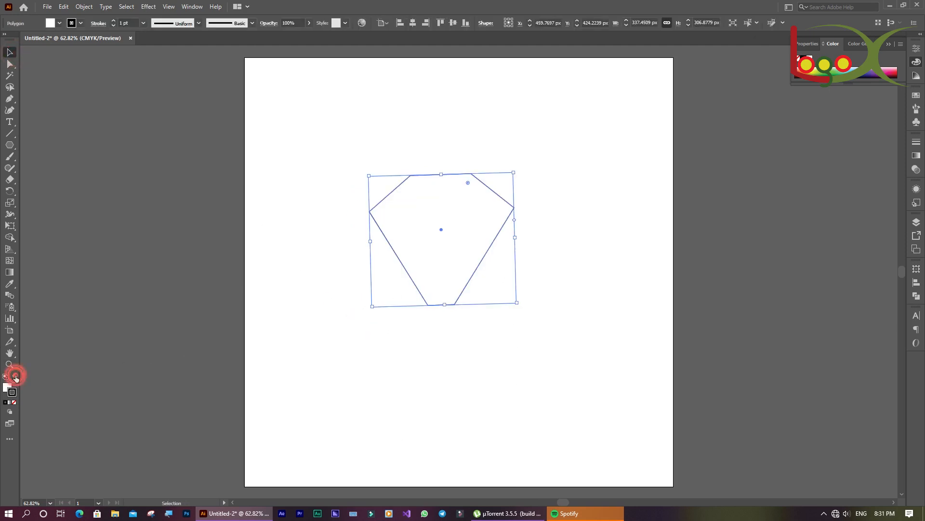
{"action": "double_click", "coordinate": [7, 386]}
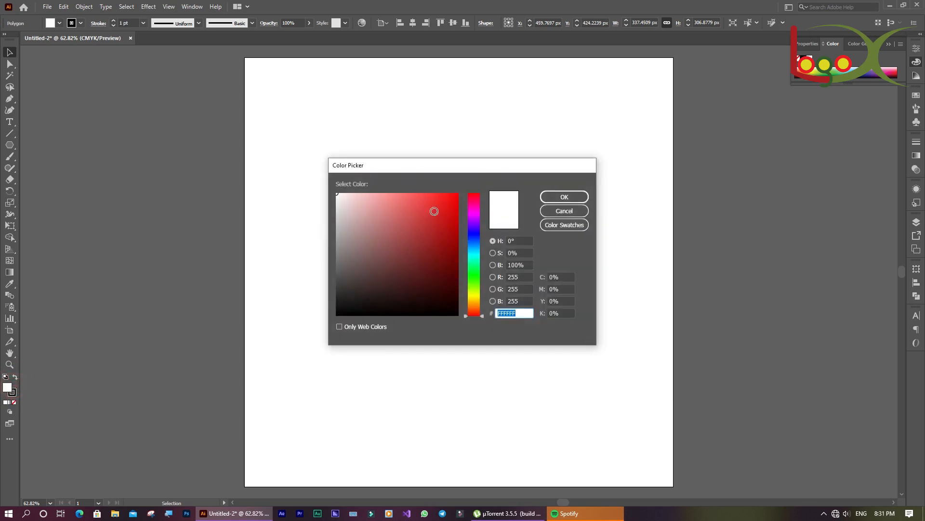
{"action": "left_click", "coordinate": [433, 211]}
{"action": "left_click", "coordinate": [564, 197]}
{"action": "left_click", "coordinate": [365, 388]}
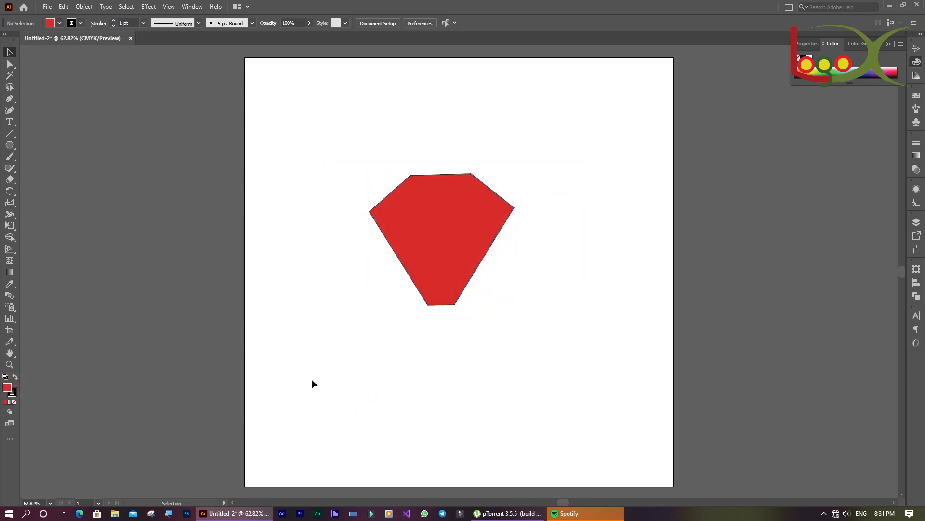
Step: Try to bring the red shape's two bottom anchor points together into a near-pointed tip
{"action": "left_click", "coordinate": [481, 240]}
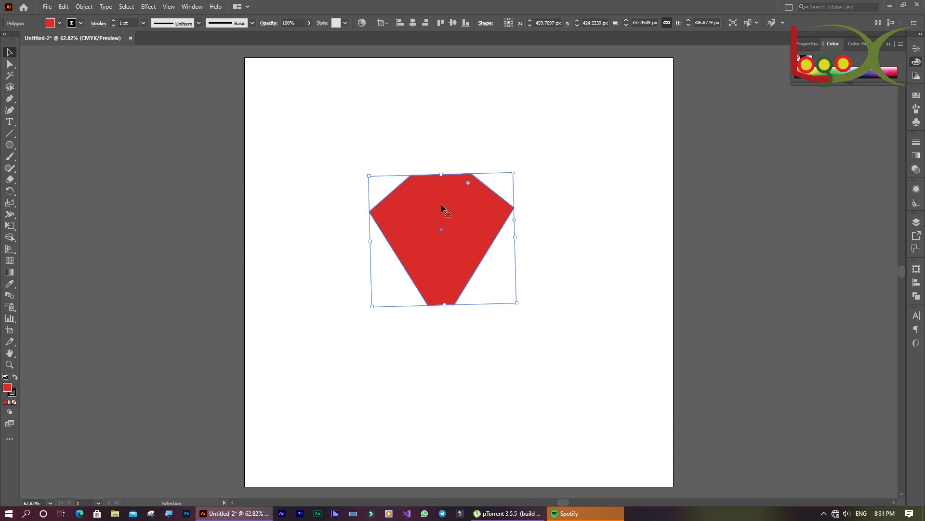
{"action": "left_click", "coordinate": [279, 224]}
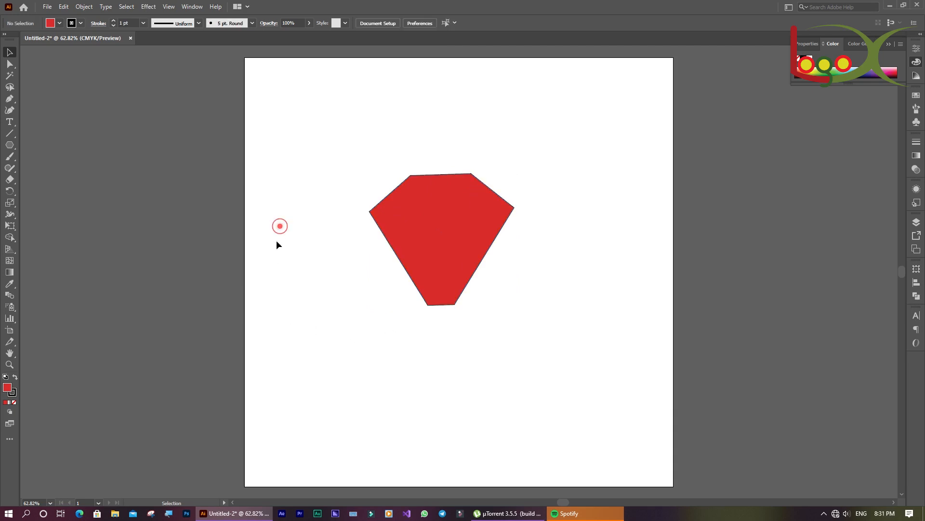
{"action": "left_click", "coordinate": [428, 303]}
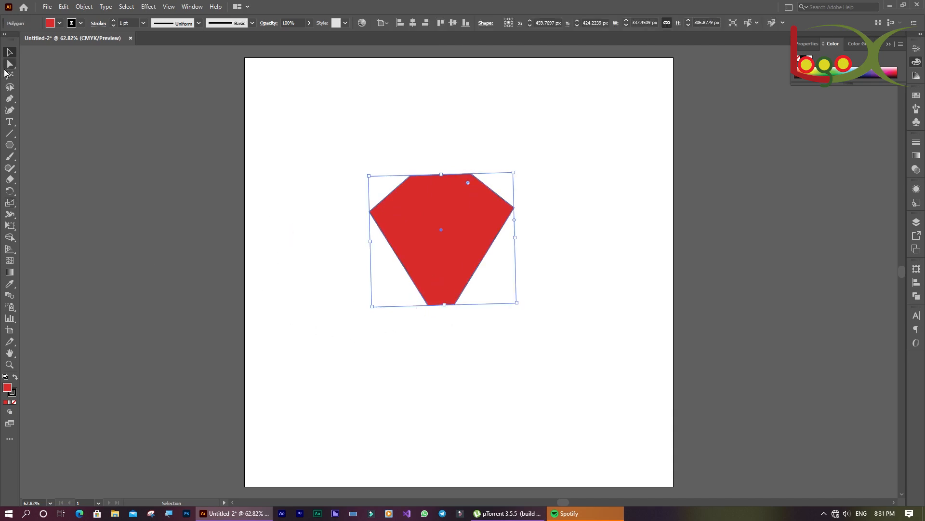
{"action": "left_click", "coordinate": [9, 63]}
{"action": "left_click_drag", "start_coordinate": [428, 305], "coordinate": [447, 304]}
{"action": "left_click", "coordinate": [438, 322]}
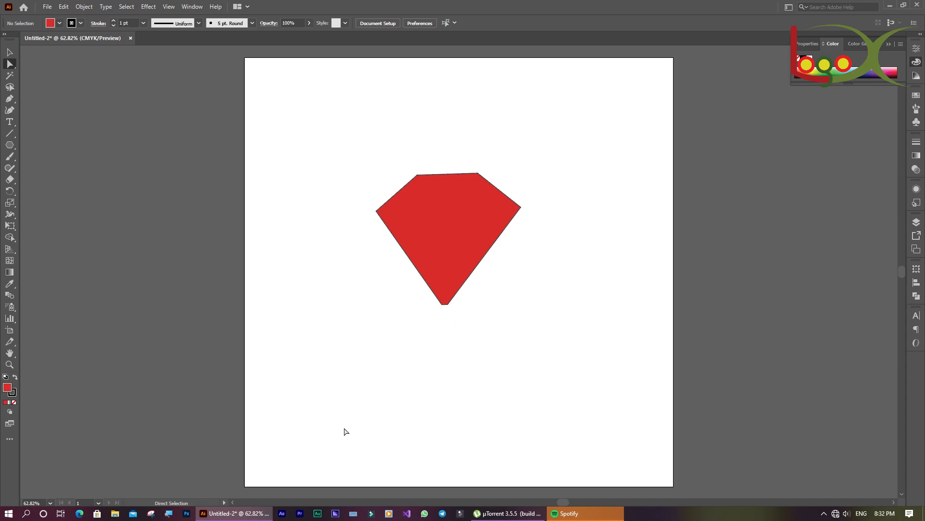
Step: Undo the bottom-tip edits and the colour changes back to the black shape, and clear the selection
{"action": "key", "text": "ctrl+z"}
{"action": "key", "text": "ctrl+z"}
{"action": "key", "text": "ctrl+z"}
{"action": "key", "text": "ctrl+z"}
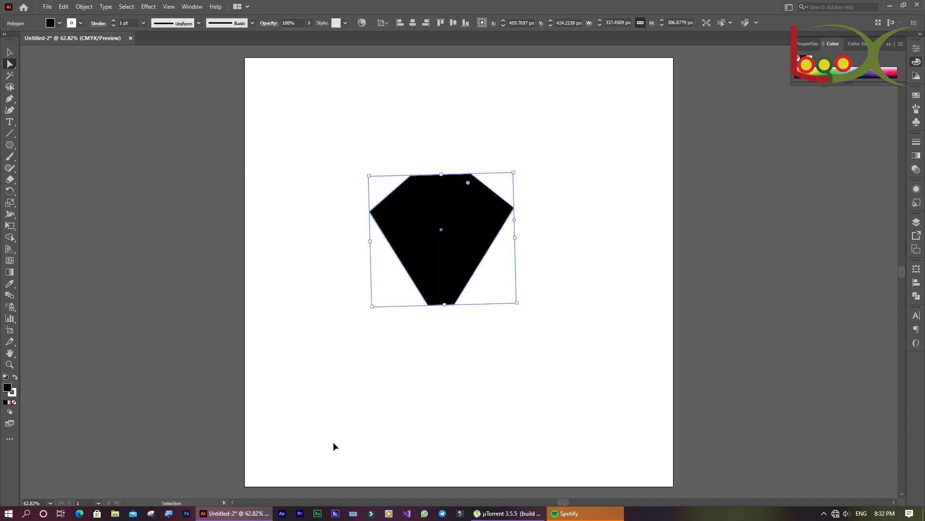
{"action": "key", "text": "ctrl+z"}
{"action": "left_click", "coordinate": [401, 423]}
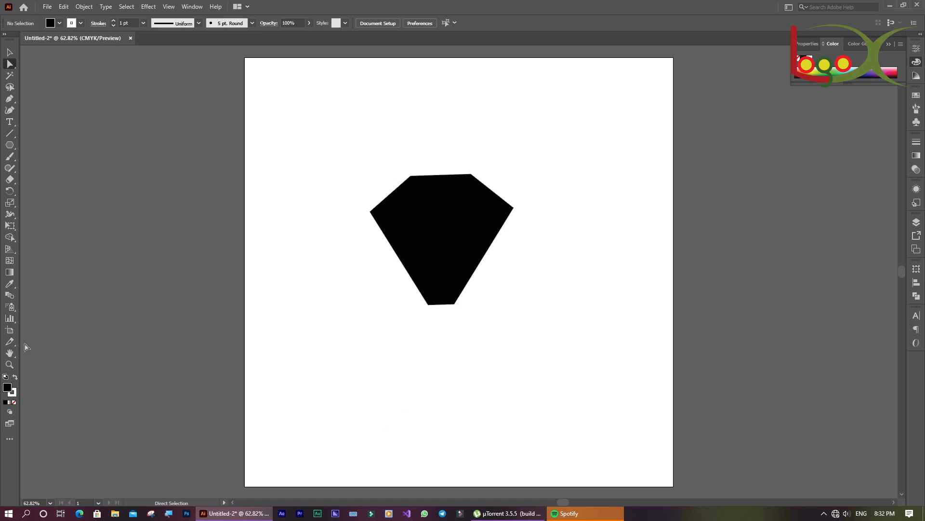
Step: Select the black shape for anchor editing at its bottom edge and nudge the whole shape 2 px to the right
{"action": "left_click", "coordinate": [9, 365]}
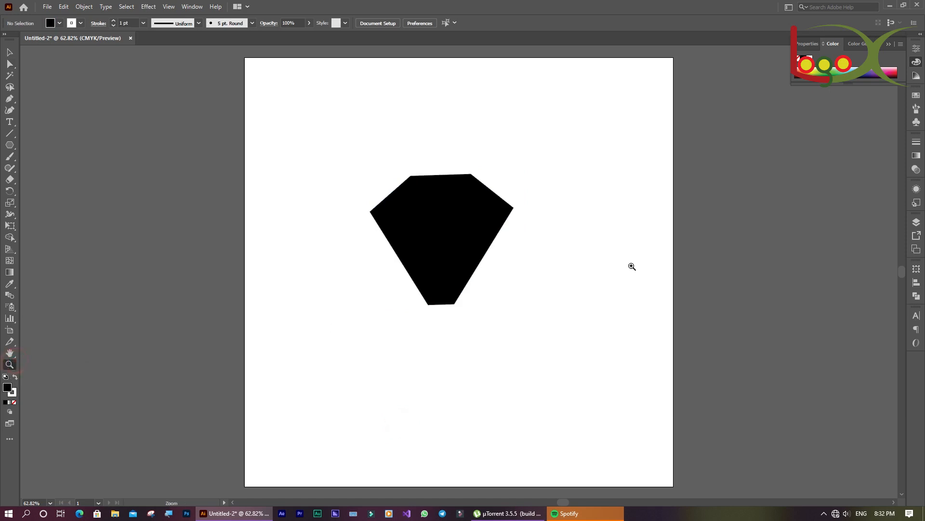
{"action": "left_click", "coordinate": [448, 289]}
{"action": "left_click", "coordinate": [497, 287]}
{"action": "left_click", "coordinate": [493, 276]}
{"action": "left_click", "coordinate": [300, 258]}
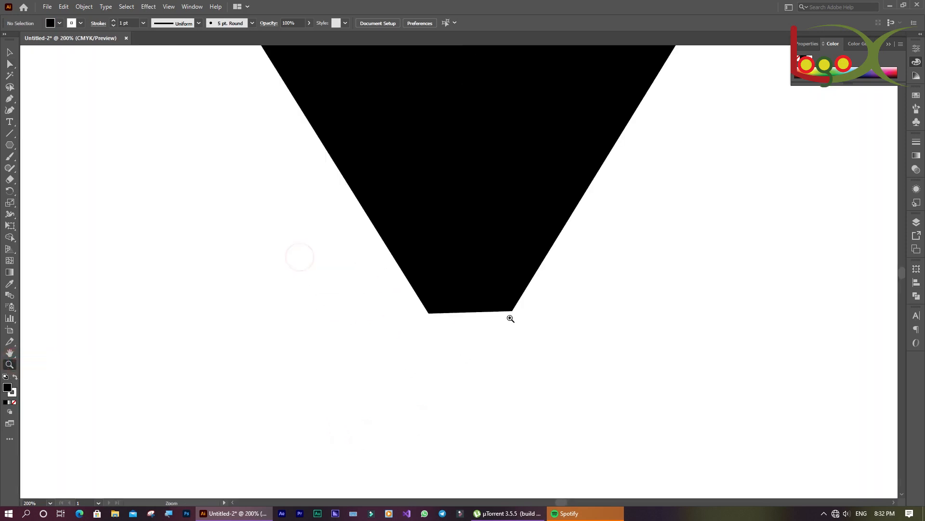
{"action": "left_click", "coordinate": [511, 319]}
{"action": "left_click", "coordinate": [403, 237]}
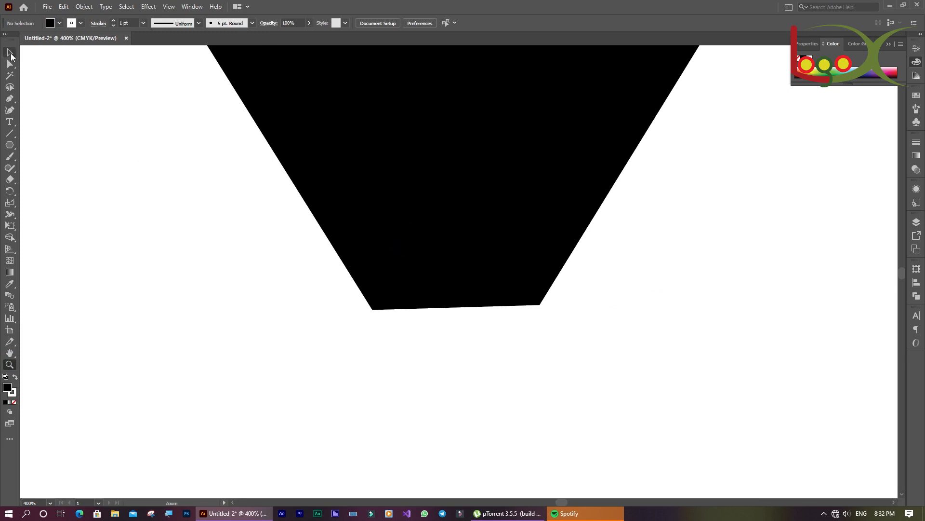
{"action": "left_click", "coordinate": [10, 53]}
{"action": "left_click", "coordinate": [303, 117]}
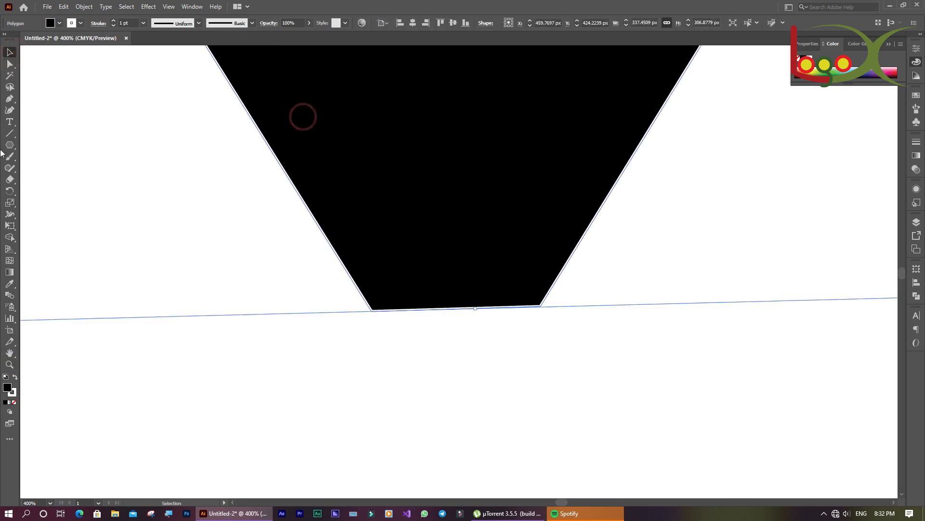
{"action": "left_click", "coordinate": [9, 65]}
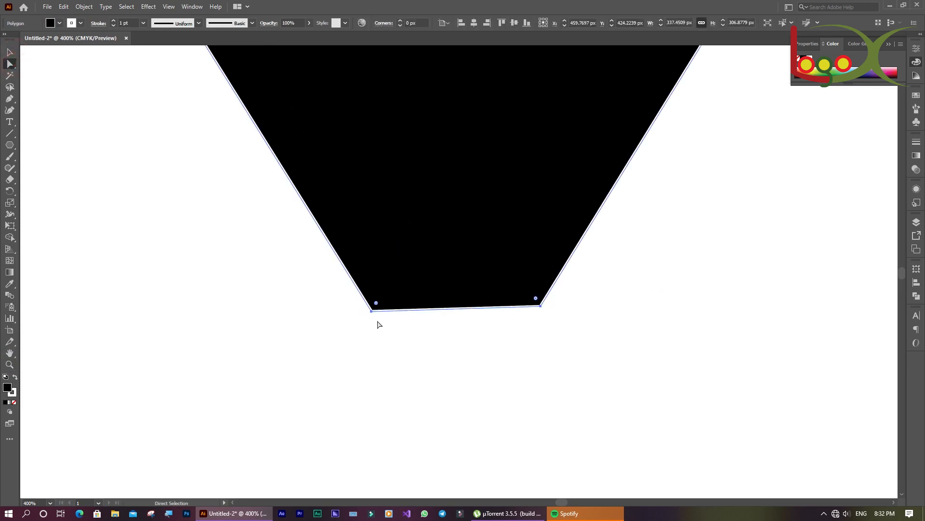
{"action": "left_click_drag", "start_coordinate": [377, 304], "coordinate": [335, 326]}
{"action": "key", "text": "Right"}
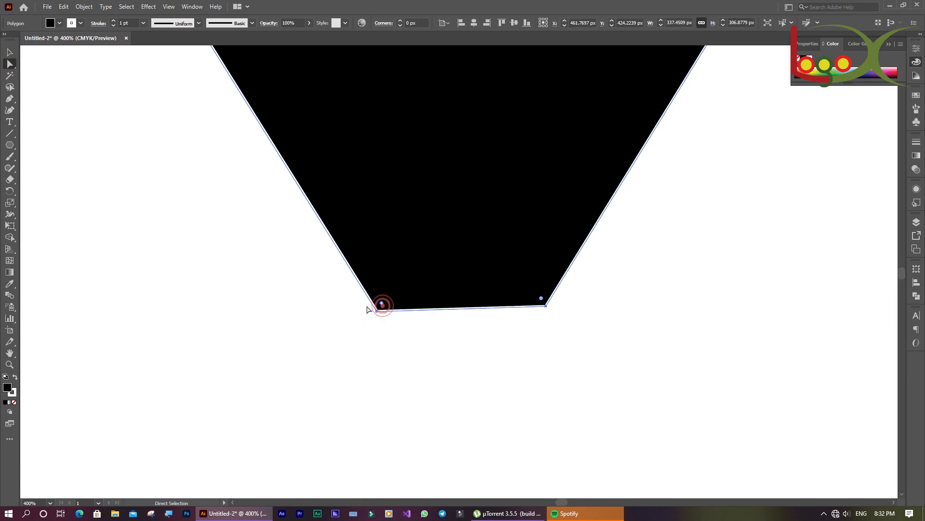
Step: Select only the lower-left anchor point and move it 10 px to the right
{"action": "left_click_drag", "start_coordinate": [335, 285], "coordinate": [436, 346]}
{"action": "key", "text": "Right"}
{"action": "key", "text": "Right"}
{"action": "key", "text": "Right"}
{"action": "key", "text": "Right"}
{"action": "key", "text": "Right"}
{"action": "key", "text": "Right"}
{"action": "key", "text": "Right"}
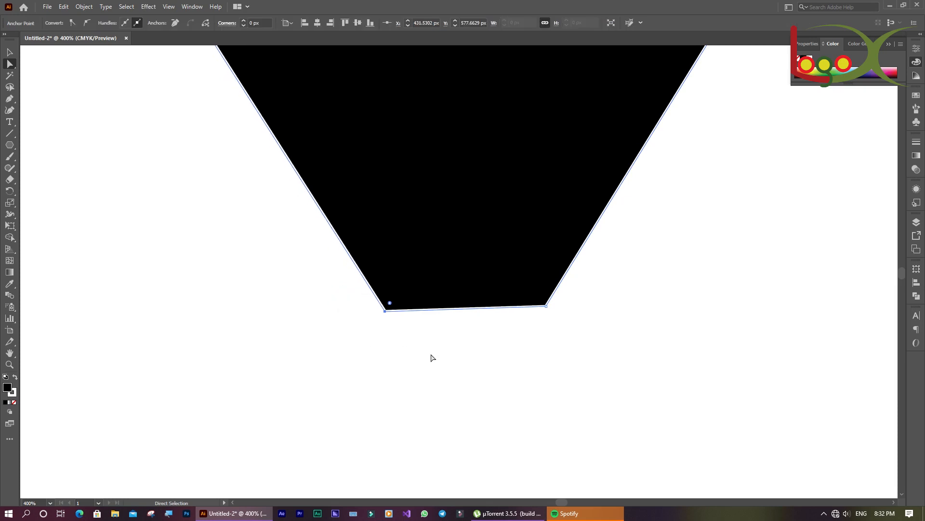
{"action": "key", "text": "Right"}
{"action": "key", "text": "Right"}
{"action": "key", "text": "Right"}
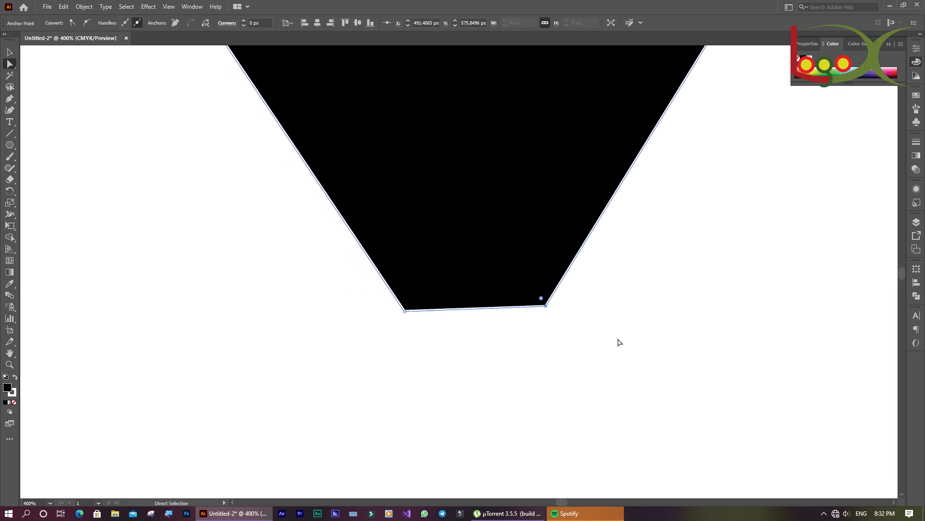
Step: Move the lower-right anchor point 10 px to the left to X 481.41 px
{"action": "key", "text": "Left"}
{"action": "key", "text": "Left"}
{"action": "key", "text": "Left"}
{"action": "key", "text": "Left"}
{"action": "key", "text": "Left"}
{"action": "key", "text": "Left"}
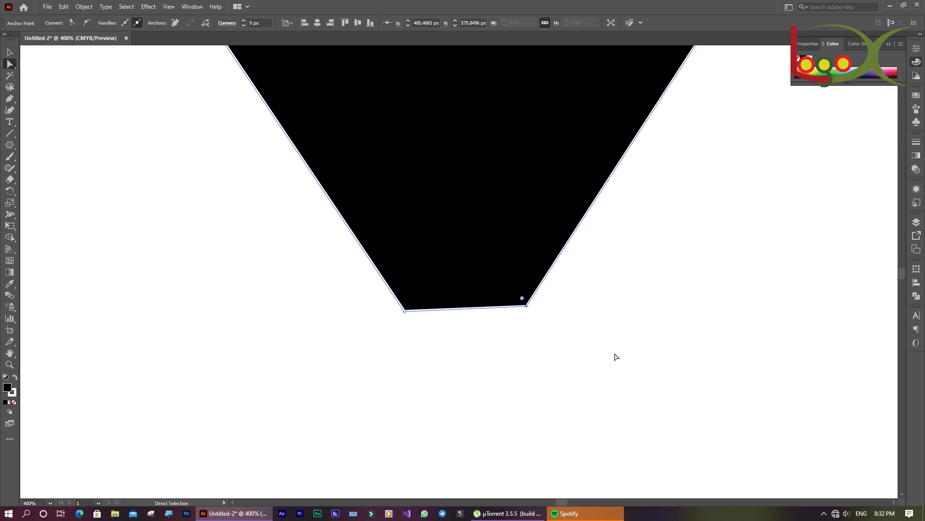
{"action": "key", "text": "Left"}
{"action": "key", "text": "Left"}
{"action": "key", "text": "Left"}
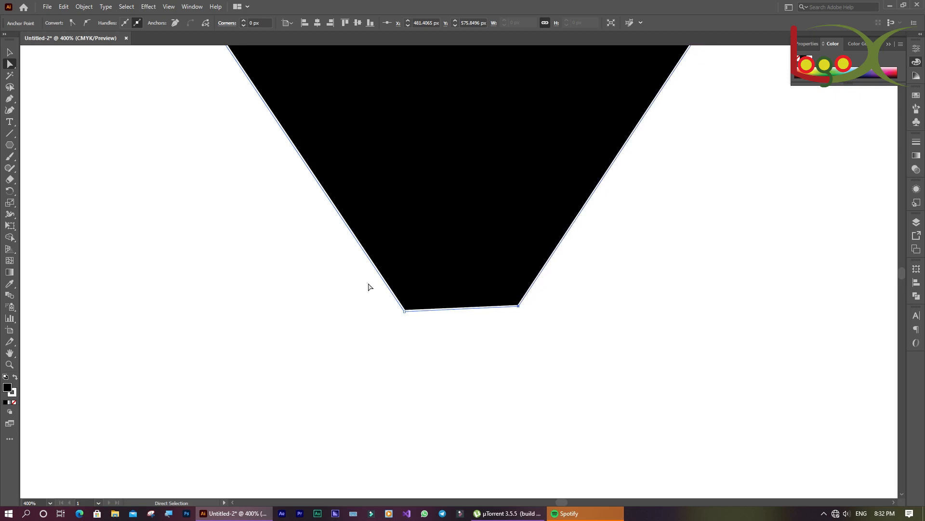
Step: Move the lower-left anchor point another 10 px to the right, to X 449.53 px
{"action": "left_click", "coordinate": [405, 310]}
{"action": "key", "text": "Right"}
{"action": "key", "text": "Right"}
{"action": "key", "text": "Right"}
{"action": "key", "text": "Right"}
{"action": "key", "text": "Right"}
{"action": "key", "text": "Right"}
{"action": "key", "text": "Right"}
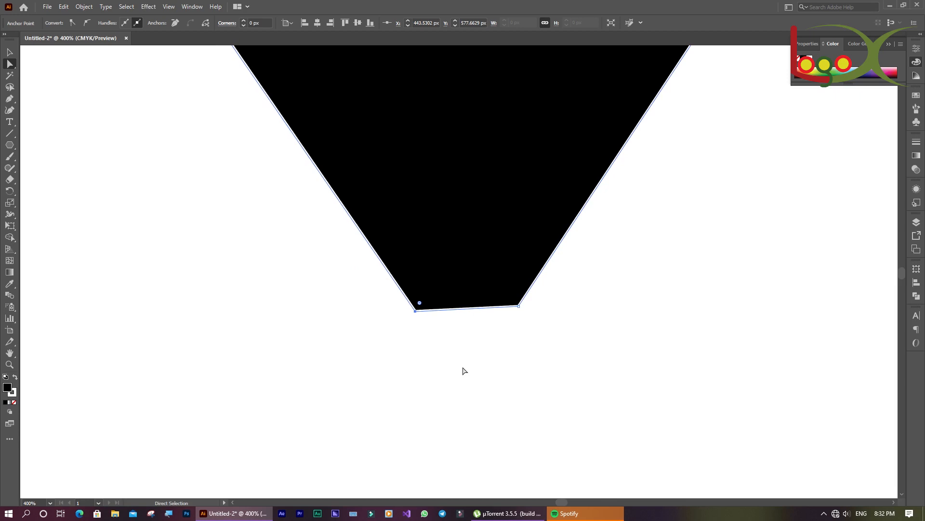
{"action": "key", "text": "Right"}
{"action": "key", "text": "Right"}
{"action": "key", "text": "Right"}
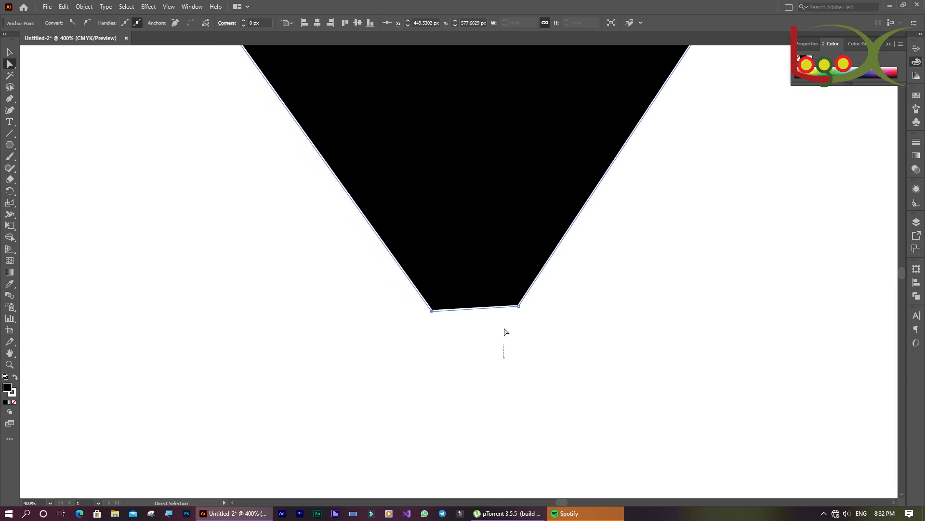
Step: Move the lower-right anchor point another 10 px to the left, to X 471.41 px
{"action": "left_click", "coordinate": [519, 306]}
{"action": "key", "text": "Left"}
{"action": "key", "text": "Left"}
{"action": "key", "text": "Left"}
{"action": "key", "text": "Left"}
{"action": "key", "text": "Left"}
{"action": "key", "text": "Left"}
{"action": "key", "text": "Left"}
{"action": "key", "text": "Left"}
{"action": "key", "text": "Left"}
{"action": "key", "text": "Left"}
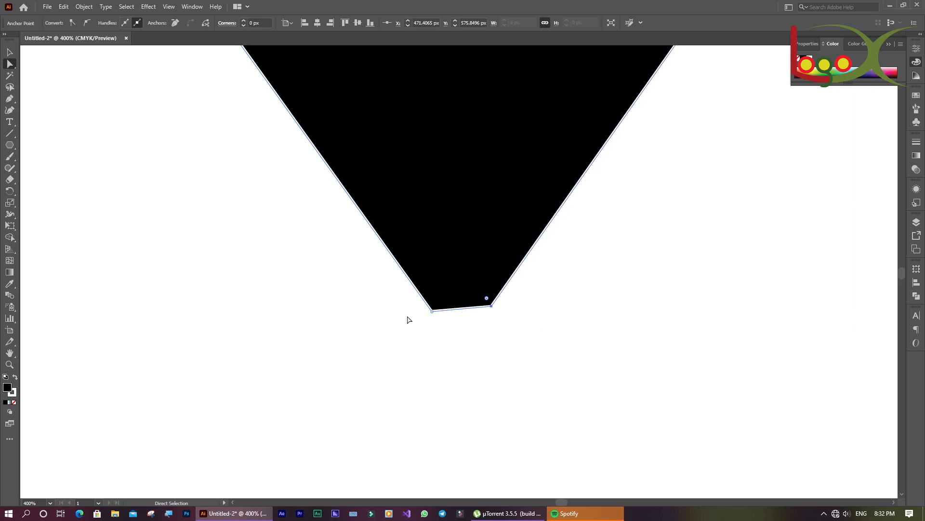
Step: Shift the lower-left anchor point about 9 px further right toward the opposite bottom corner
{"action": "left_click_drag", "start_coordinate": [391, 306], "coordinate": [461, 345]}
{"action": "key", "text": "Right"}
{"action": "key", "text": "Right"}
{"action": "key", "text": "Right"}
{"action": "key", "text": "Right"}
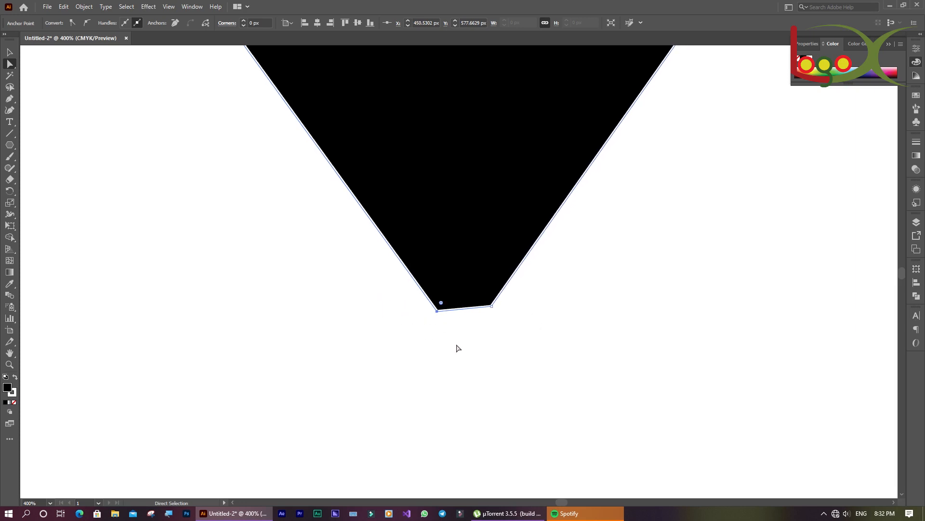
{"action": "key", "text": "Right"}
{"action": "key", "text": "Right"}
{"action": "key", "text": "Right"}
{"action": "key", "text": "Right"}
{"action": "key", "text": "Right"}
{"action": "key", "text": "Right"}
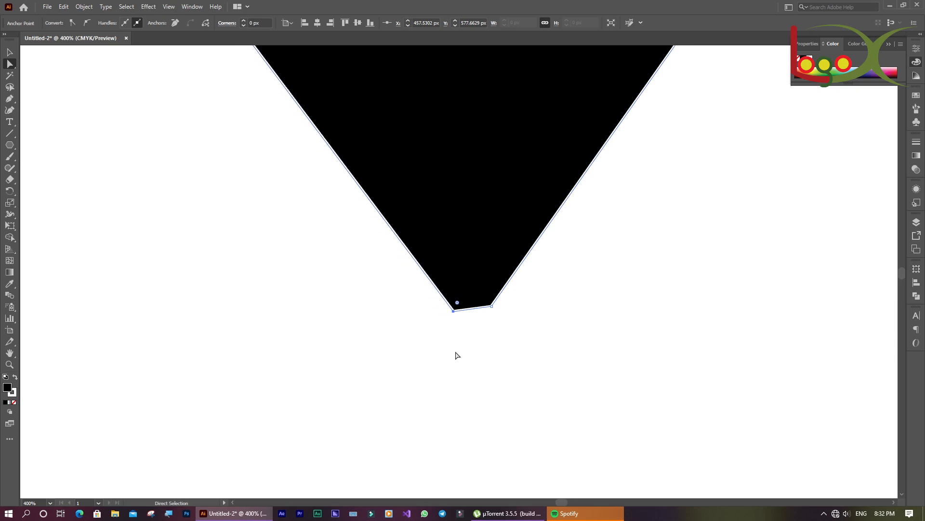
Step: Move the lower-right anchor point left to X 460.41 px so the bottom corners nearly meet in a point
{"action": "left_click_drag", "start_coordinate": [525, 330], "coordinate": [480, 291]}
{"action": "key", "text": "Left"}
{"action": "key", "text": "Left"}
{"action": "key", "text": "Left"}
{"action": "key", "text": "Left"}
{"action": "key", "text": "Left"}
{"action": "key", "text": "Left"}
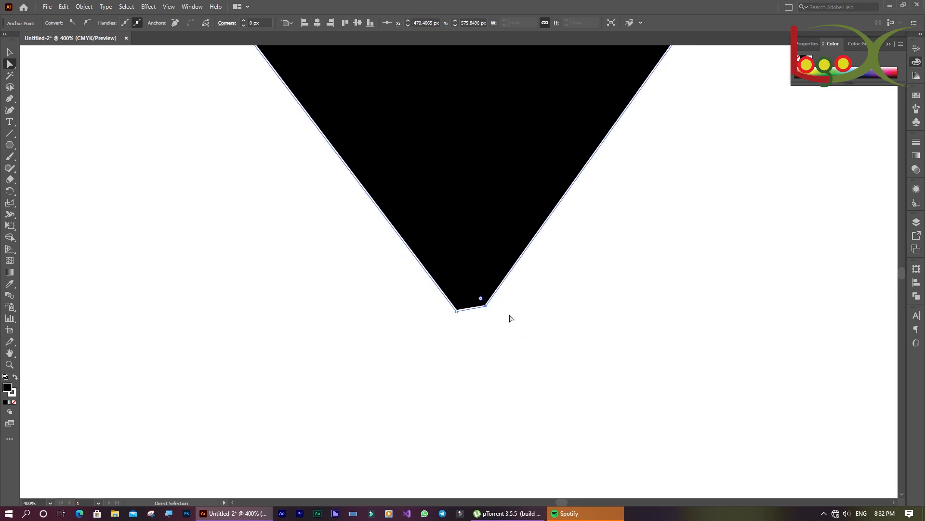
{"action": "key", "text": "Left"}
{"action": "key", "text": "Left"}
{"action": "key", "text": "Left"}
{"action": "key", "text": "Left"}
{"action": "key", "text": "Left"}
{"action": "key", "text": "Left"}
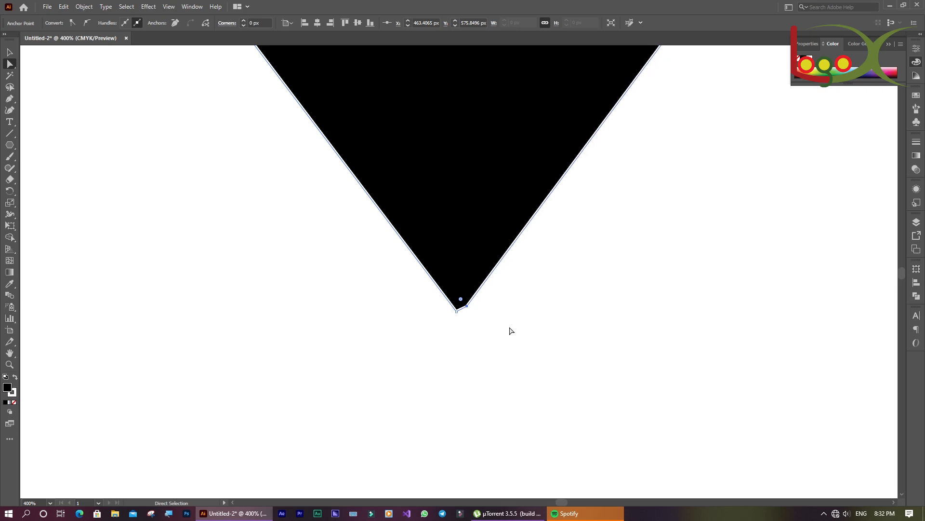
{"action": "key", "text": "Left"}
{"action": "key", "text": "Left"}
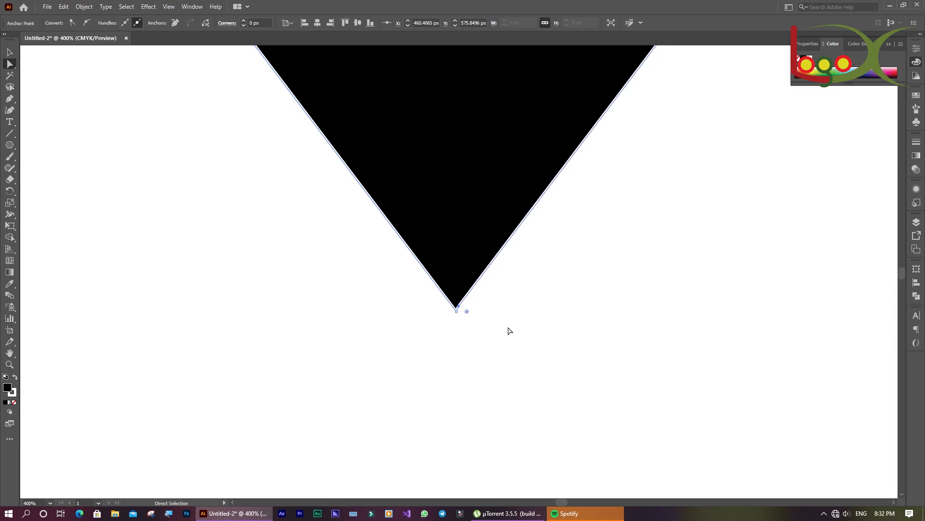
{"action": "key", "text": "Right"}
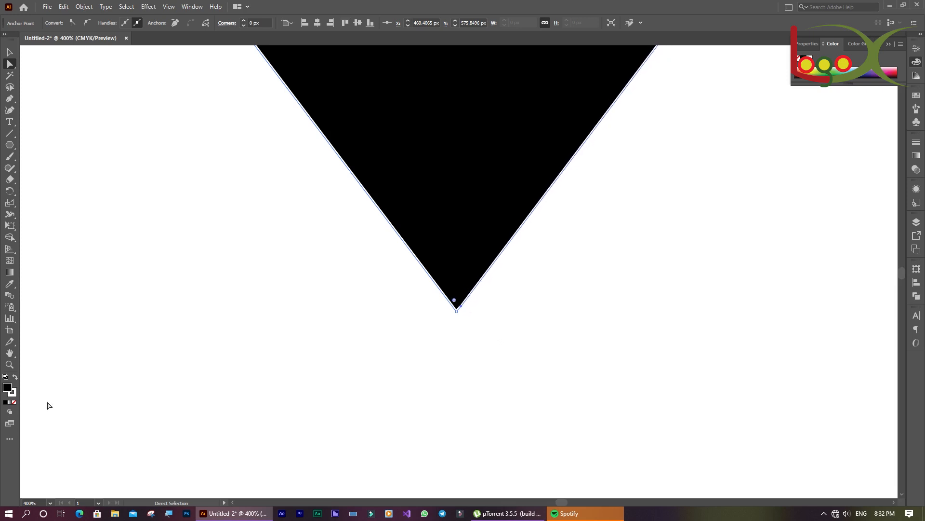
Step: Examine the whole gem shape on the artboard, including its pointed bottom
{"action": "left_click", "coordinate": [9, 364]}
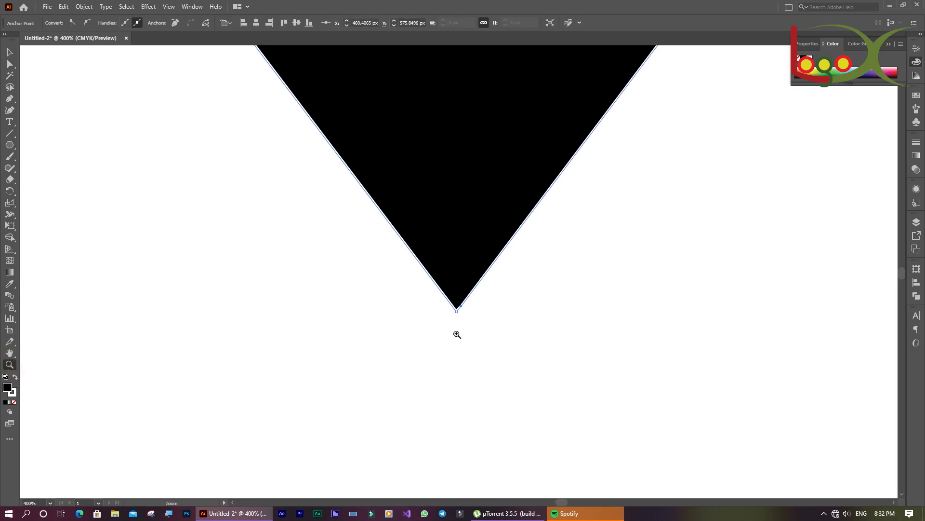
{"action": "left_click", "coordinate": [458, 311], "text": "alt"}
{"action": "left_click", "coordinate": [471, 233], "text": "alt"}
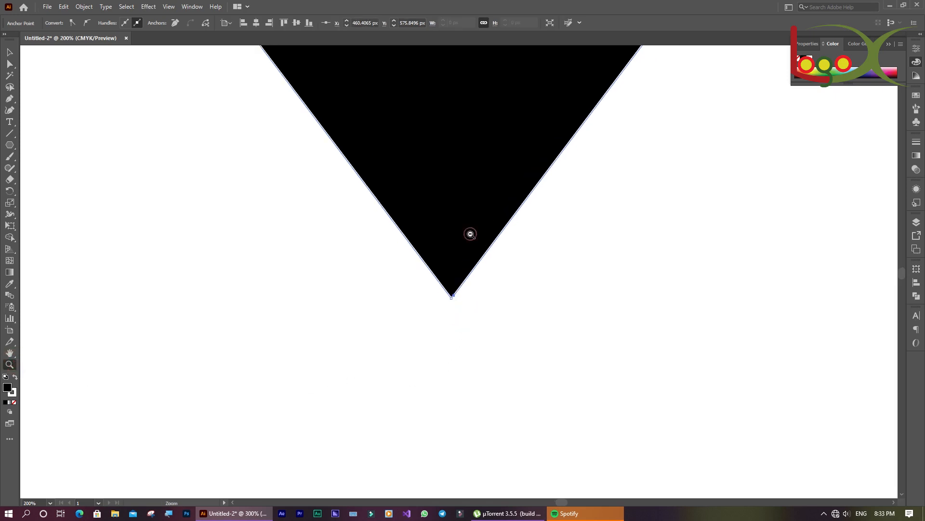
{"action": "left_click", "coordinate": [467, 235], "text": "alt"}
{"action": "left_click", "coordinate": [460, 254], "text": "alt"}
{"action": "left_click", "coordinate": [461, 253], "text": "alt"}
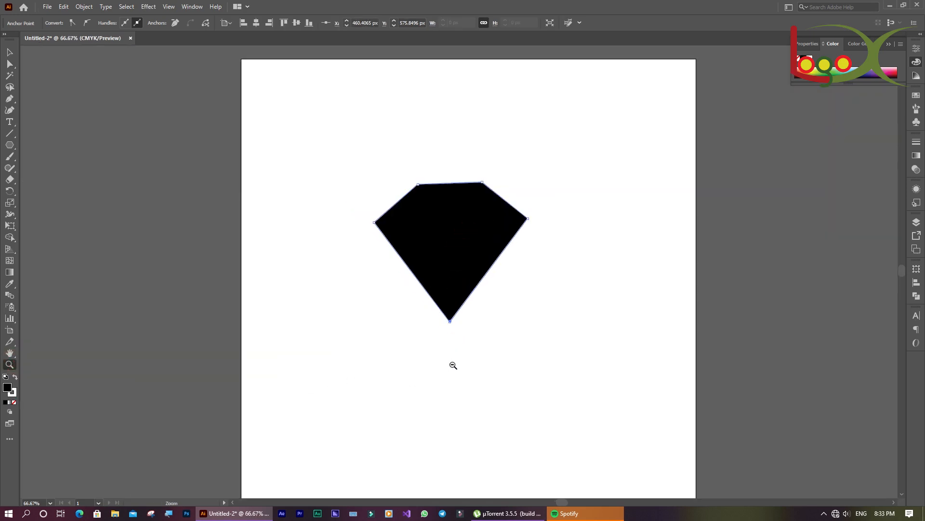
{"action": "left_click", "coordinate": [384, 349]}
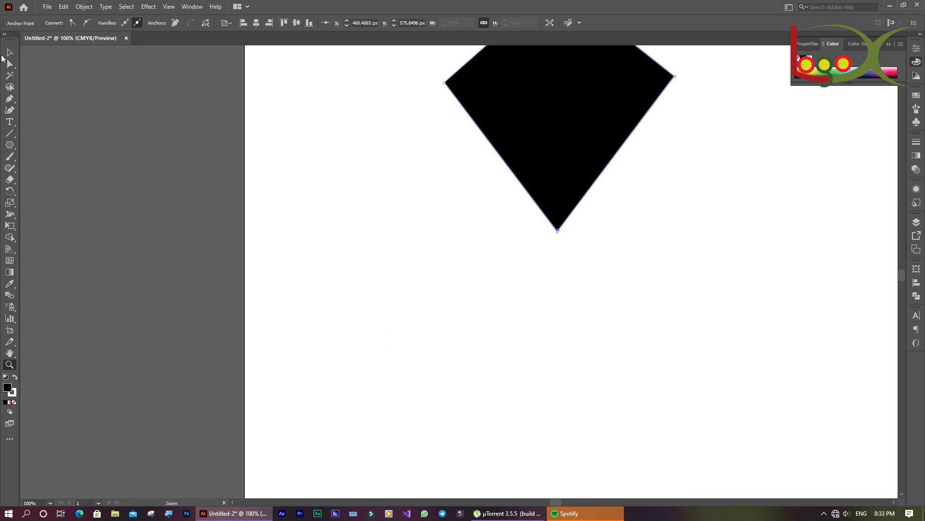
{"action": "left_click", "coordinate": [9, 52]}
{"action": "left_click", "coordinate": [340, 304]}
{"action": "key", "text": "space"}
{"action": "left_click_drag", "start_coordinate": [583, 134], "coordinate": [405, 230]}
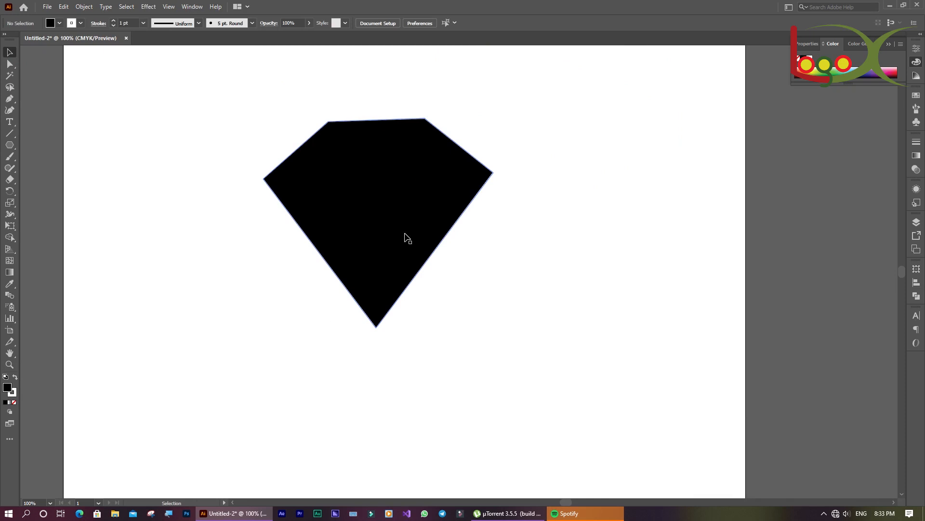
Step: Change the gem shape's fill color to a crimson red
{"action": "left_click", "coordinate": [405, 237]}
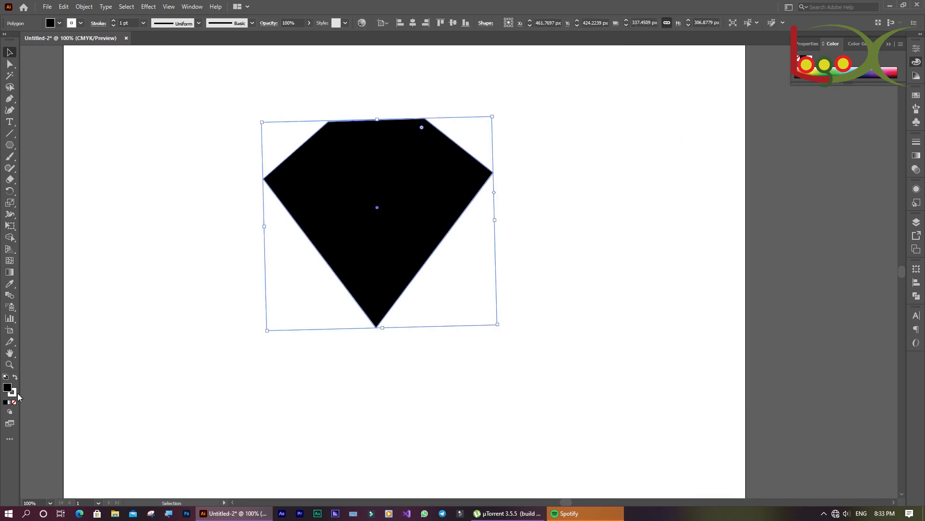
{"action": "double_click", "coordinate": [7, 386]}
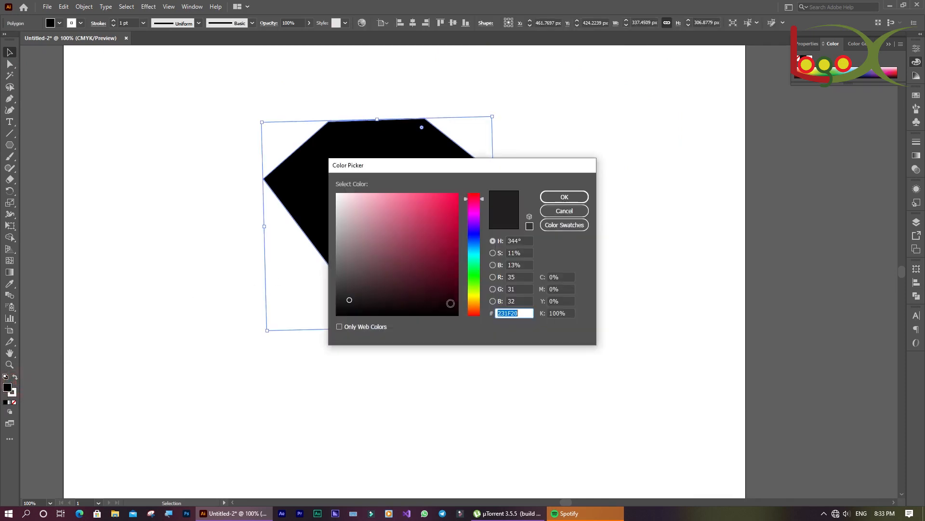
{"action": "mouse_move", "coordinate": [440, 241]}
{"action": "left_mouse_down"}
{"action": "mouse_move", "coordinate": [443, 201]}
{"action": "mouse_move", "coordinate": [449, 211]}
{"action": "left_mouse_up"}
{"action": "left_click", "coordinate": [579, 198]}
{"action": "left_click", "coordinate": [490, 365]}
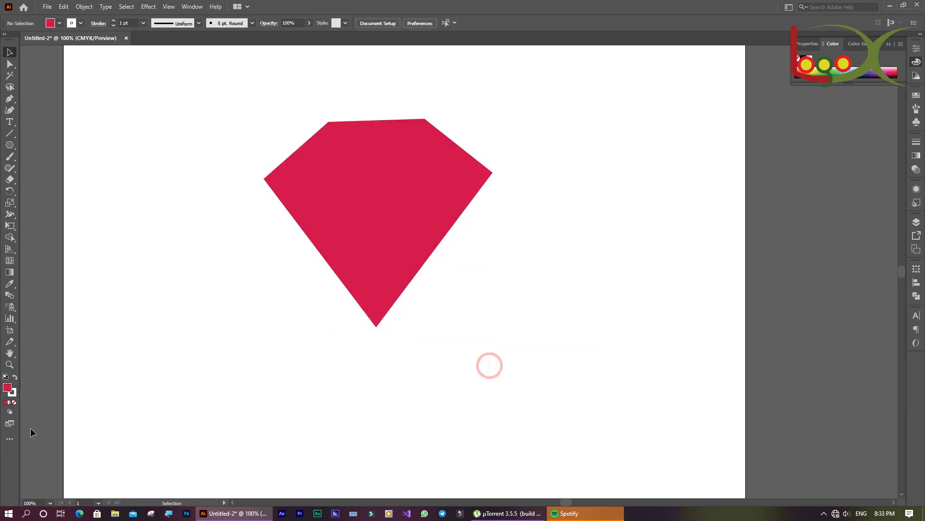
Step: Swap the gem's fill and stroke colors so it has a crimson outline and a white interior
{"action": "left_click", "coordinate": [12, 394]}
{"action": "left_click", "coordinate": [15, 378]}
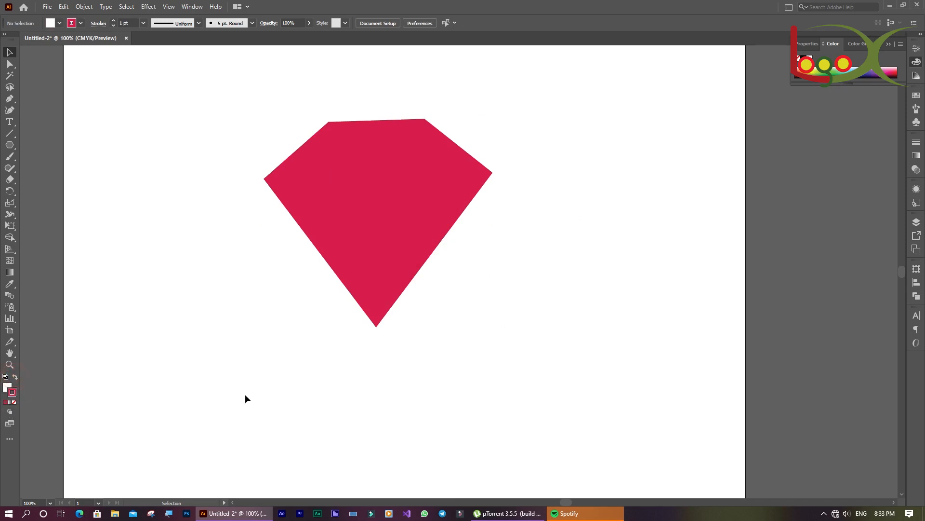
{"action": "left_click", "coordinate": [341, 236]}
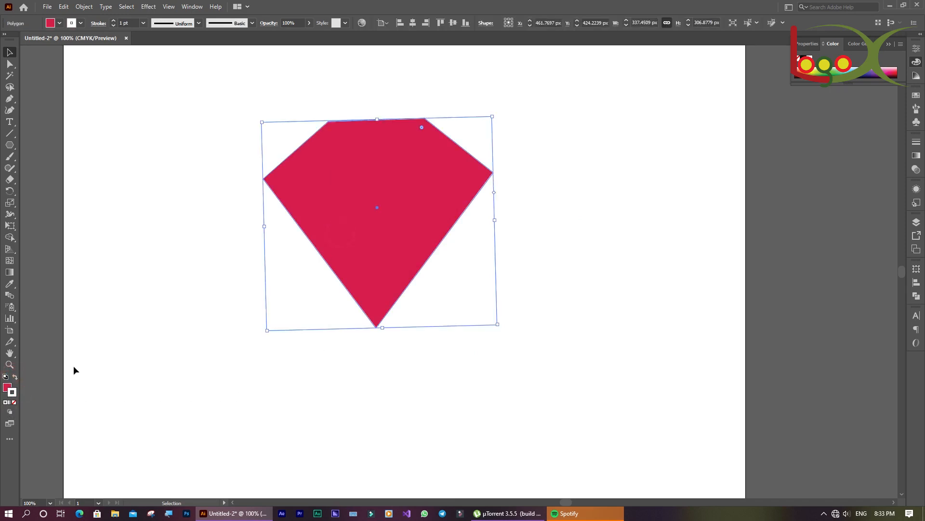
{"action": "left_click", "coordinate": [15, 377]}
{"action": "left_click", "coordinate": [219, 373]}
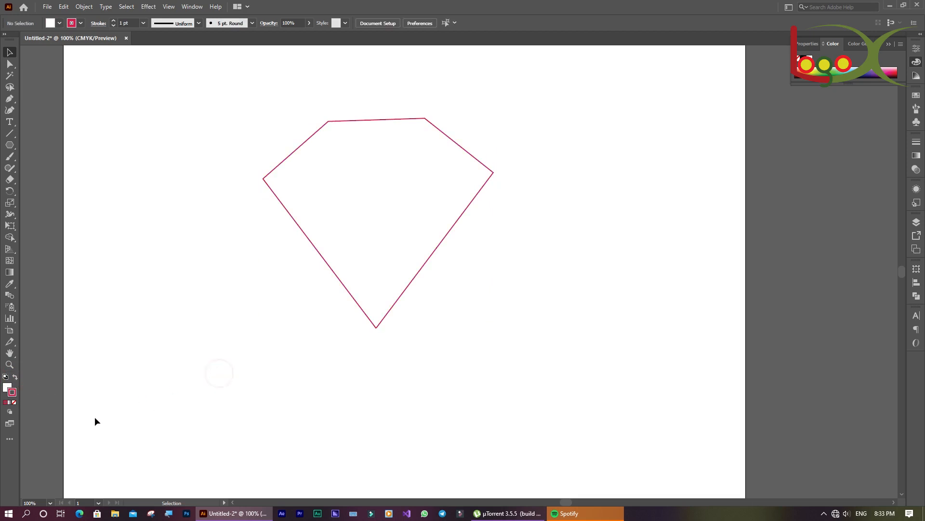
Step: Try a straight line segment across the gem between its left and right corner anchors, and undo it
{"action": "left_click", "coordinate": [354, 221]}
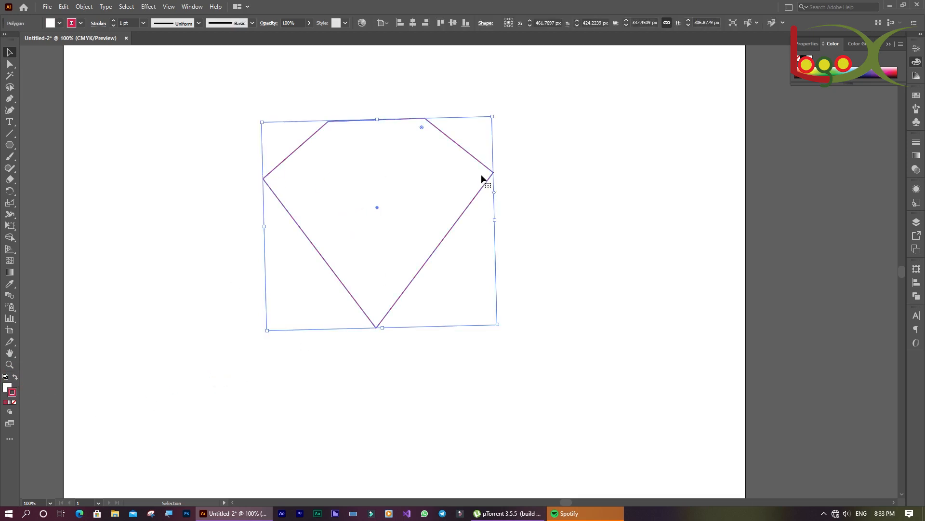
{"action": "left_click", "coordinate": [10, 133]}
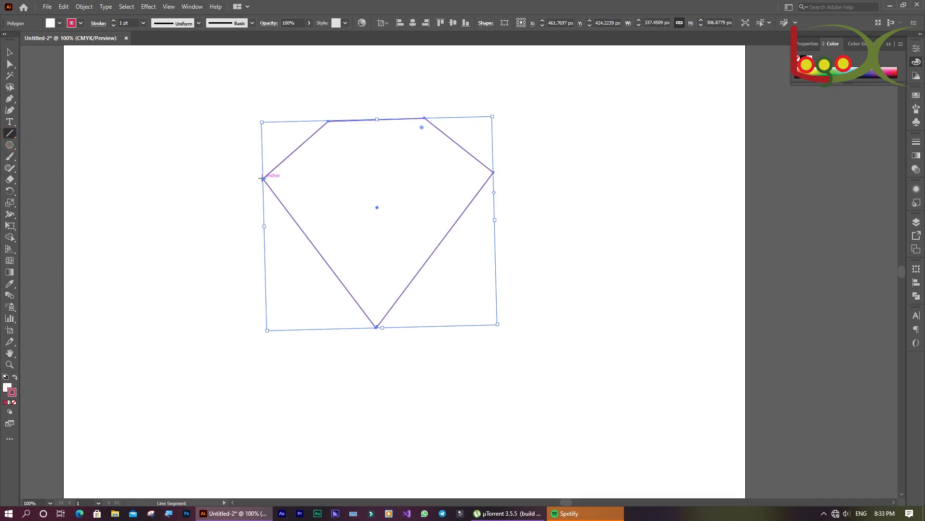
{"action": "left_click_drag", "start_coordinate": [264, 178], "coordinate": [491, 172]}
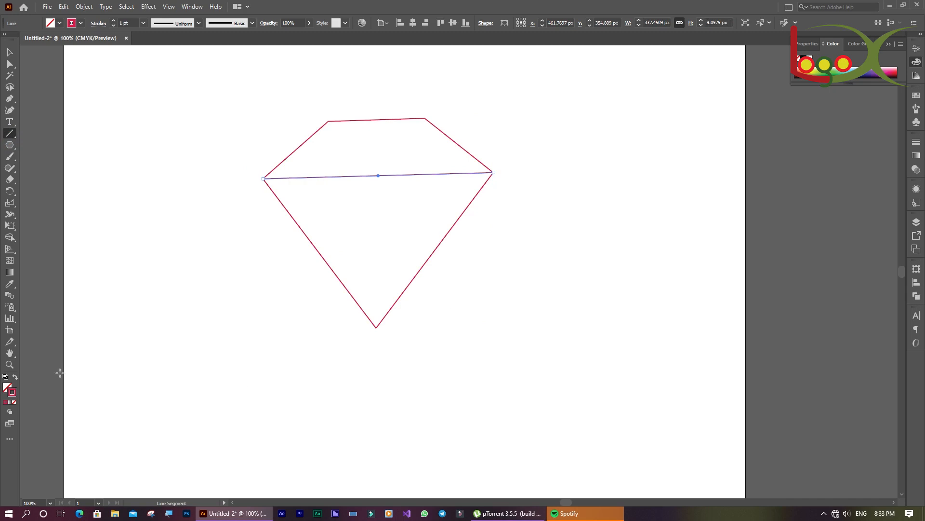
{"action": "left_click", "coordinate": [9, 52]}
{"action": "left_click", "coordinate": [81, 192]}
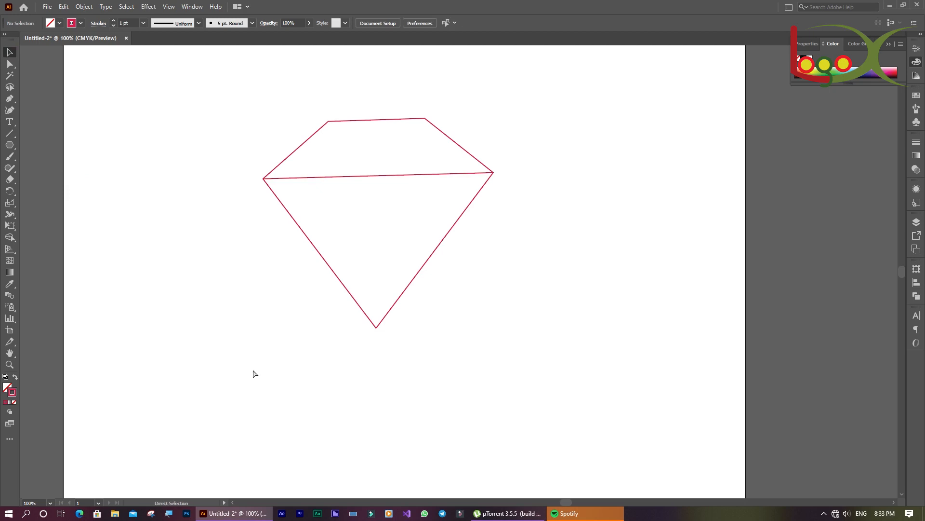
{"action": "key", "text": "ctrl+z"}
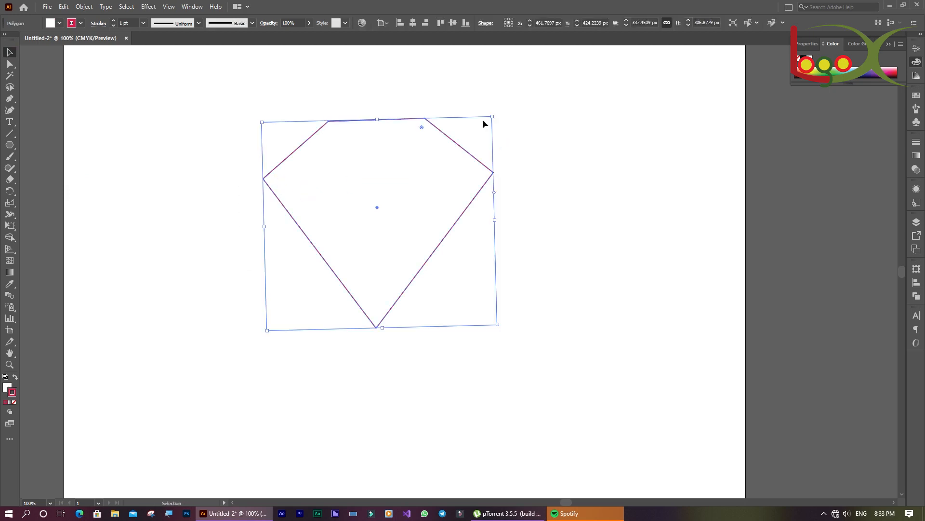
Step: Rotate the gem slightly clockwise until its top edge is level
{"action": "left_click_drag", "start_coordinate": [496, 114], "coordinate": [496, 118]}
{"action": "left_click", "coordinate": [567, 267]}
{"action": "left_click", "coordinate": [382, 207]}
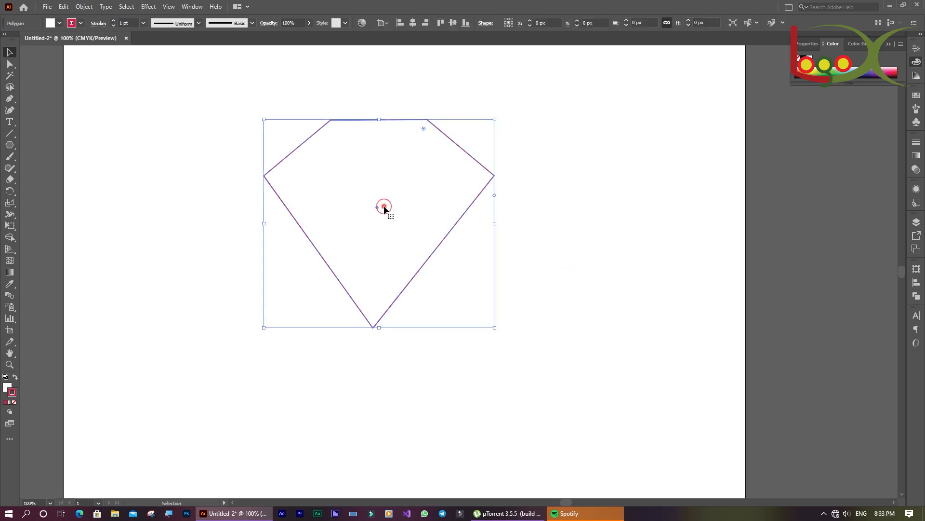
Step: Center the gem horizontally and vertically on the artboard, at X 500 px and Y 500 px
{"action": "left_click", "coordinate": [413, 27]}
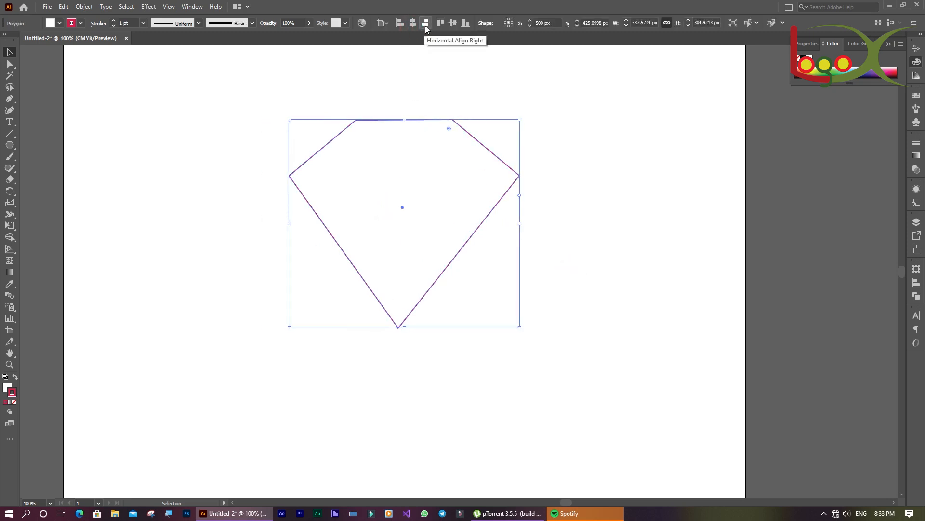
{"action": "left_click", "coordinate": [453, 24]}
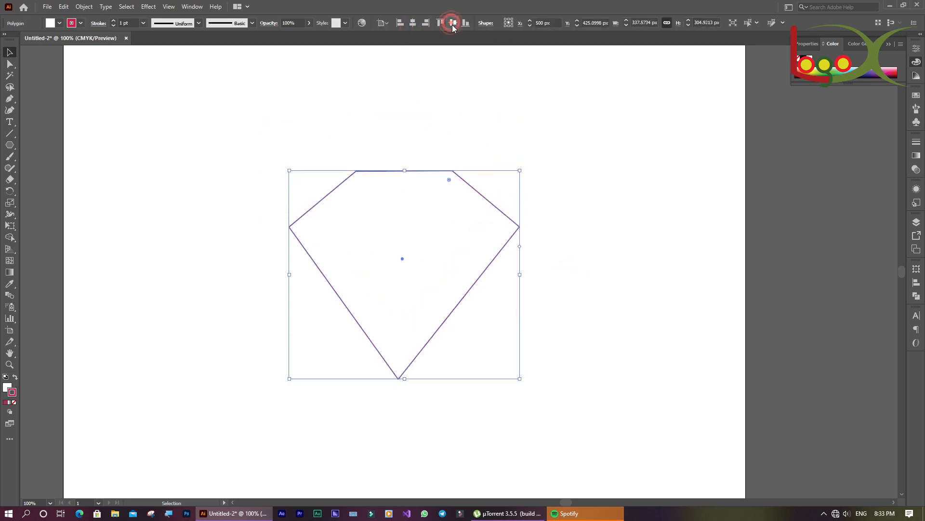
{"action": "left_click", "coordinate": [413, 23]}
{"action": "left_click", "coordinate": [518, 134]}
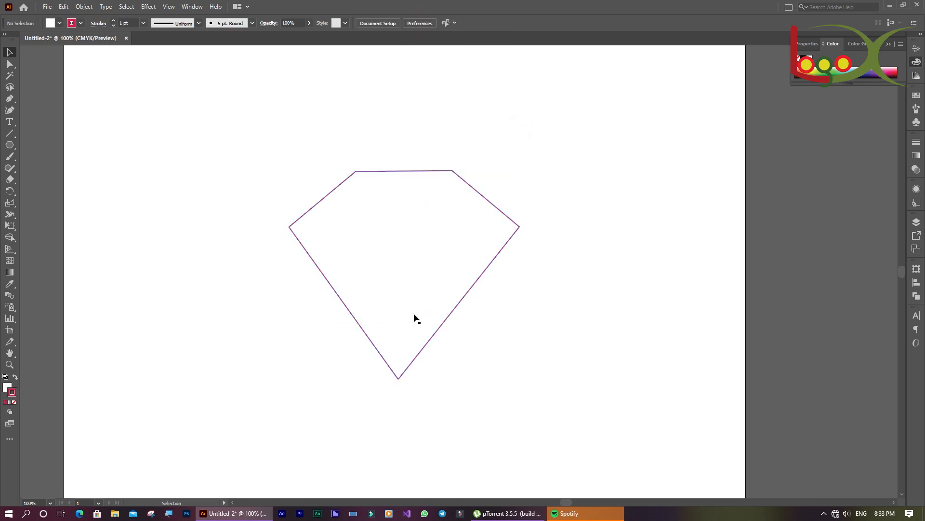
Step: Swap the gem's stroke and fill colors to give it a solid crimson fill
{"action": "left_click", "coordinate": [433, 336]}
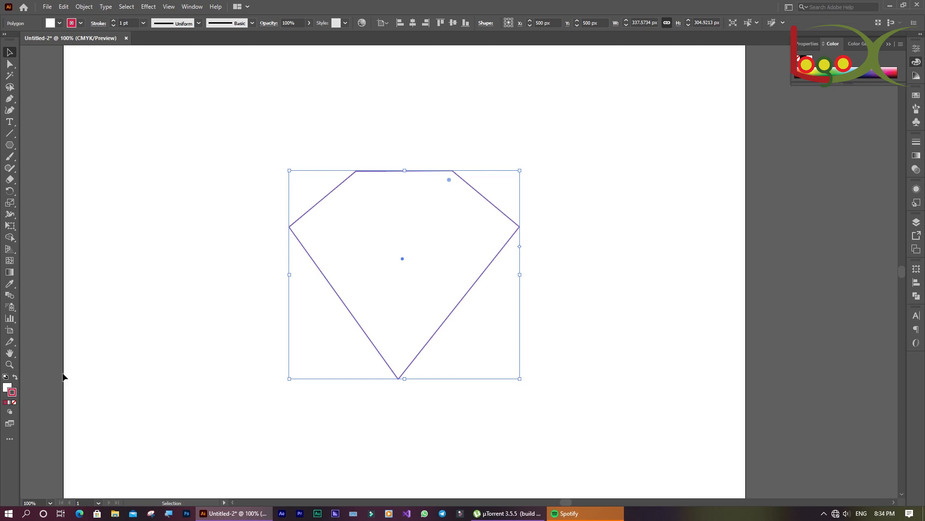
{"action": "left_click", "coordinate": [15, 377]}
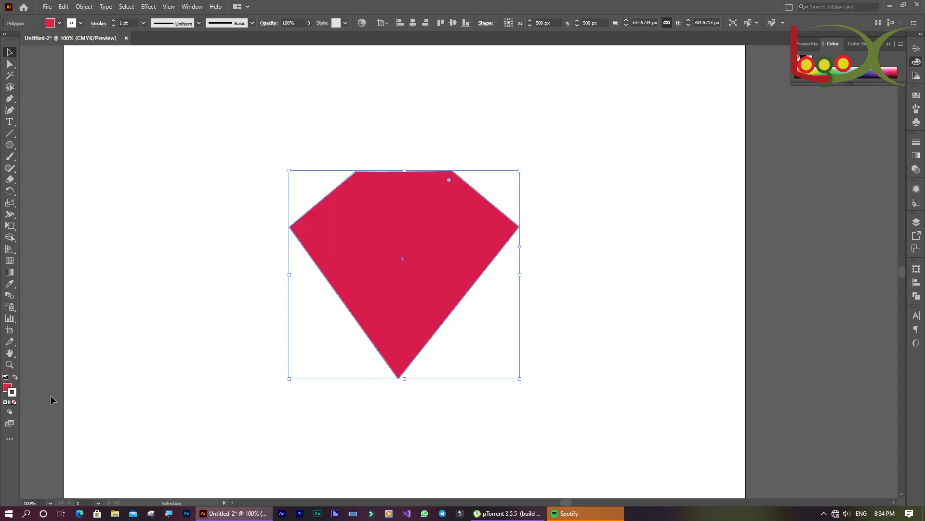
Step: Paste a copy of the gem over the original and scale it down inside to about 281 x 254 px
{"action": "key", "text": "ctrl+v"}
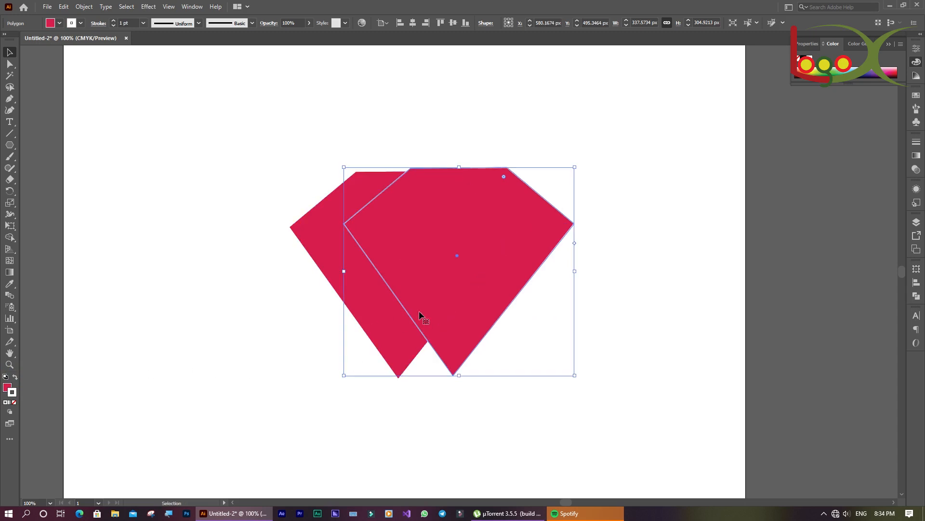
{"action": "left_click_drag", "start_coordinate": [423, 290], "coordinate": [379, 289]}
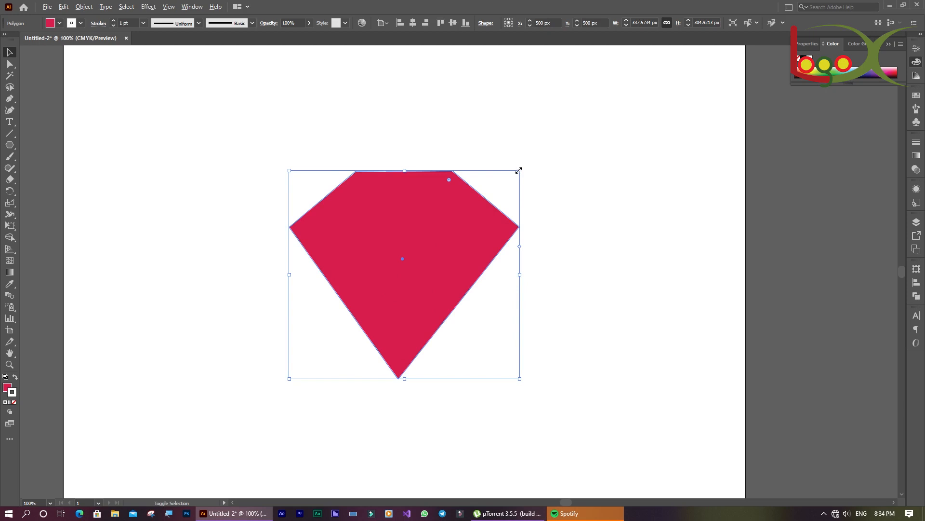
{"action": "left_click_drag", "start_coordinate": [519, 170], "coordinate": [501, 183]}
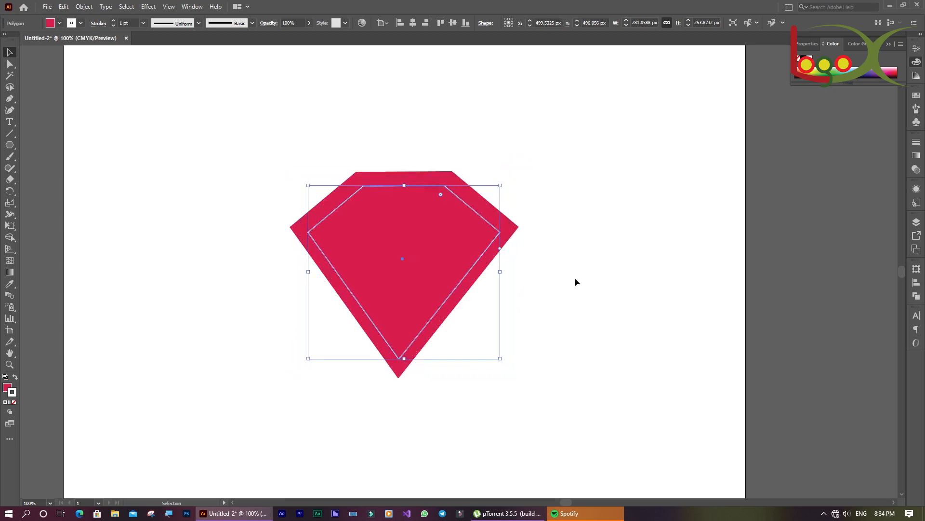
{"action": "left_click", "coordinate": [578, 281]}
Step: Select both the outer and inner gem shapes and set their stroke to none
{"action": "left_click", "coordinate": [413, 273]}
{"action": "left_click_drag", "start_coordinate": [260, 170], "coordinate": [344, 273]}
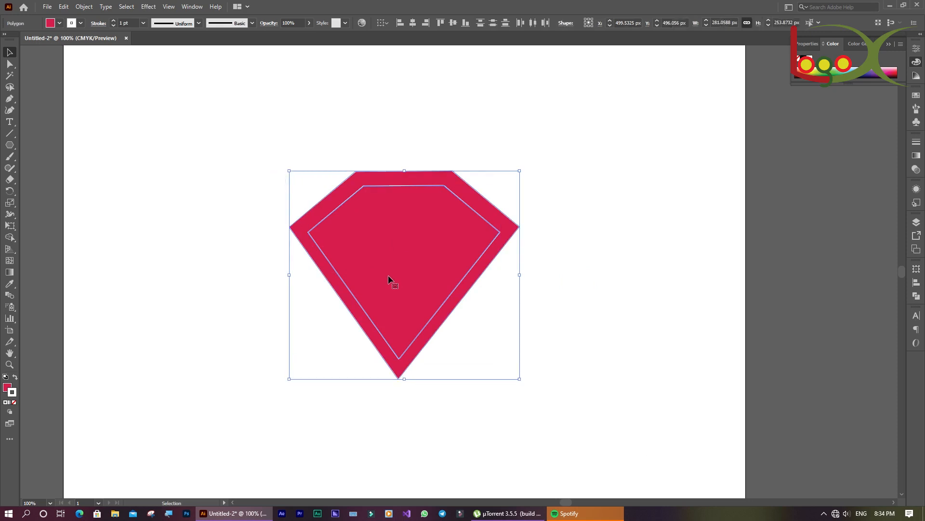
{"action": "left_click", "coordinate": [14, 396]}
{"action": "left_click", "coordinate": [15, 399]}
{"action": "left_click", "coordinate": [14, 403]}
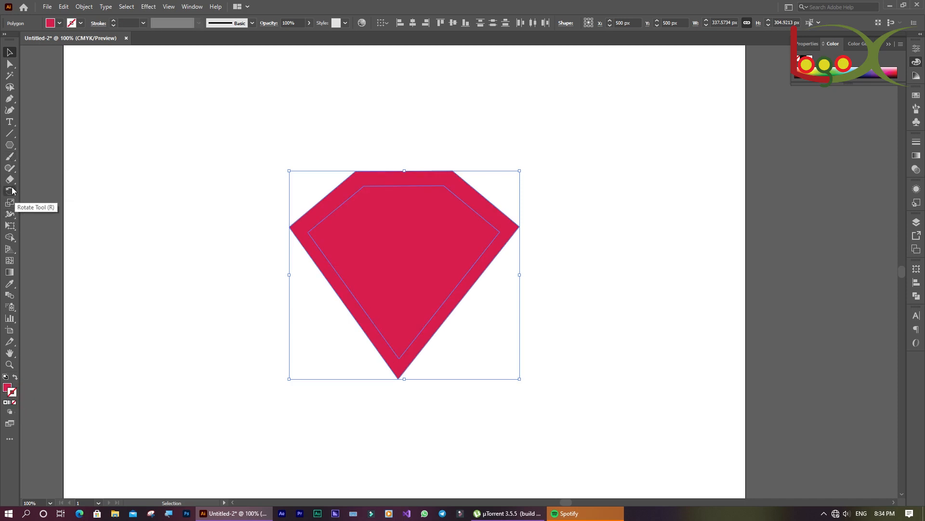
Step: Cut the inner gem area out of the outer one with the Shape Builder, leaving a hollow crimson frame
{"action": "left_click", "coordinate": [10, 236]}
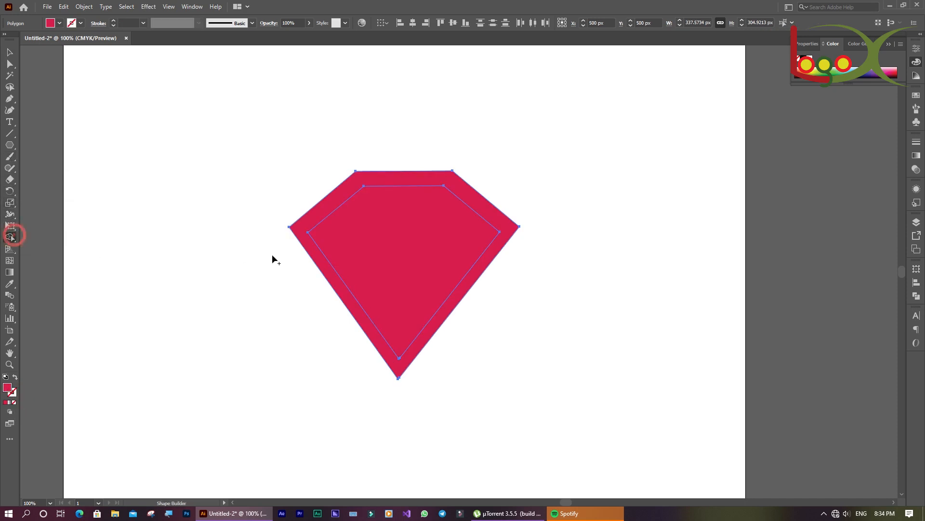
{"action": "left_click", "coordinate": [352, 258], "text": "alt"}
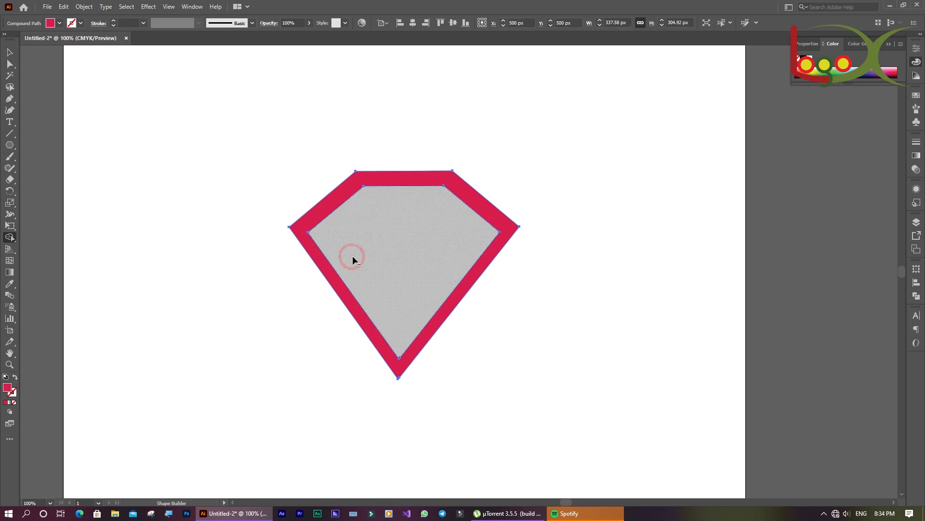
{"action": "left_click", "coordinate": [12, 55]}
{"action": "left_click", "coordinate": [186, 283]}
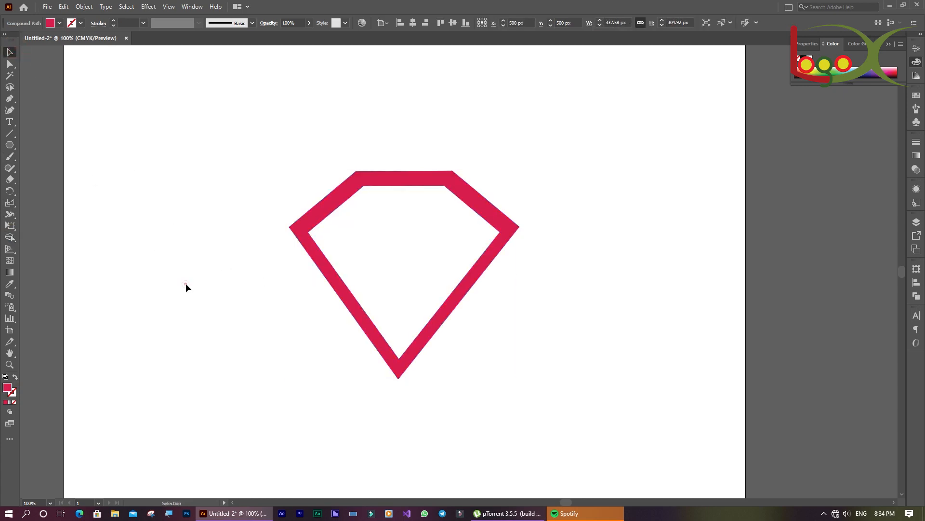
Step: Recolor the hollow gem frame with a near-white fill
{"action": "left_click", "coordinate": [439, 181]}
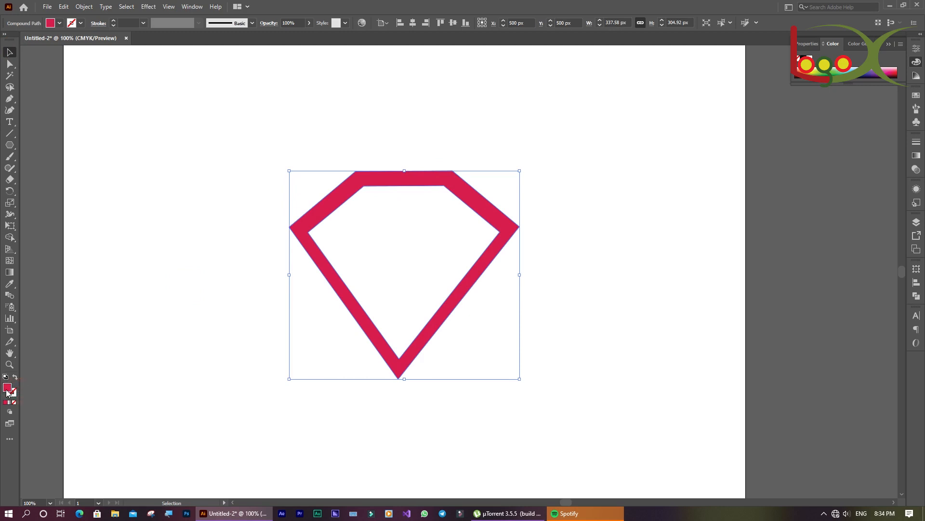
{"action": "double_click", "coordinate": [7, 388]}
{"action": "left_click", "coordinate": [340, 198]}
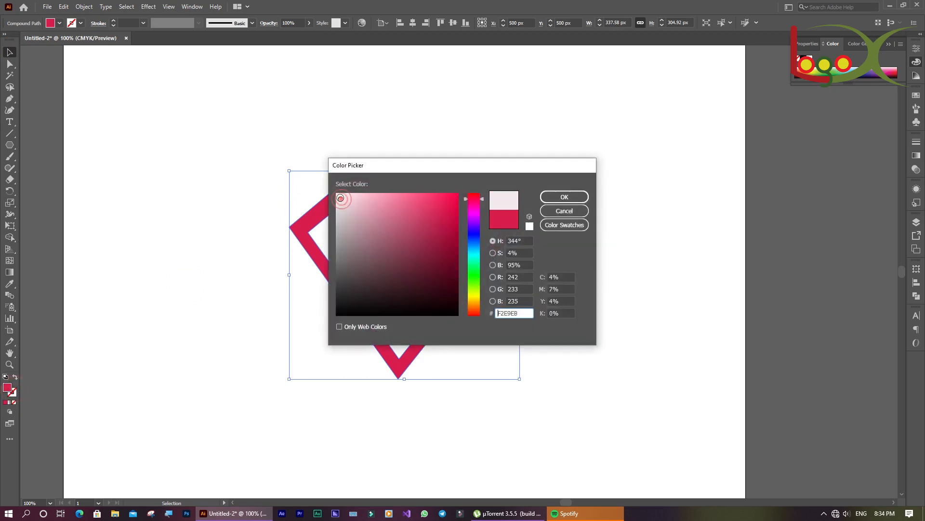
{"action": "left_click", "coordinate": [565, 197]}
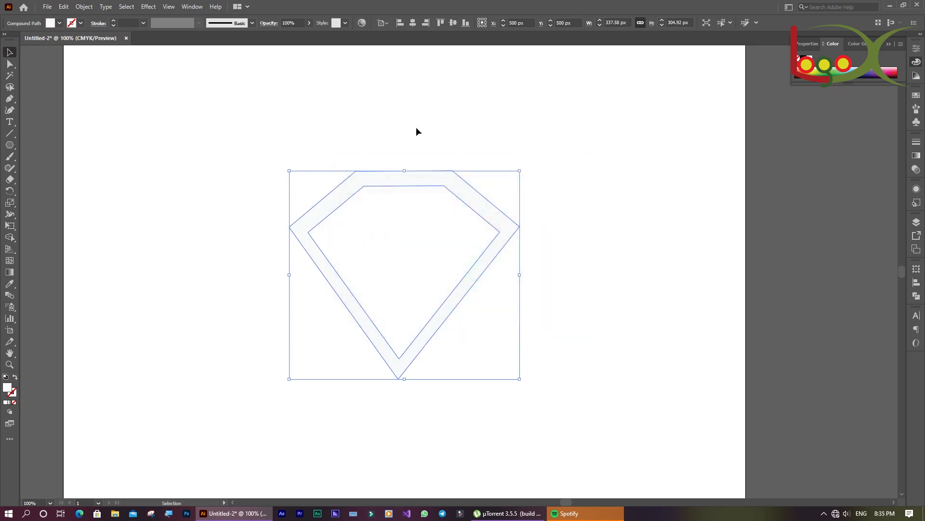
{"action": "left_click", "coordinate": [418, 131]}
Step: Create a 1000 x 1000 px rectangle by entering its exact width and height
{"action": "left_click", "coordinate": [318, 215]}
{"action": "right_click", "coordinate": [11, 145]}
{"action": "left_click", "coordinate": [41, 145]}
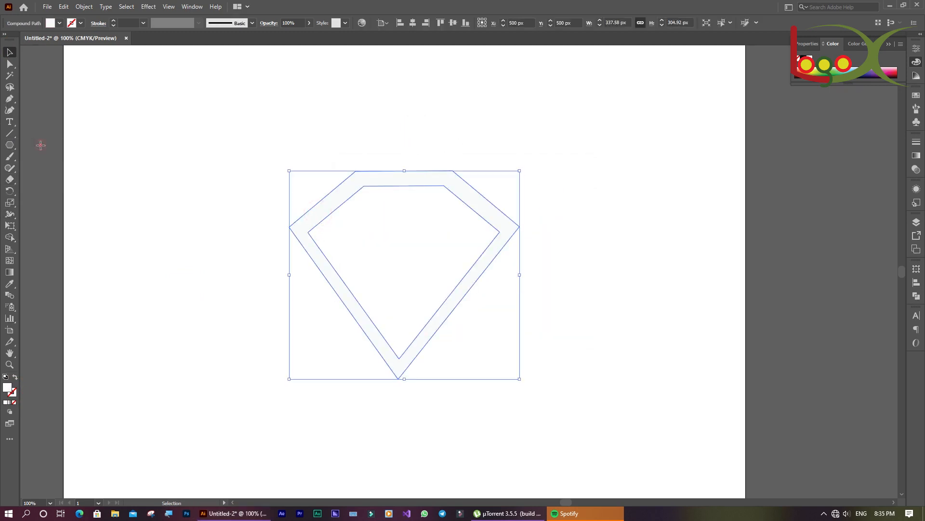
{"action": "left_click", "coordinate": [186, 167]}
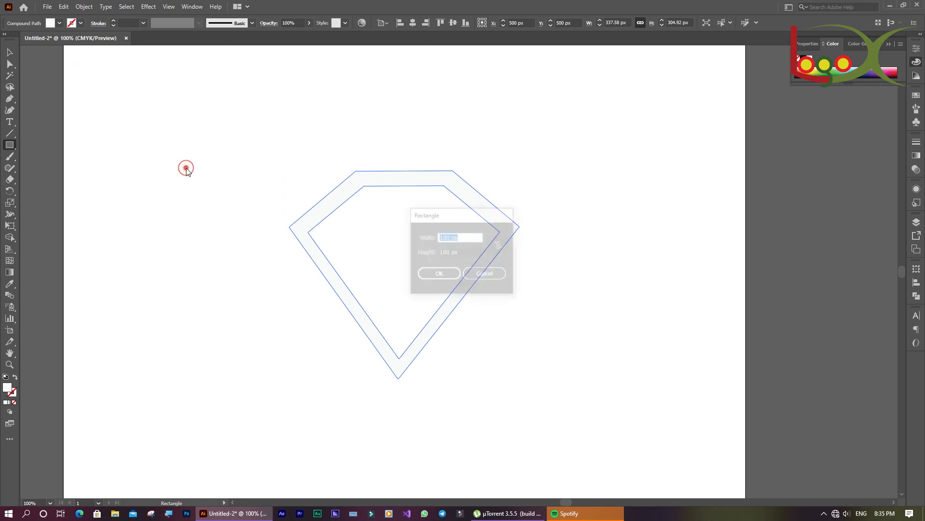
{"action": "left_click", "coordinate": [452, 238]}
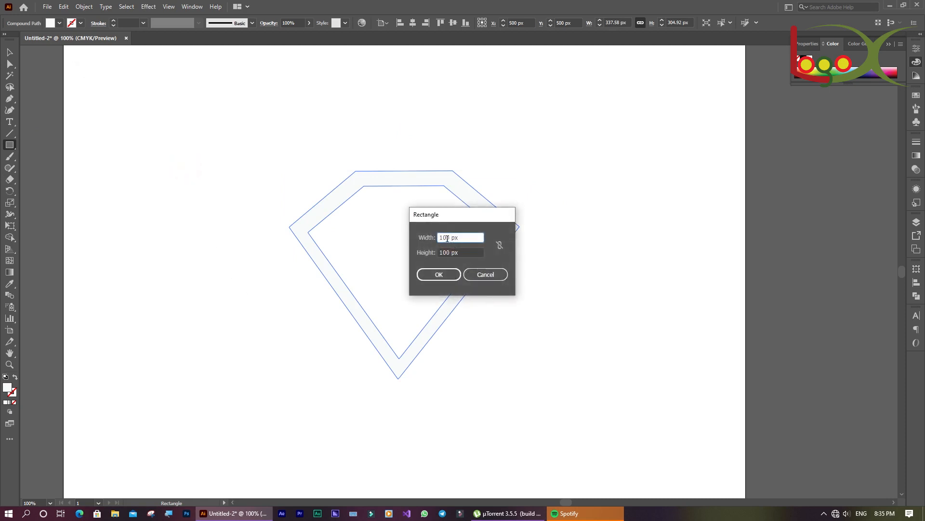
{"action": "type", "text": "0"}
{"action": "left_click", "coordinate": [446, 252]}
{"action": "type", "text": "0"}
{"action": "left_click", "coordinate": [439, 275]}
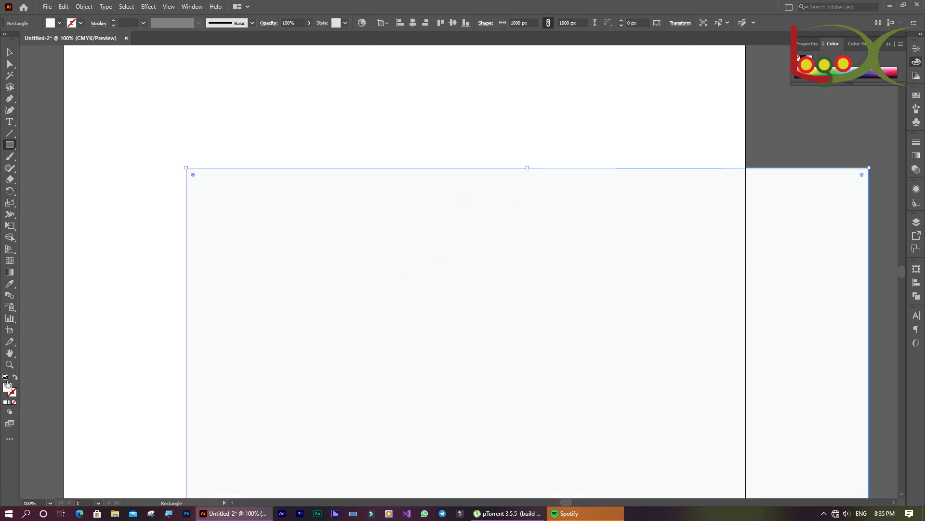
Step: Fill the new rectangle with the near-black color 190108
{"action": "double_click", "coordinate": [8, 390]}
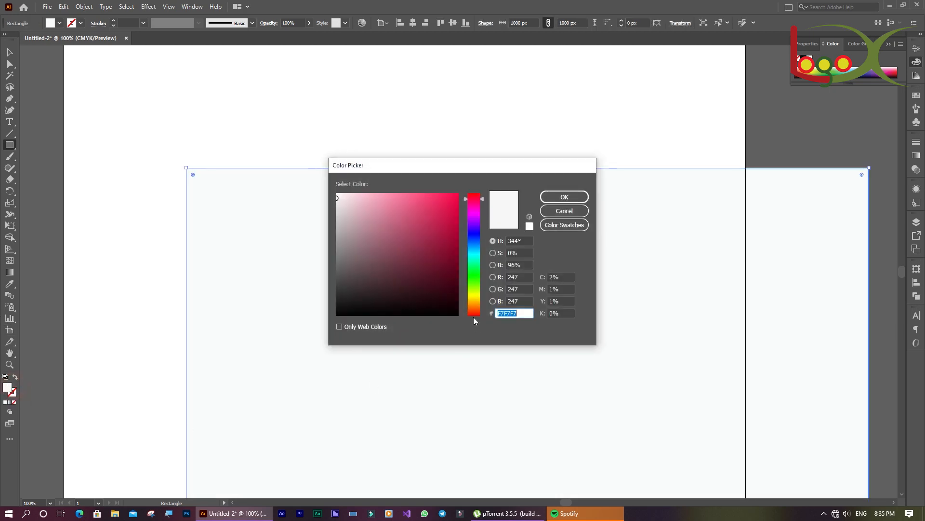
{"action": "mouse_move", "coordinate": [458, 296]}
{"action": "left_mouse_down"}
{"action": "mouse_move", "coordinate": [456, 314]}
{"action": "mouse_move", "coordinate": [455, 302]}
{"action": "left_mouse_up"}
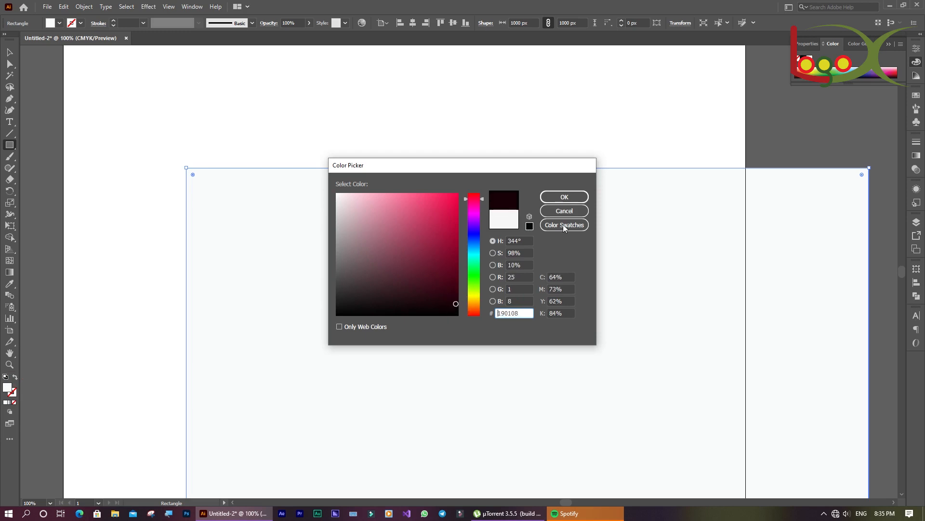
{"action": "left_click", "coordinate": [563, 197]}
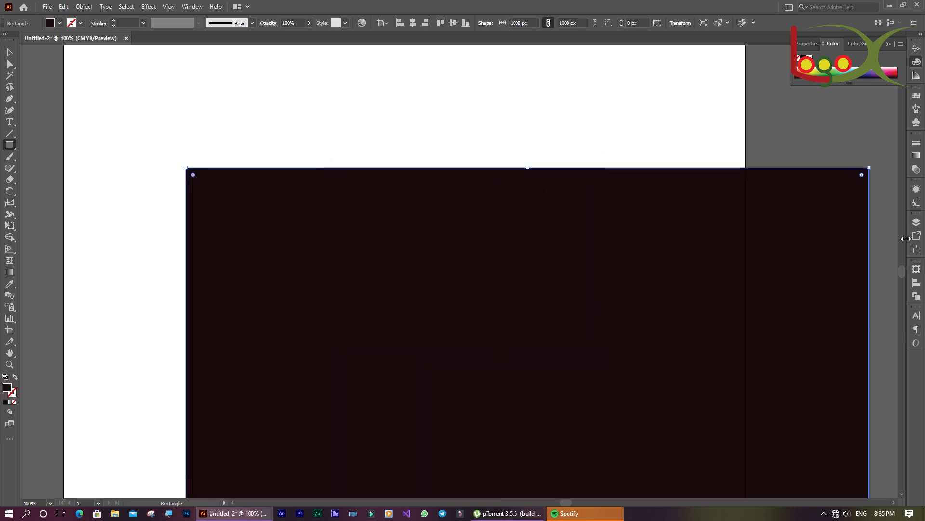
Step: Move the dark rectangle beneath the white gem frame in the layer stacking order
{"action": "left_click", "coordinate": [916, 222]}
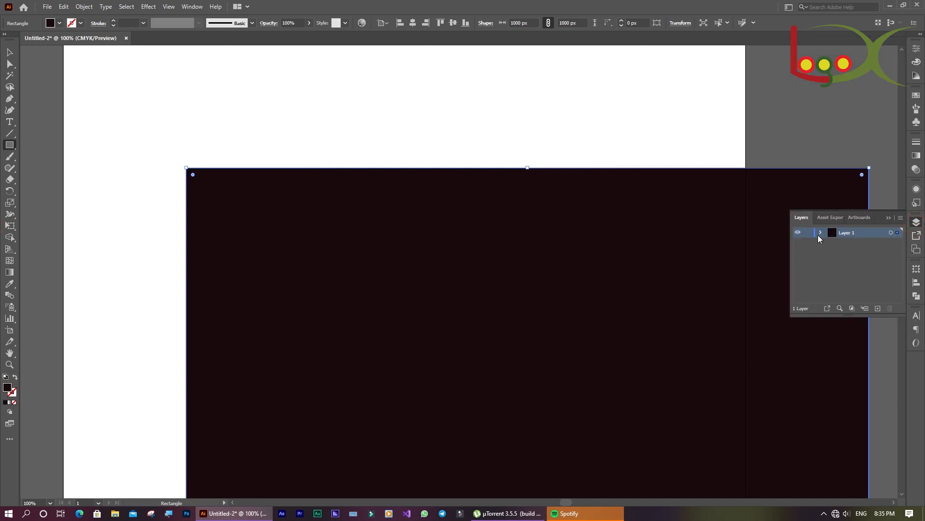
{"action": "left_click", "coordinate": [819, 232]}
{"action": "left_click_drag", "start_coordinate": [857, 243], "coordinate": [857, 262]}
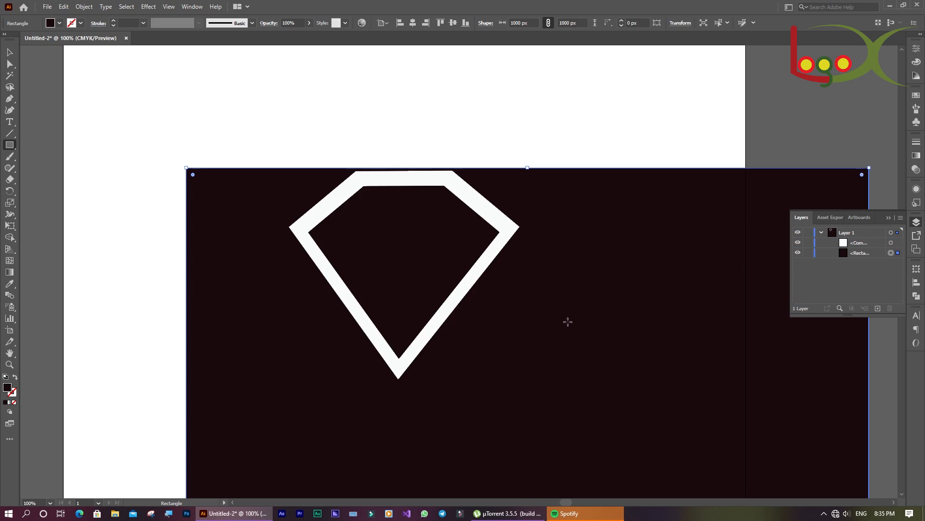
Step: Center the dark rectangle horizontally and vertically on the artboard and lock it as the background
{"action": "left_click", "coordinate": [10, 52]}
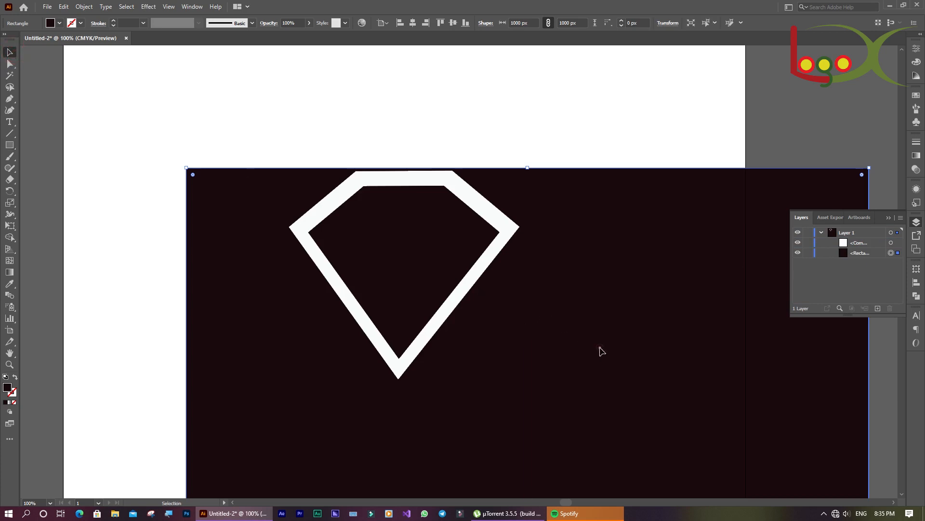
{"action": "left_click", "coordinate": [414, 24]}
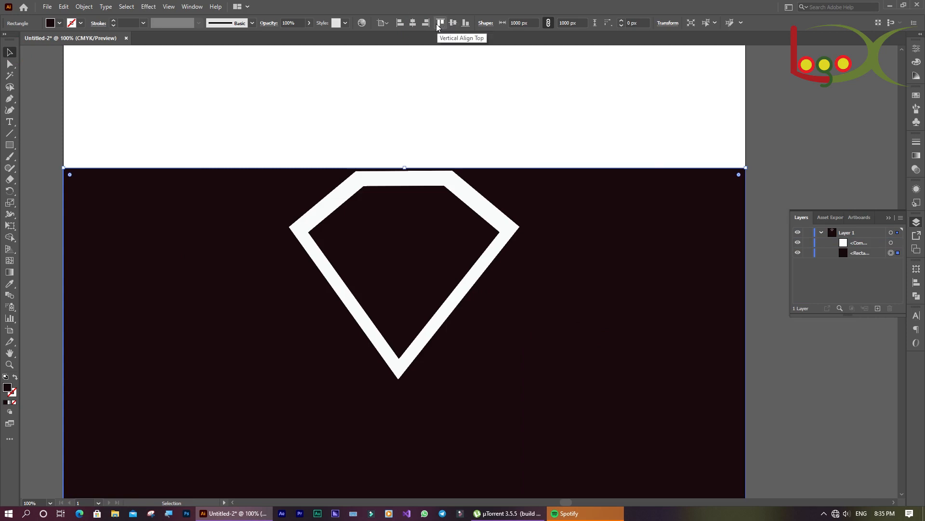
{"action": "left_click", "coordinate": [453, 25]}
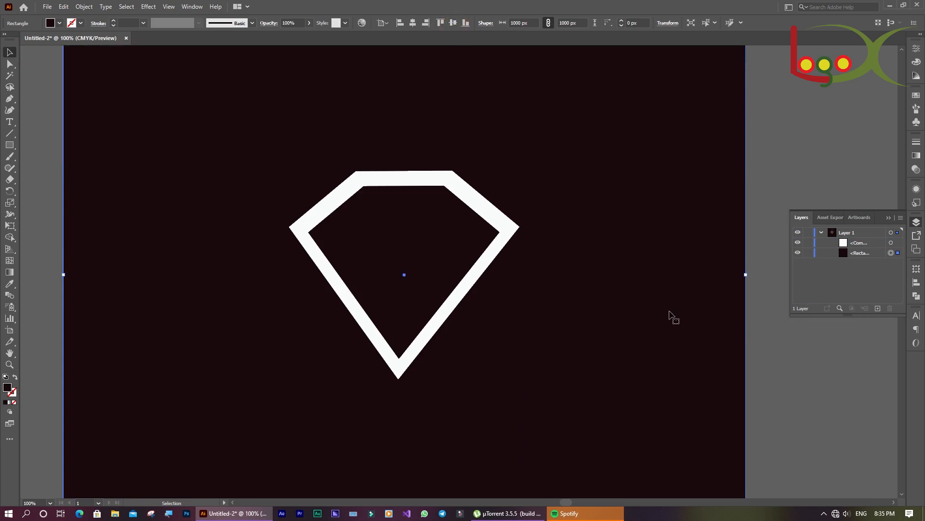
{"action": "left_click", "coordinate": [809, 253]}
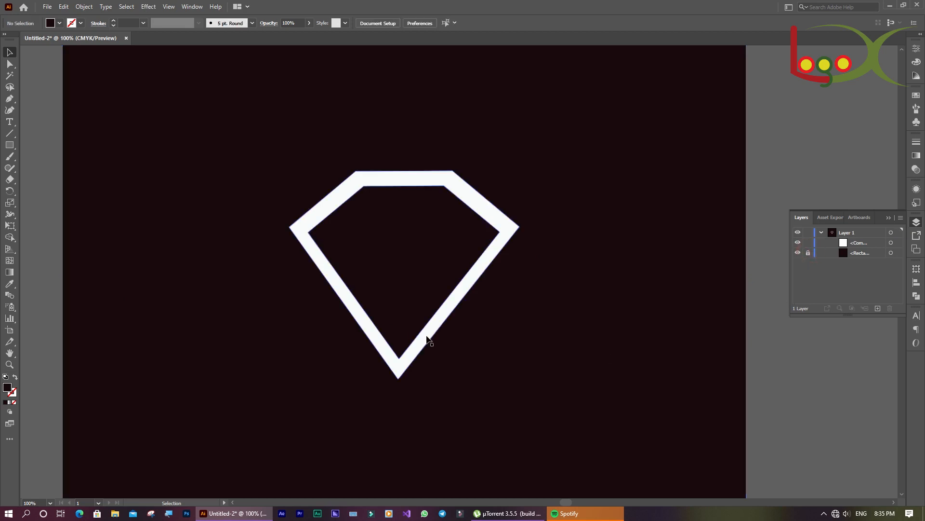
Step: Scale the white gem frame up to about 386 x 349 px and shift it slightly left on the artboard
{"action": "left_click", "coordinate": [9, 364]}
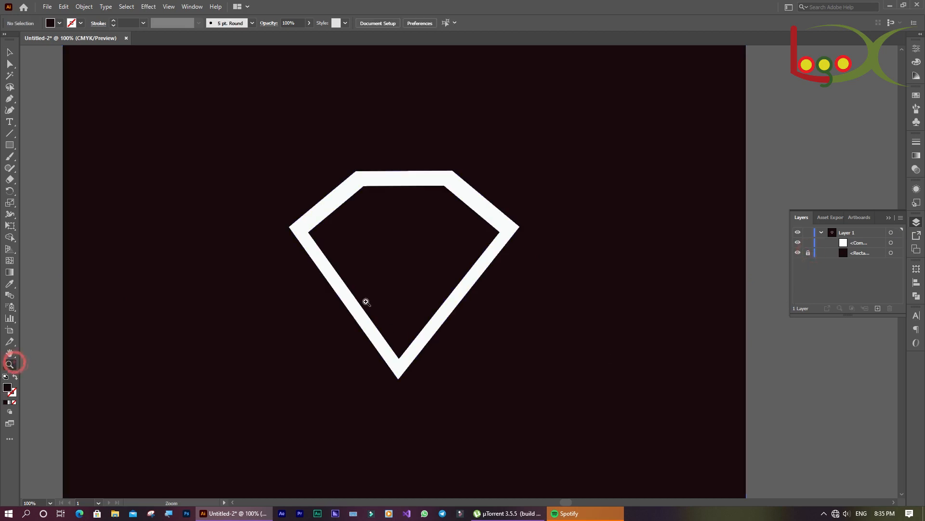
{"action": "left_click", "coordinate": [429, 311], "text": "alt"}
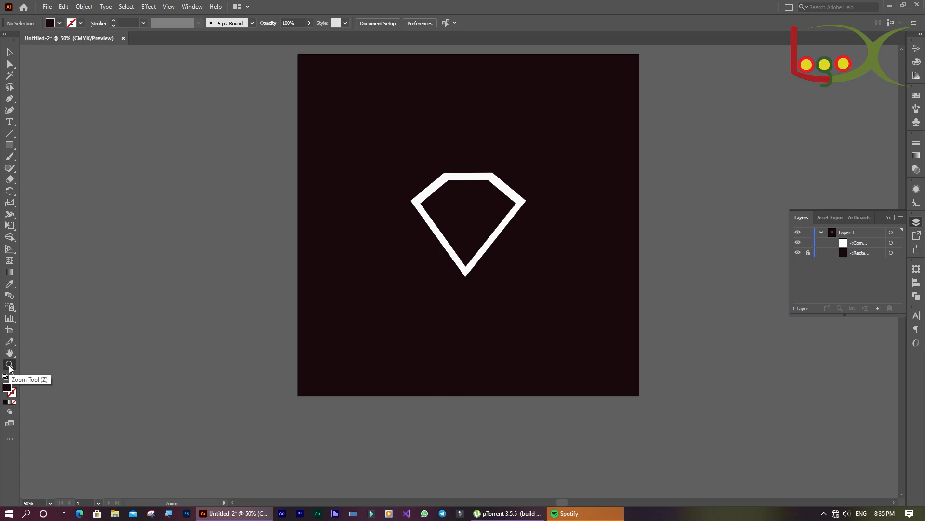
{"action": "left_click", "coordinate": [485, 201]}
{"action": "left_click", "coordinate": [448, 327]}
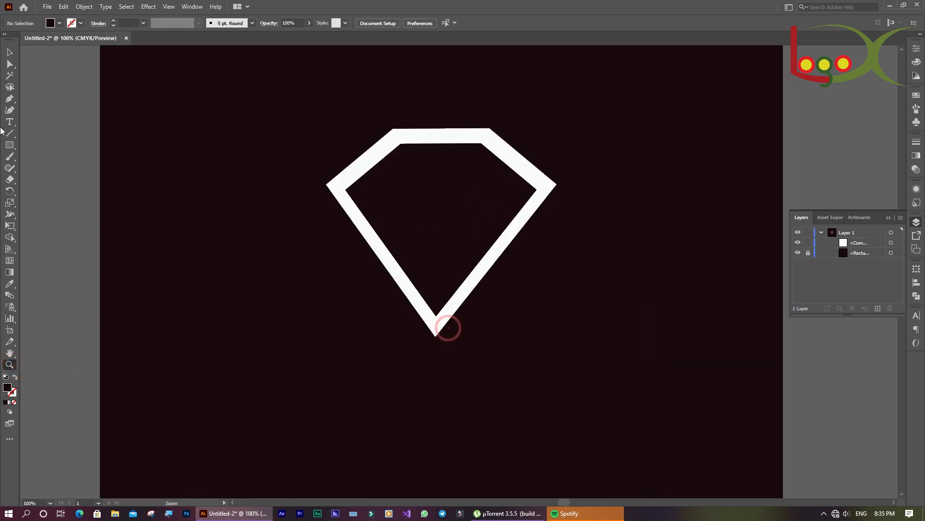
{"action": "left_click", "coordinate": [10, 52]}
{"action": "left_click", "coordinate": [400, 140]}
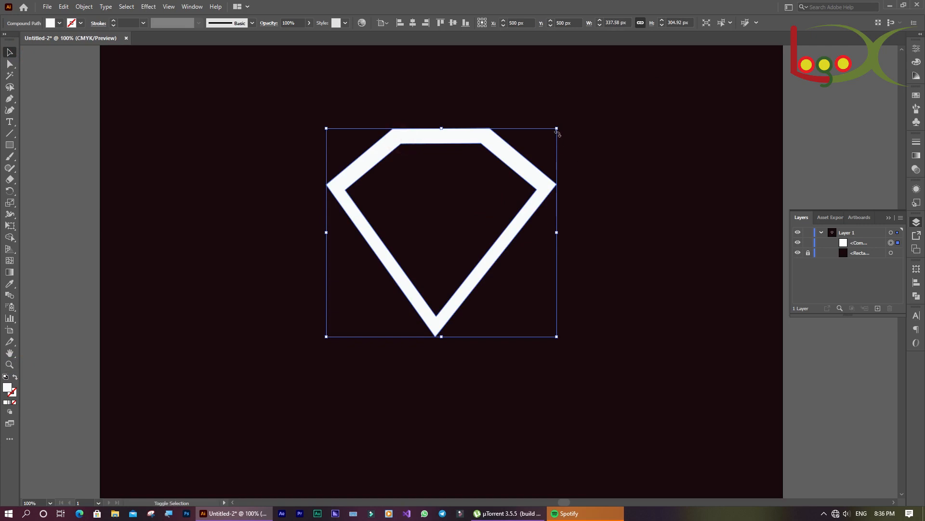
{"action": "left_click_drag", "start_coordinate": [558, 130], "coordinate": [591, 99]}
{"action": "left_click_drag", "start_coordinate": [551, 166], "coordinate": [539, 173]}
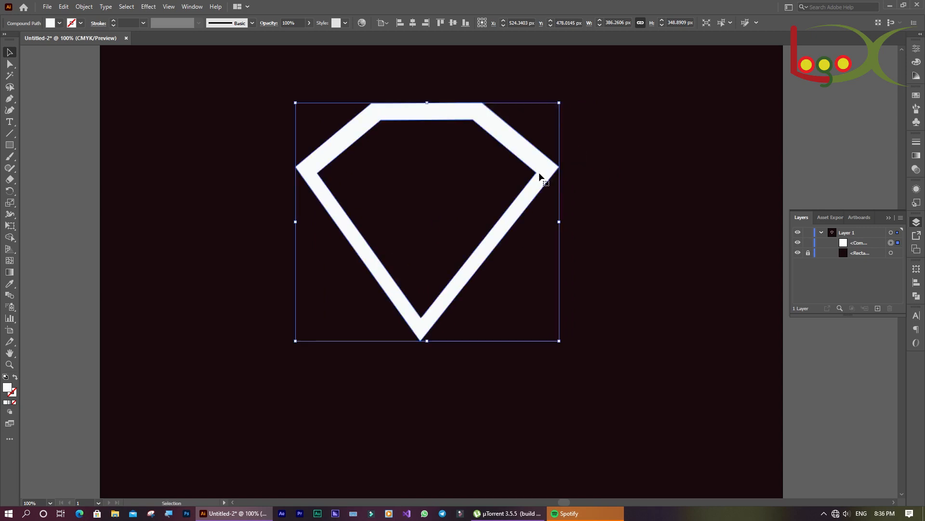
{"action": "left_click", "coordinate": [536, 169]}
Step: Nudge the outer and inner anchor points of the gem's right corner 9 px left and slightly down, leaving nothing selected
{"action": "left_click", "coordinate": [10, 64]}
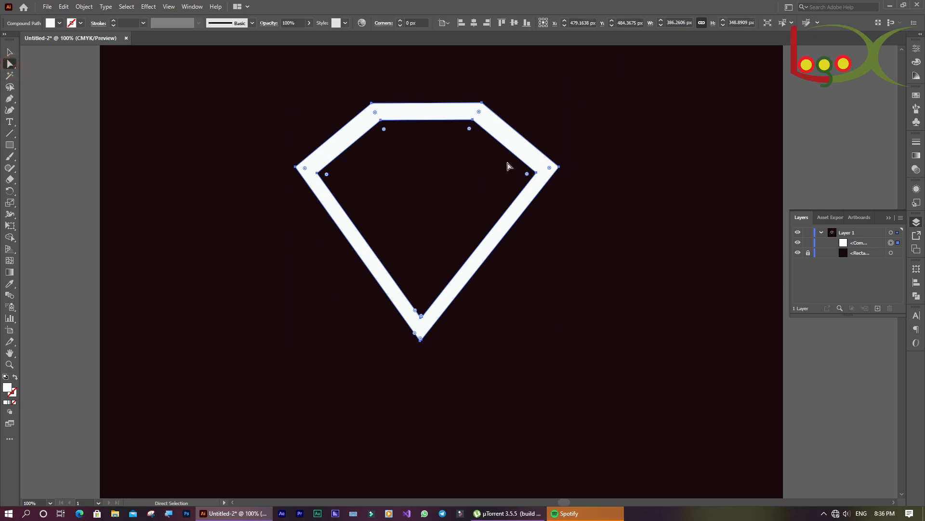
{"action": "left_click_drag", "start_coordinate": [507, 164], "coordinate": [588, 187]}
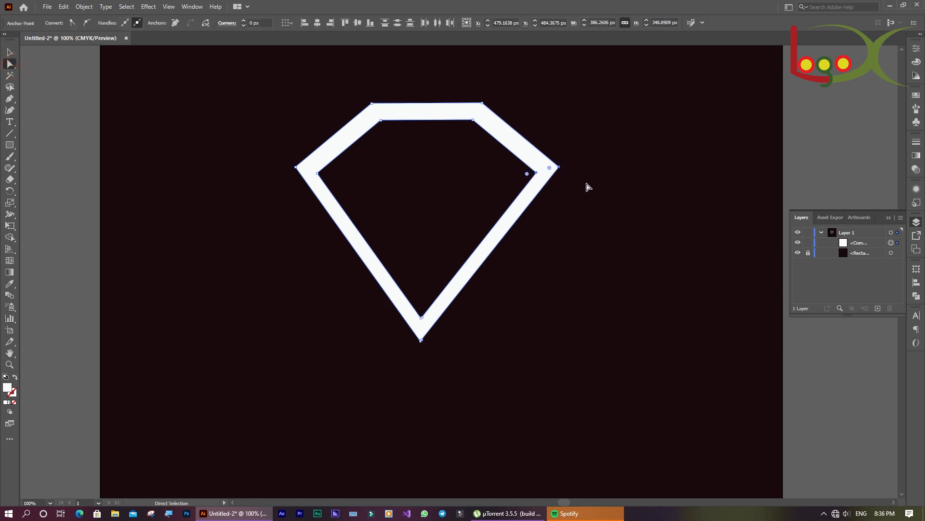
{"action": "key", "text": "Left"}
{"action": "key", "text": "Left"}
{"action": "key", "text": "Left"}
{"action": "key", "text": "Left"}
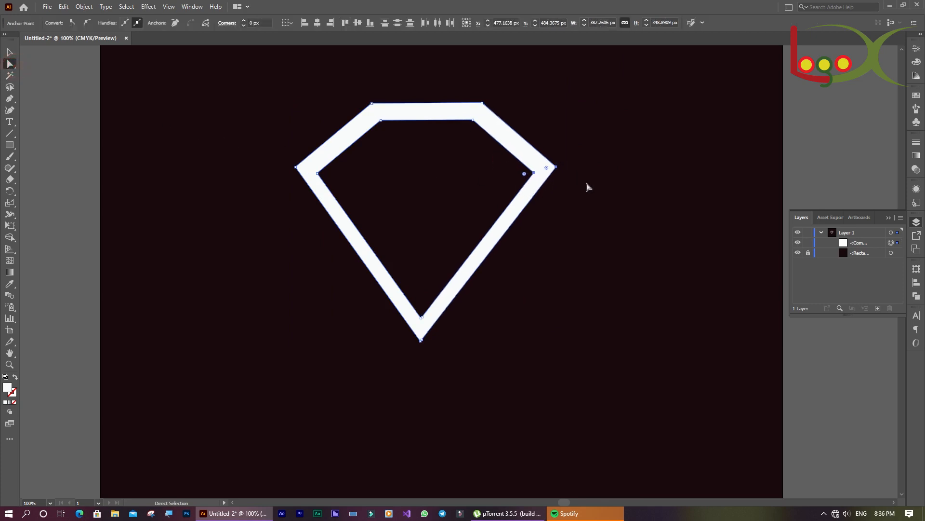
{"action": "key", "text": "Left"}
{"action": "key", "text": "Left"}
{"action": "key", "text": "Left"}
{"action": "key", "text": "Left"}
{"action": "key", "text": "Left"}
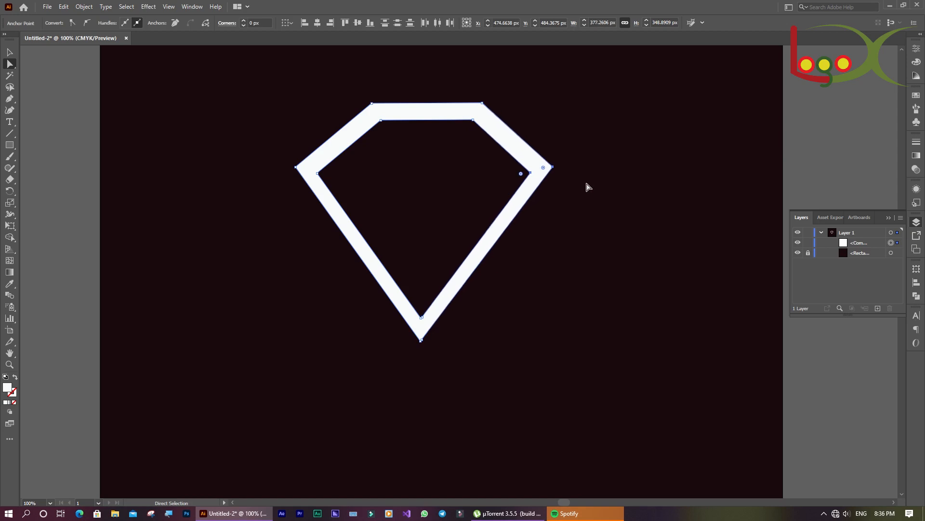
{"action": "key", "text": "Up"}
{"action": "key", "text": "Up"}
{"action": "key", "text": "Up"}
{"action": "key", "text": "Down"}
{"action": "key", "text": "Down"}
{"action": "key", "text": "Down"}
{"action": "key", "text": "Down"}
{"action": "key", "text": "Down"}
{"action": "key", "text": "Down"}
{"action": "key", "text": "Down"}
{"action": "key", "text": "Down"}
{"action": "key", "text": "Down"}
{"action": "key", "text": "Down"}
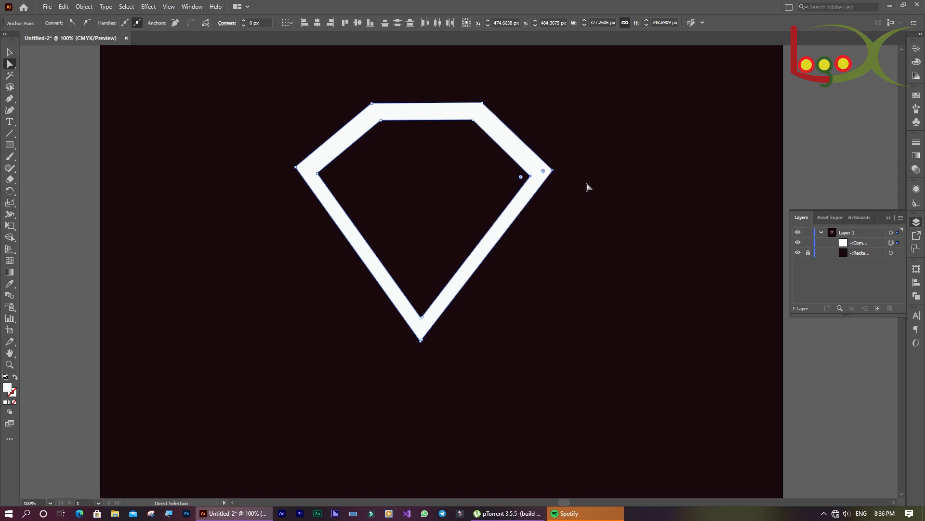
{"action": "left_click", "coordinate": [9, 52]}
{"action": "left_click", "coordinate": [41, 123]}
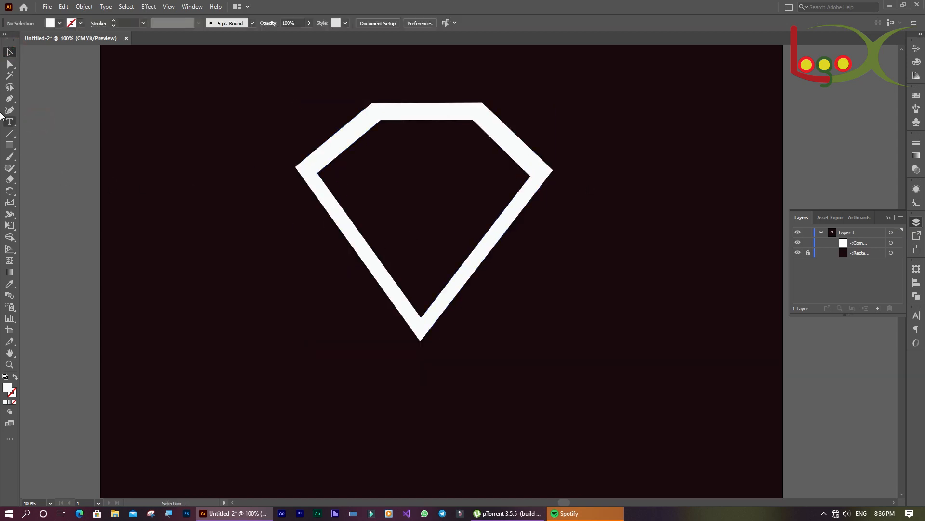
{"action": "left_click", "coordinate": [8, 133]}
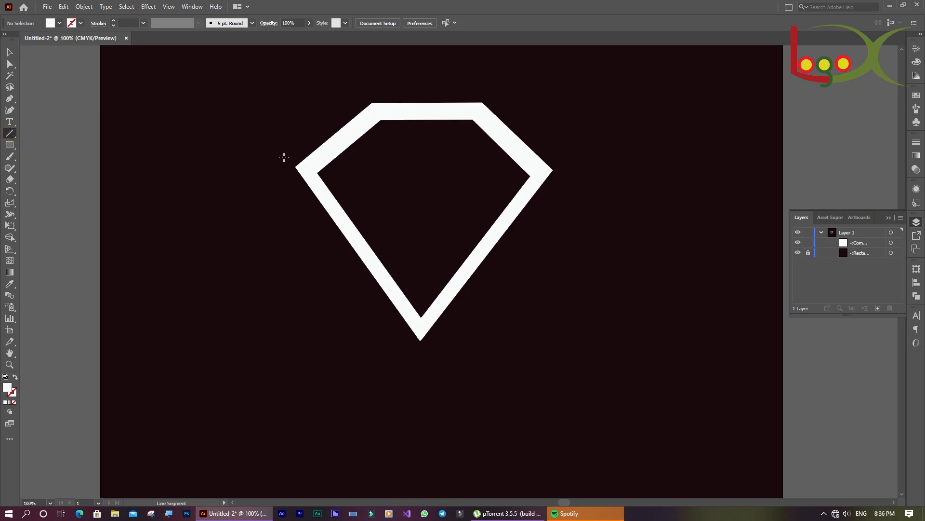
{"action": "left_click_drag", "start_coordinate": [282, 159], "coordinate": [296, 159]}
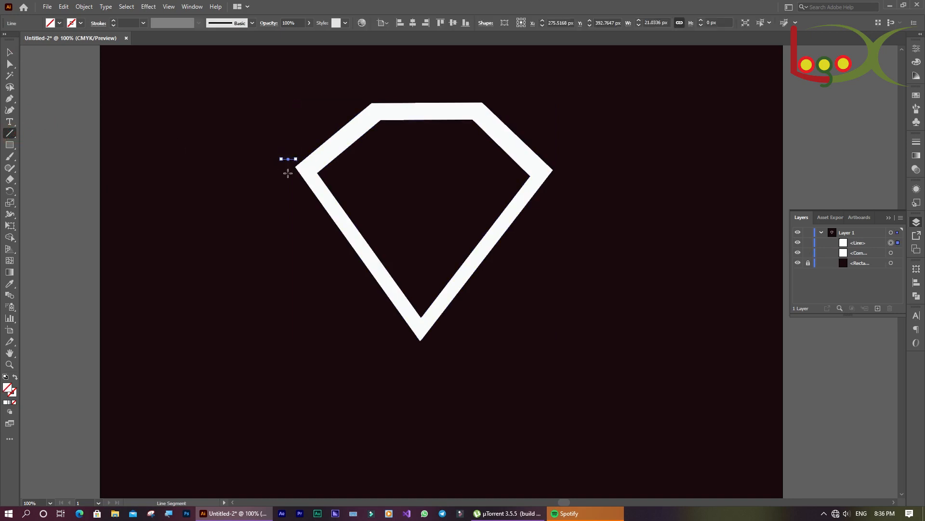
{"action": "key", "text": "Delete"}
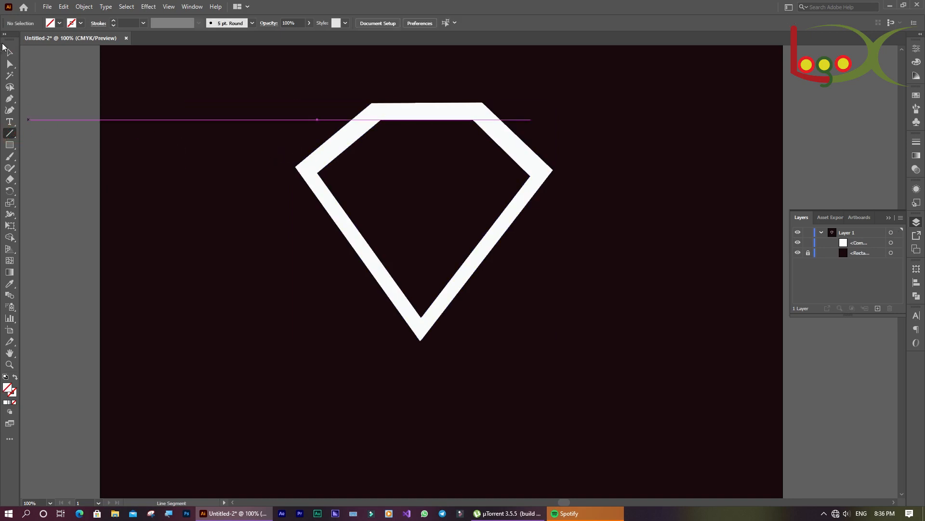
Step: Draw a horizontal line about 377 px long from the gem's outer left corner across to its right corner
{"action": "left_click", "coordinate": [8, 51]}
{"action": "left_click", "coordinate": [307, 162]}
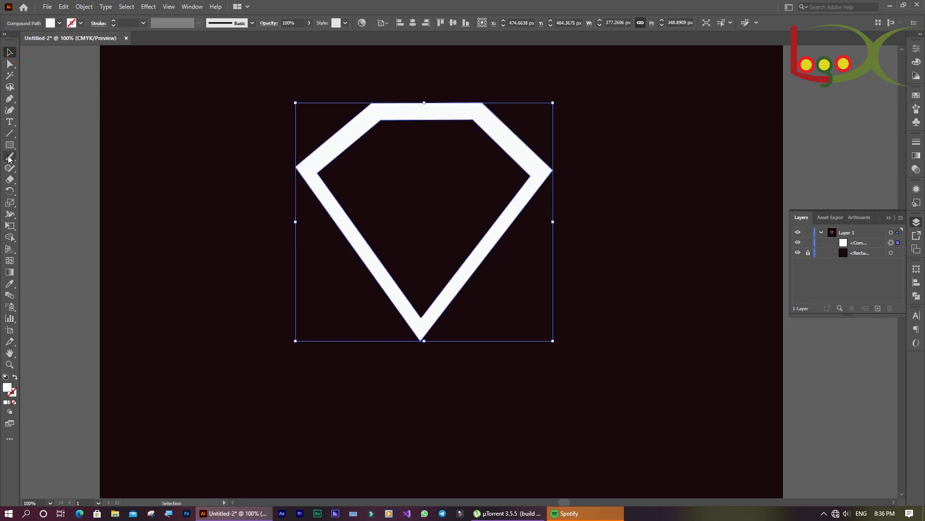
{"action": "left_click", "coordinate": [9, 64]}
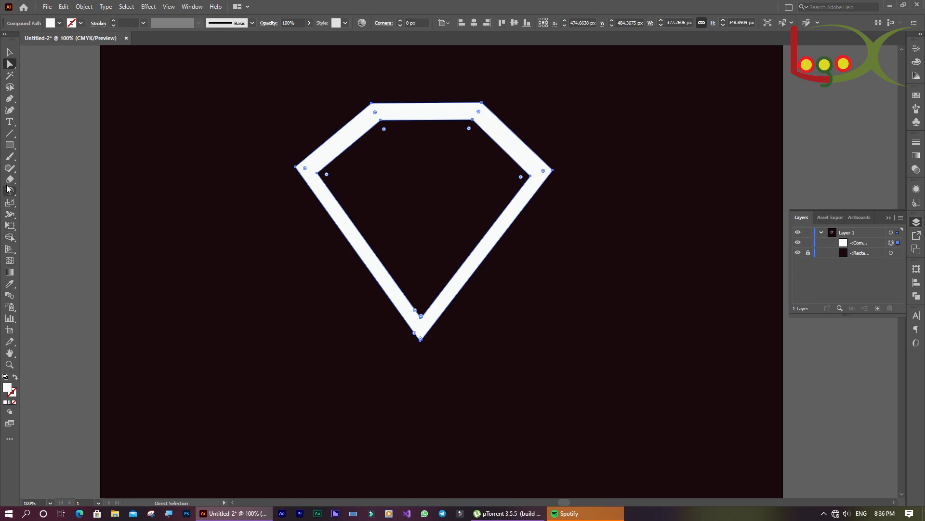
{"action": "left_click", "coordinate": [10, 133]}
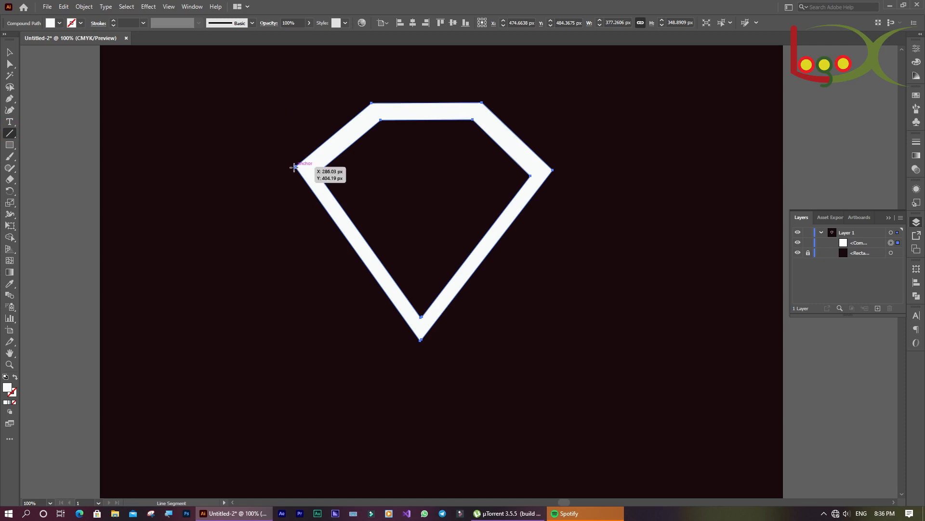
{"action": "left_click_drag", "start_coordinate": [295, 167], "coordinate": [553, 180]}
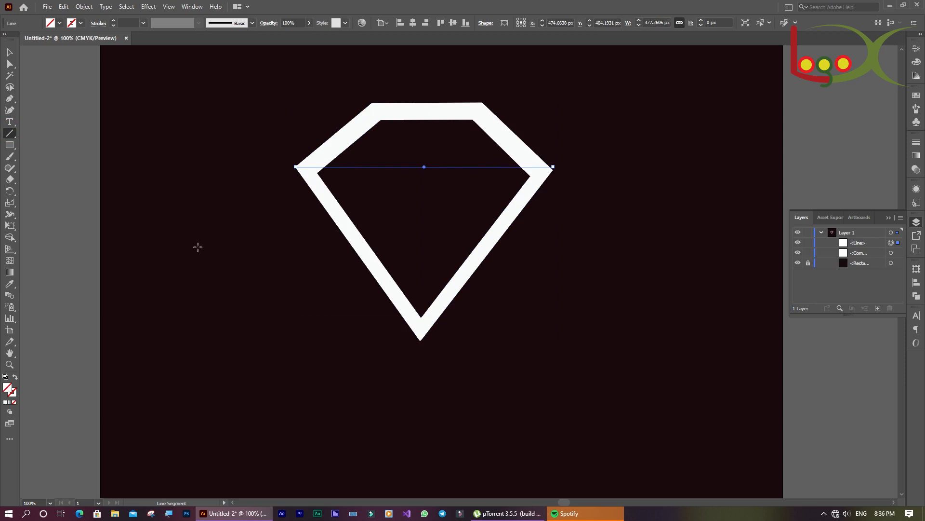
Step: Check which object is the gem frame and which is the line by toggling their visibility
{"action": "left_click", "coordinate": [10, 63]}
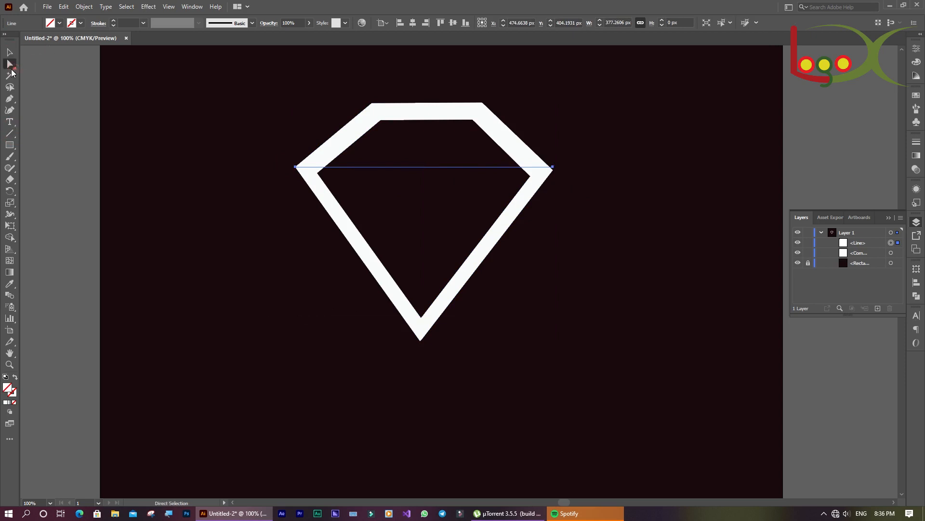
{"action": "left_click", "coordinate": [552, 172]}
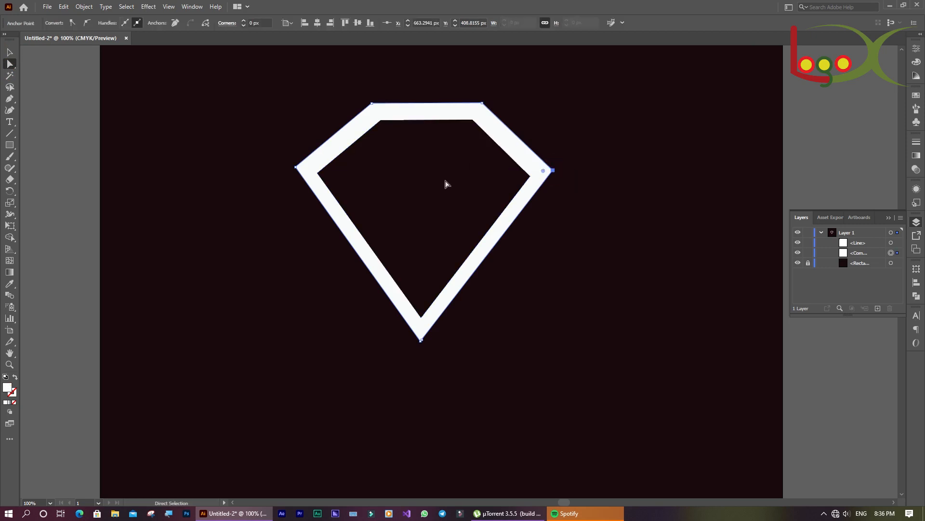
{"action": "left_click", "coordinate": [798, 252]}
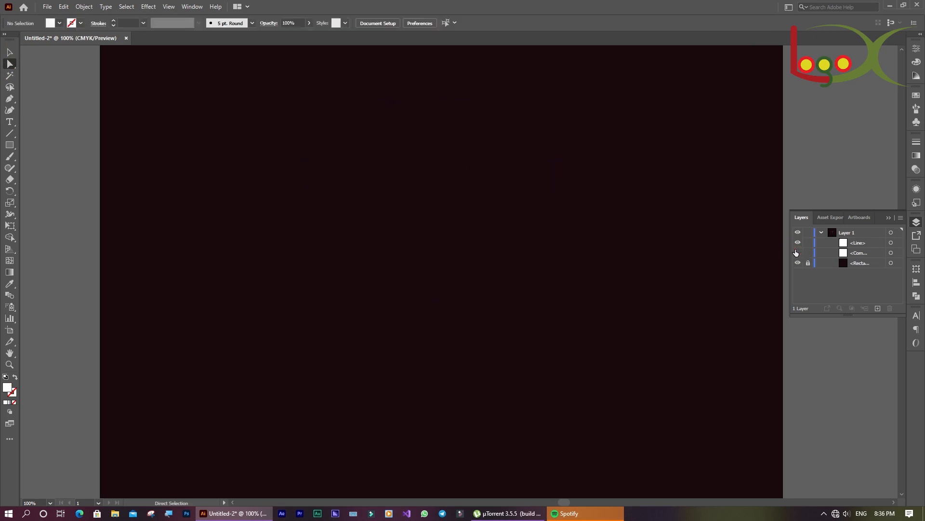
{"action": "left_click", "coordinate": [797, 252]}
{"action": "left_click", "coordinate": [799, 243]}
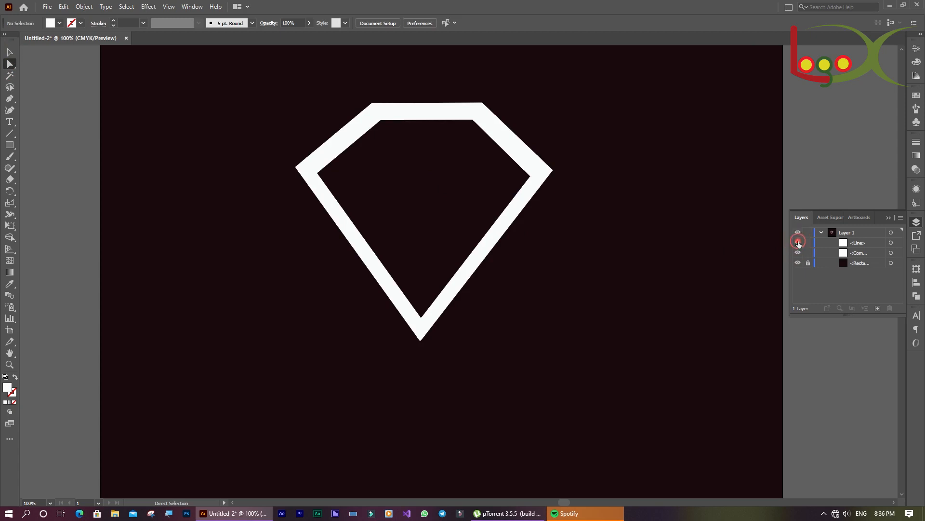
Step: Give the horizontal line across the gem a bright pink-red stroke and no fill
{"action": "left_click", "coordinate": [424, 167]}
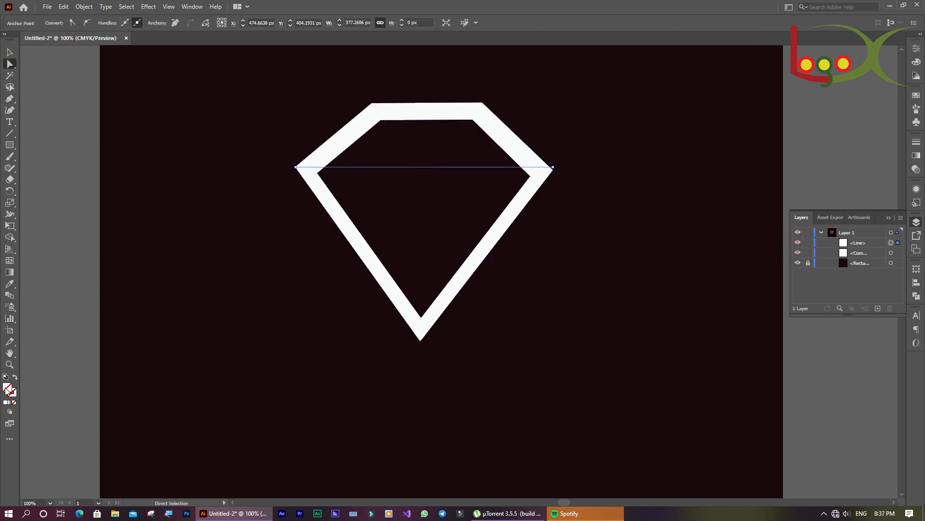
{"action": "double_click", "coordinate": [6, 389]}
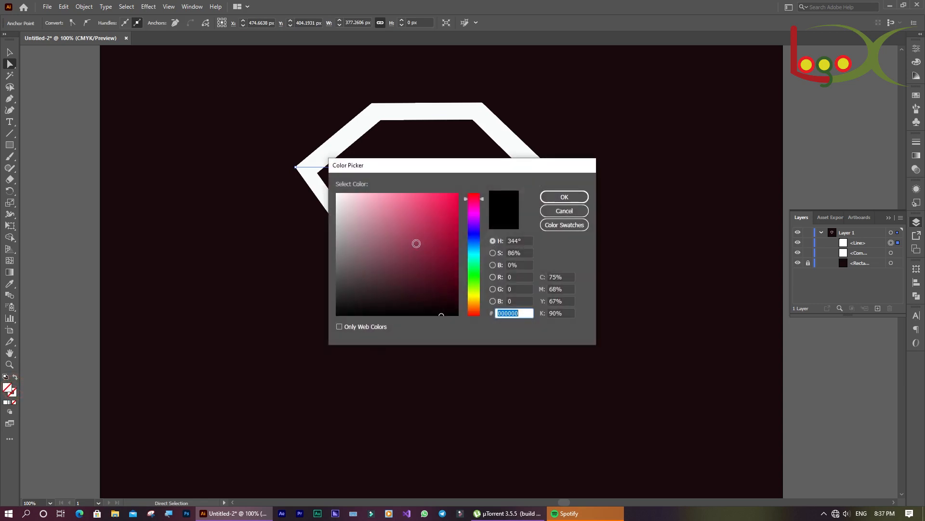
{"action": "left_click", "coordinate": [416, 243]}
{"action": "left_click_drag", "start_coordinate": [417, 244], "coordinate": [456, 197]}
{"action": "left_click", "coordinate": [573, 196]}
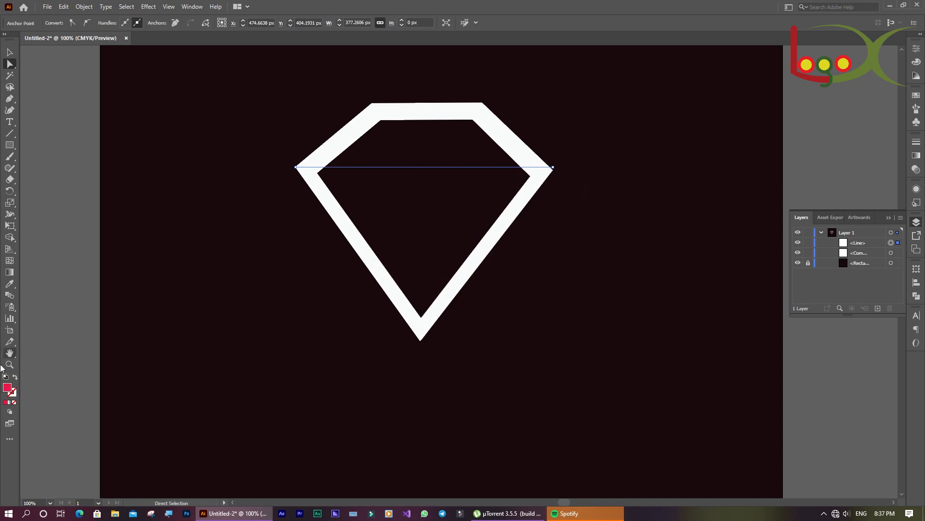
{"action": "left_click", "coordinate": [15, 377]}
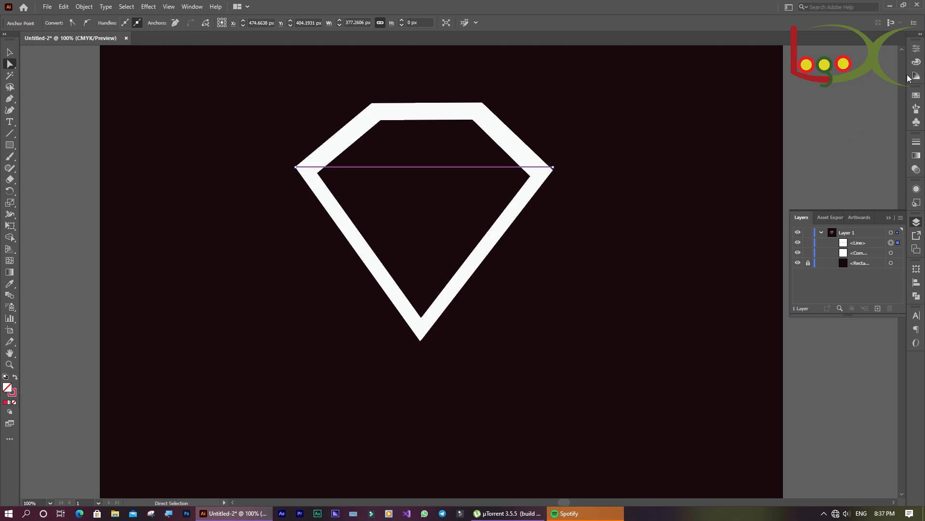
Step: Set the horizontal line's stroke weight to 3 pt and deselect it
{"action": "left_click", "coordinate": [916, 48]}
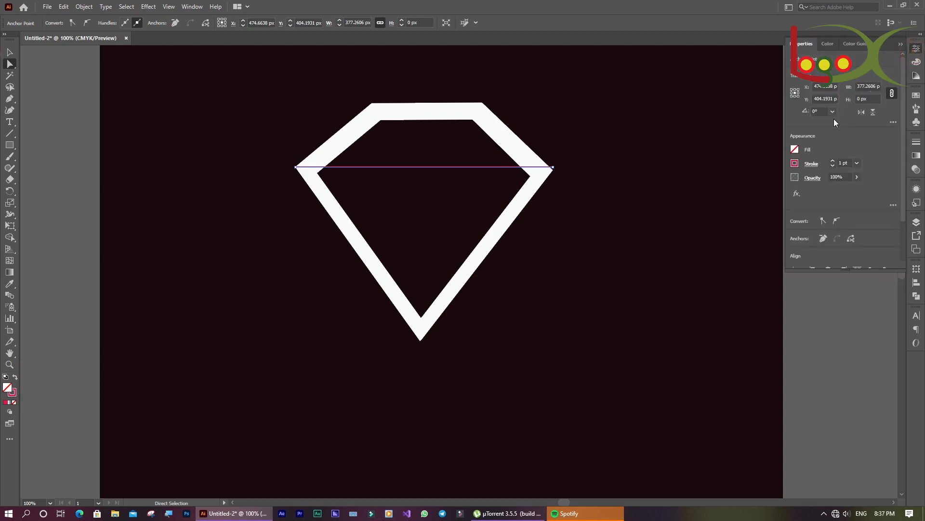
{"action": "left_click", "coordinate": [857, 164]}
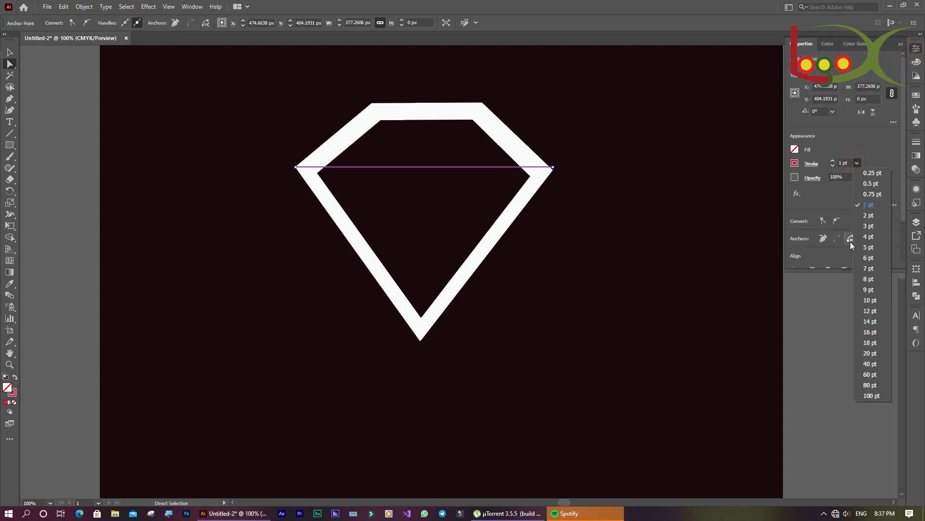
{"action": "left_click", "coordinate": [869, 226]}
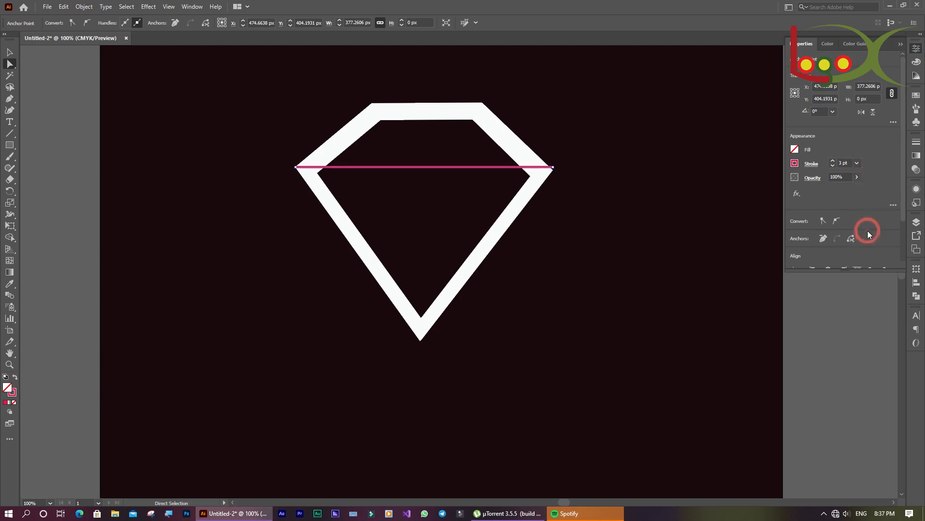
{"action": "left_click", "coordinate": [10, 52]}
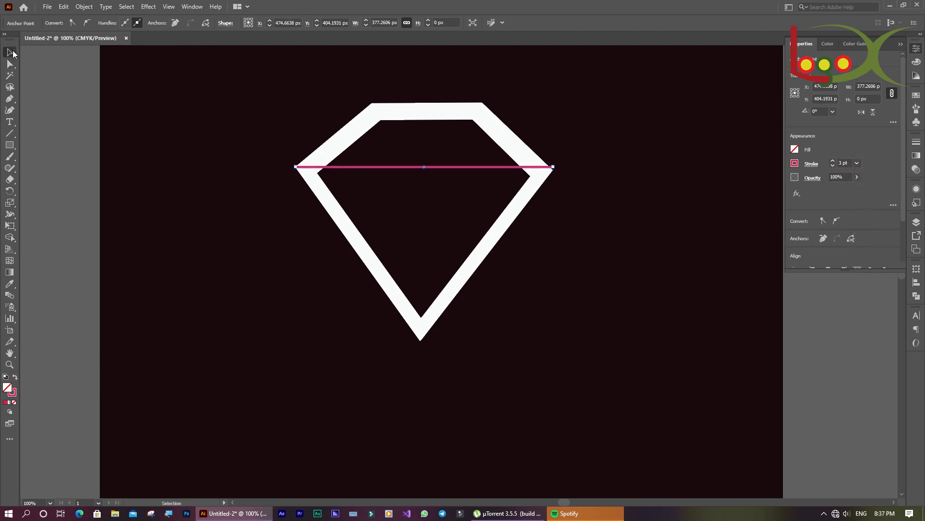
{"action": "left_click", "coordinate": [168, 300]}
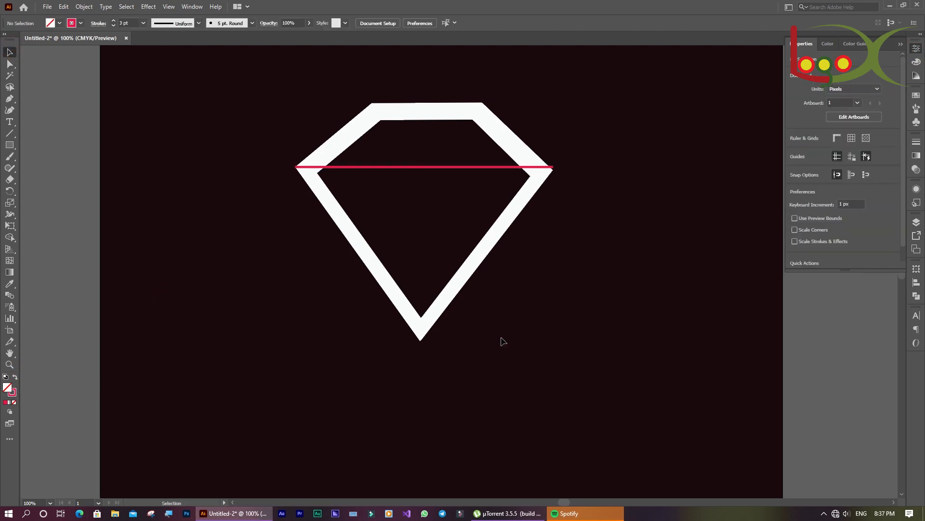
{"action": "left_click", "coordinate": [549, 179]}
{"action": "left_click_drag", "start_coordinate": [548, 175], "coordinate": [551, 168]}
{"action": "left_click", "coordinate": [611, 272]}
Step: Lock the red horizontal line so it serves as a fixed alignment guide
{"action": "left_click", "coordinate": [397, 167]}
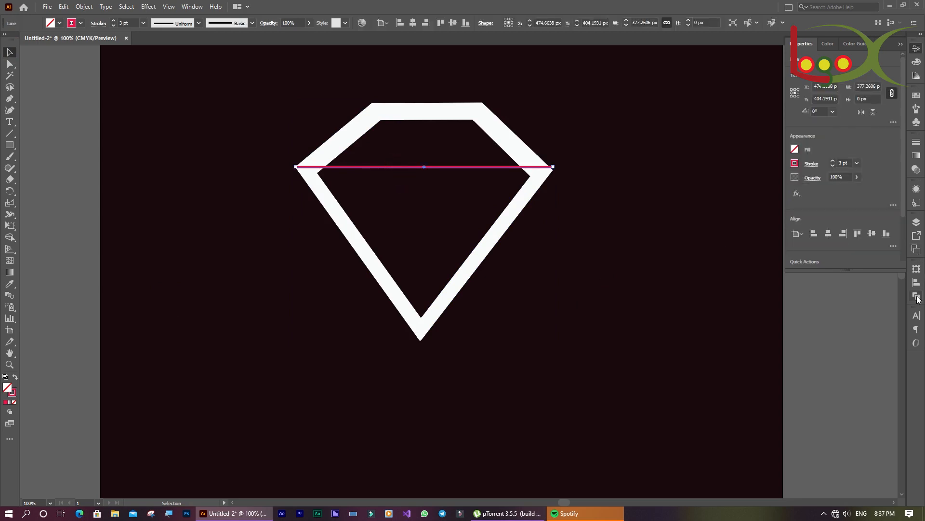
{"action": "left_click", "coordinate": [918, 225]}
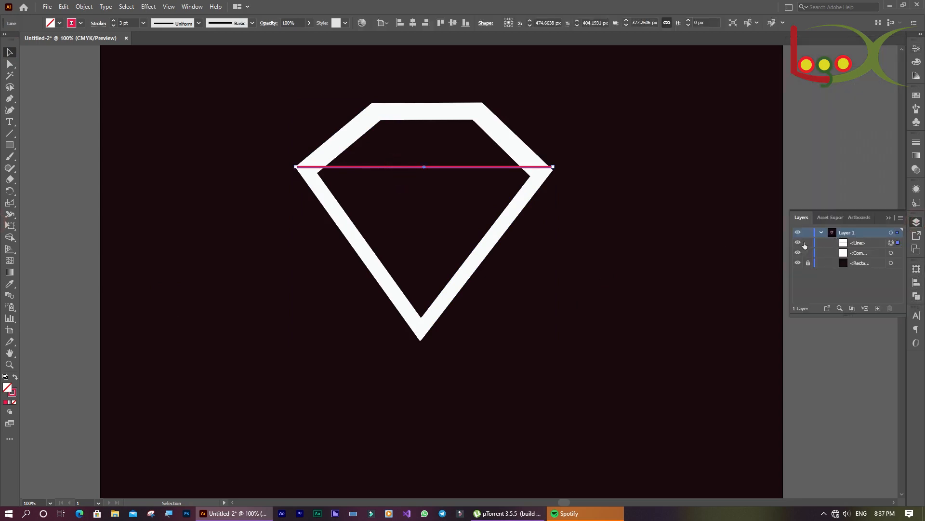
{"action": "left_click", "coordinate": [798, 242]}
{"action": "left_click", "coordinate": [799, 243]}
{"action": "left_click", "coordinate": [808, 242]}
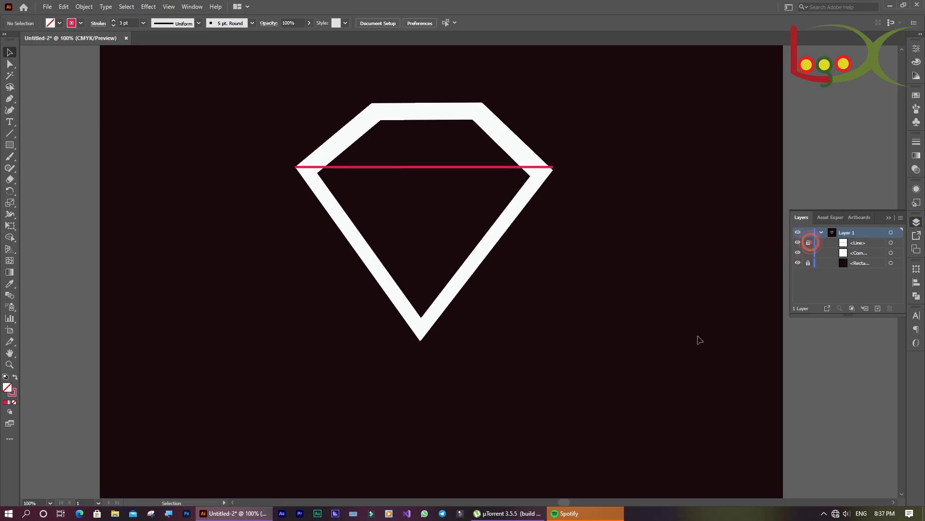
{"action": "left_click", "coordinate": [553, 182]}
Step: Nudge the whole white gem frame up 2 px against the red guide line
{"action": "left_click", "coordinate": [11, 65]}
{"action": "left_click", "coordinate": [370, 123]}
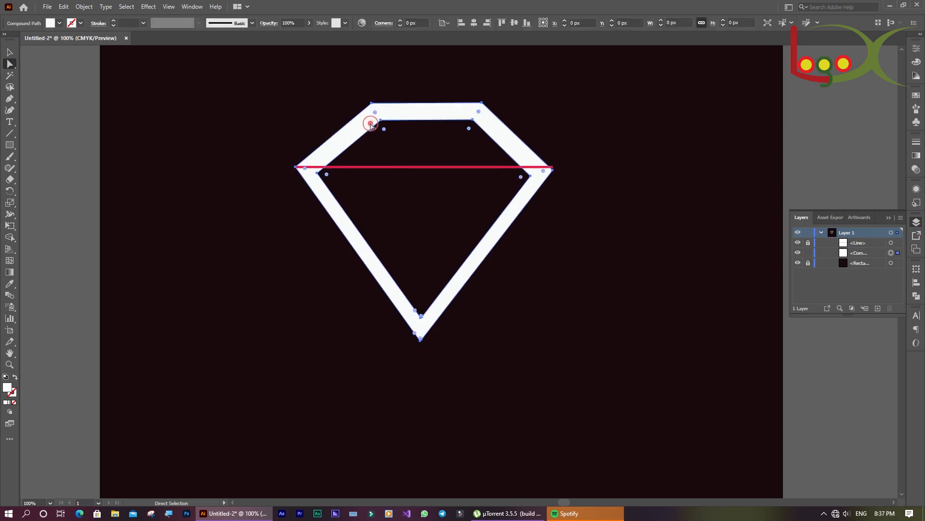
{"action": "left_click", "coordinate": [544, 173]}
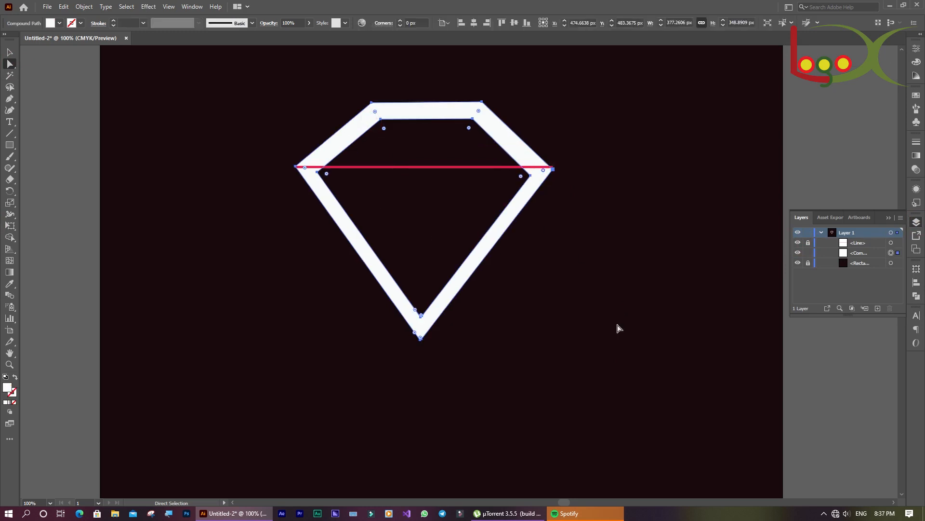
{"action": "key", "text": "Up"}
{"action": "key", "text": "Up"}
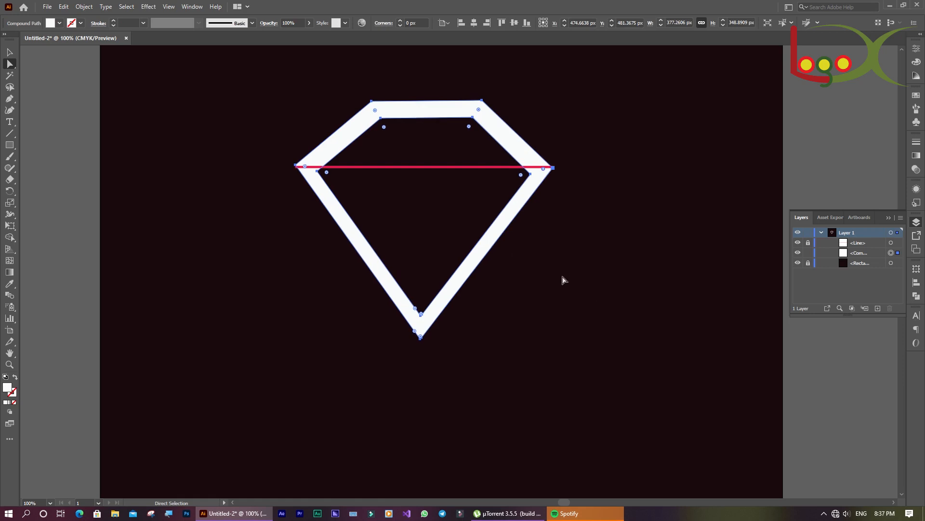
{"action": "key", "text": "ctrl+z"}
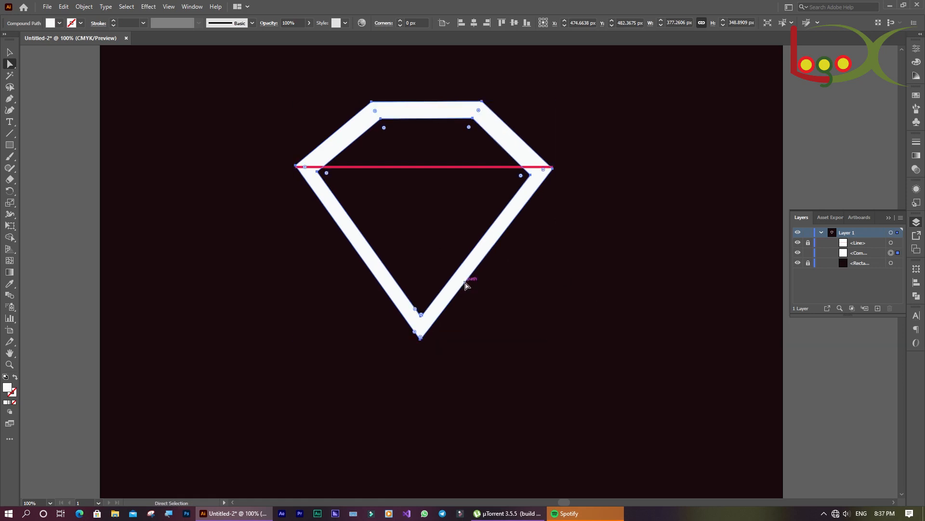
Step: Nudge only the outer anchor point of the gem's right corner up 3 px onto the guide line
{"action": "left_click", "coordinate": [553, 169]}
{"action": "left_click_drag", "start_coordinate": [572, 215], "coordinate": [546, 145]}
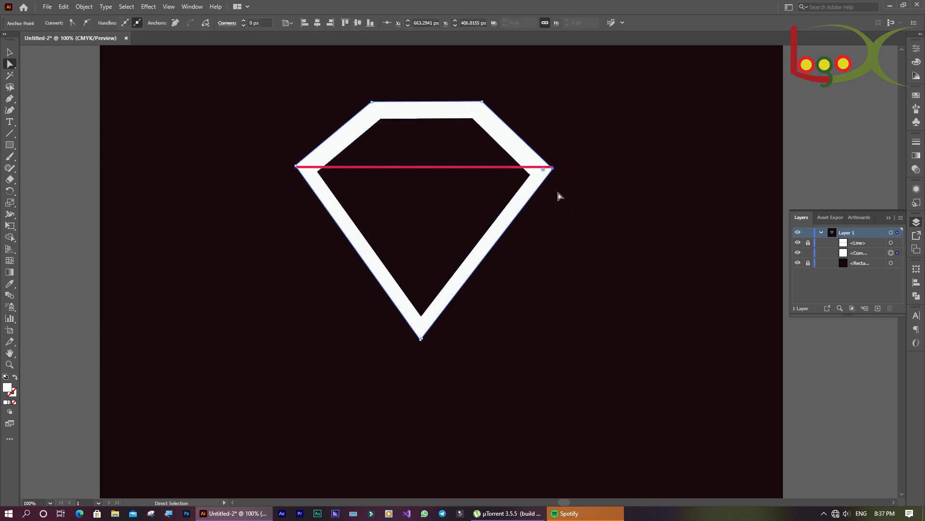
{"action": "key", "text": "Up"}
{"action": "key", "text": "Up"}
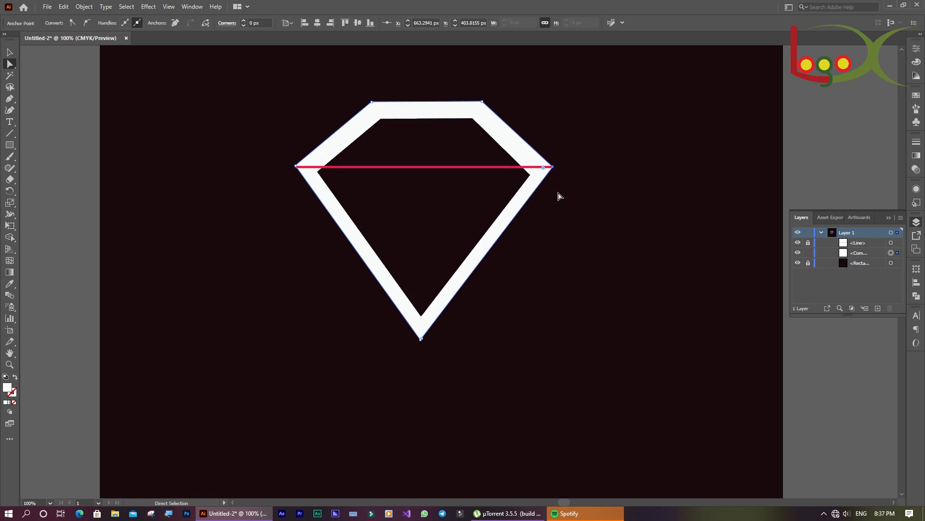
Step: Nudge the inner anchor point of the gem's left corner up 7 px onto the guide line
{"action": "left_click", "coordinate": [320, 173]}
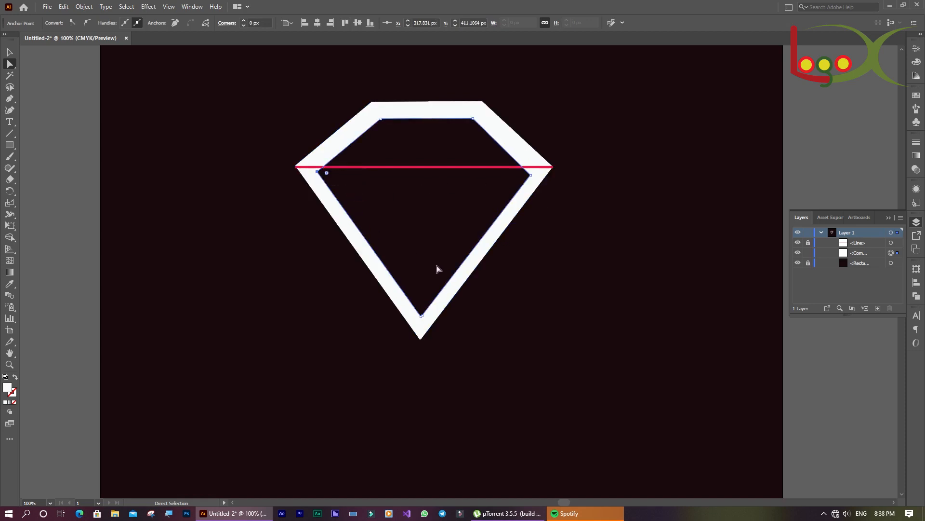
{"action": "key", "text": "Up"}
{"action": "key", "text": "Up"}
{"action": "key", "text": "Up"}
{"action": "key", "text": "Up"}
{"action": "key", "text": "Up"}
{"action": "key", "text": "Up"}
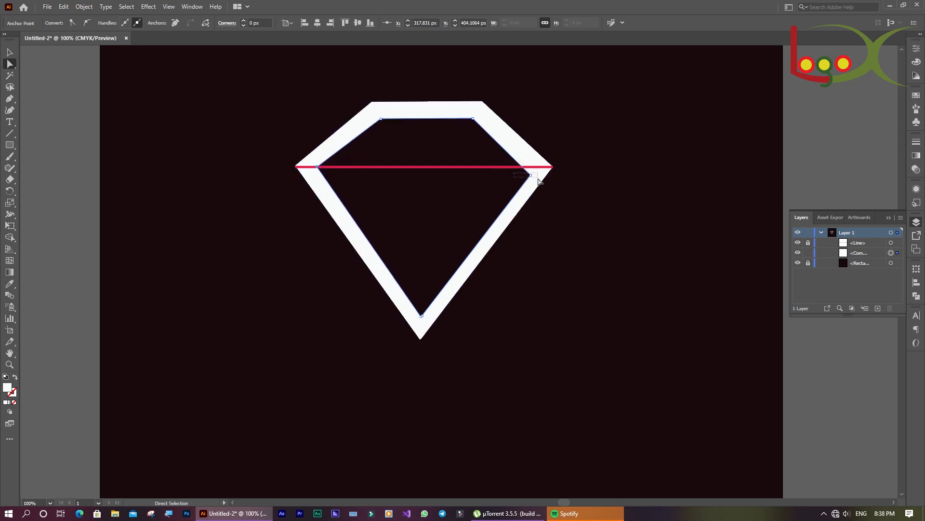
Step: Nudge the inner anchor point of the gem's right corner up onto the guide line, to a Y position of about 403.8 px
{"action": "left_click", "coordinate": [530, 173]}
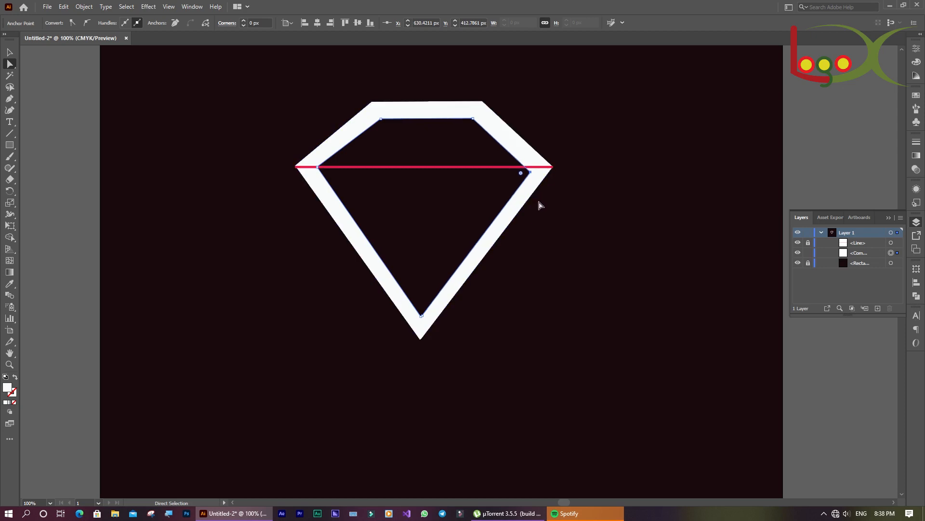
{"action": "key", "text": "Up"}
{"action": "key", "text": "Up"}
{"action": "key", "text": "Up"}
{"action": "key", "text": "Up"}
{"action": "key", "text": "Up"}
{"action": "key", "text": "Up"}
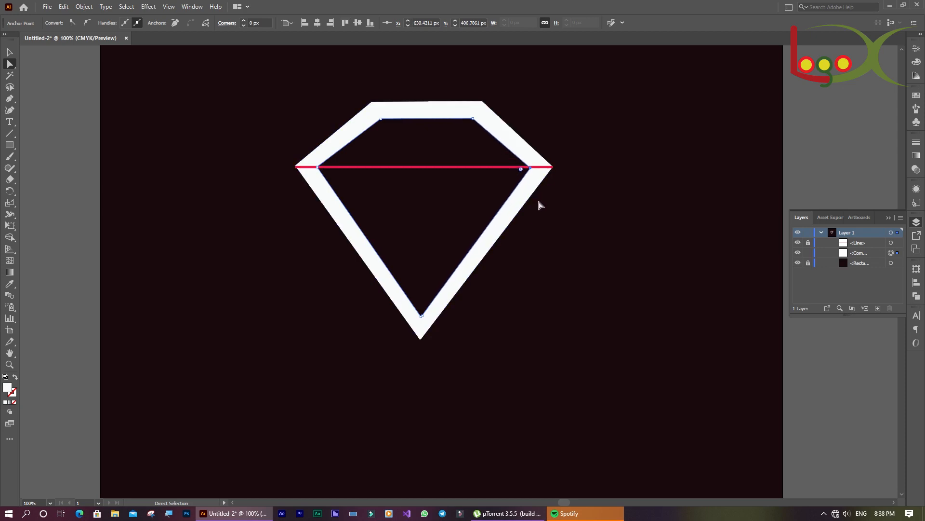
{"action": "key", "text": "Up"}
{"action": "key", "text": "Up"}
{"action": "key", "text": "Up"}
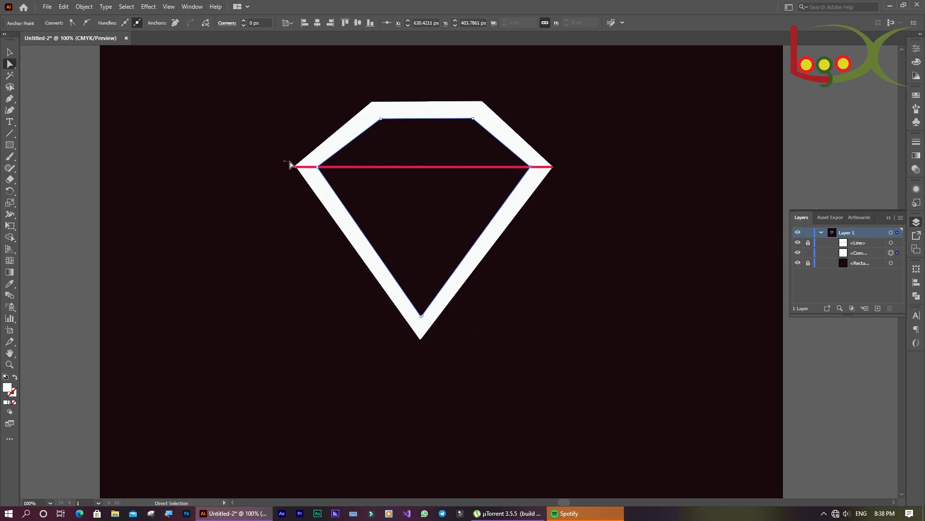
Step: Nudge the outer anchor point of the gem's left corner down 1 px onto the guide line and deselect everything
{"action": "left_click_drag", "start_coordinate": [289, 162], "coordinate": [302, 185]}
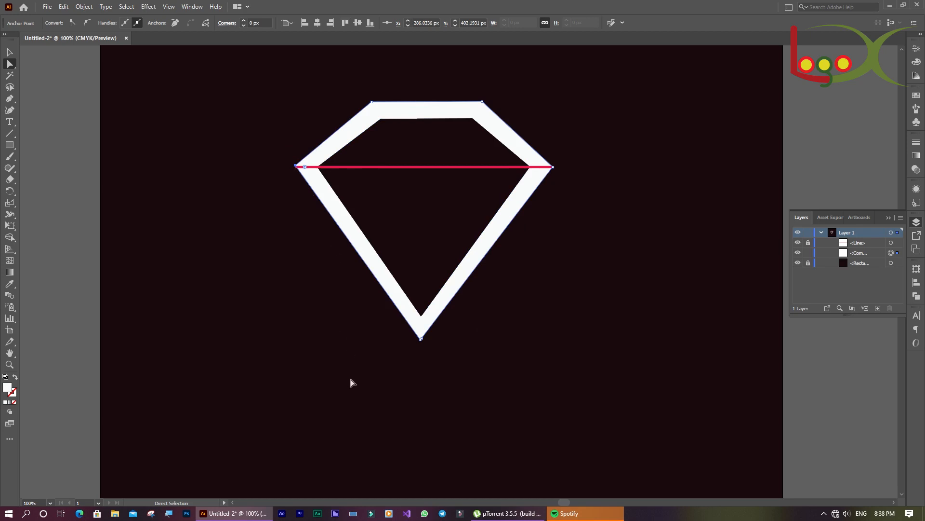
{"action": "key", "text": "Down"}
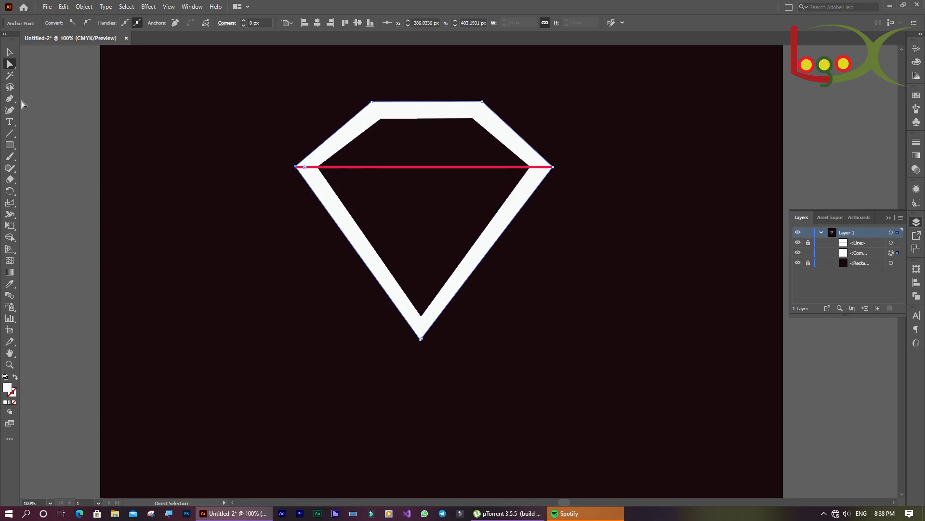
{"action": "left_click", "coordinate": [10, 51]}
{"action": "left_click", "coordinate": [159, 262]}
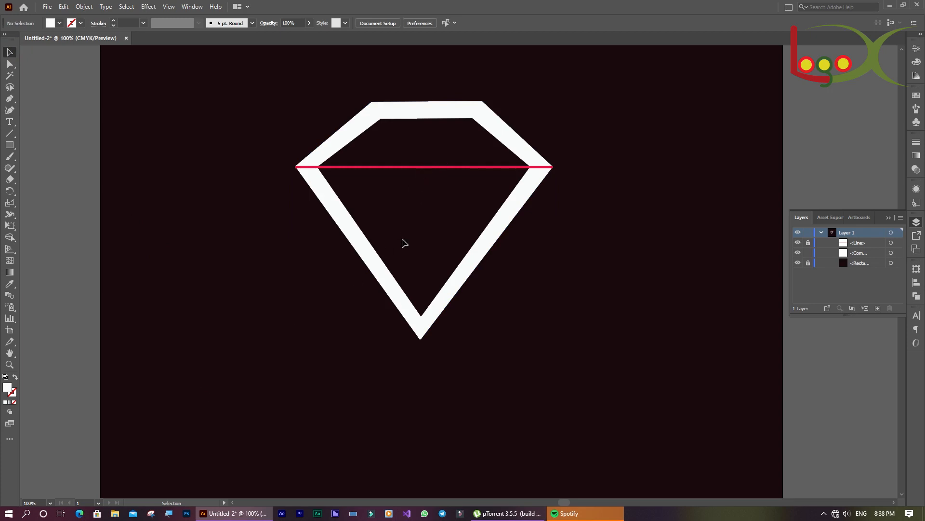
Step: Unlock the red guide line and delete it
{"action": "left_click", "coordinate": [808, 243]}
{"action": "left_click", "coordinate": [488, 167]}
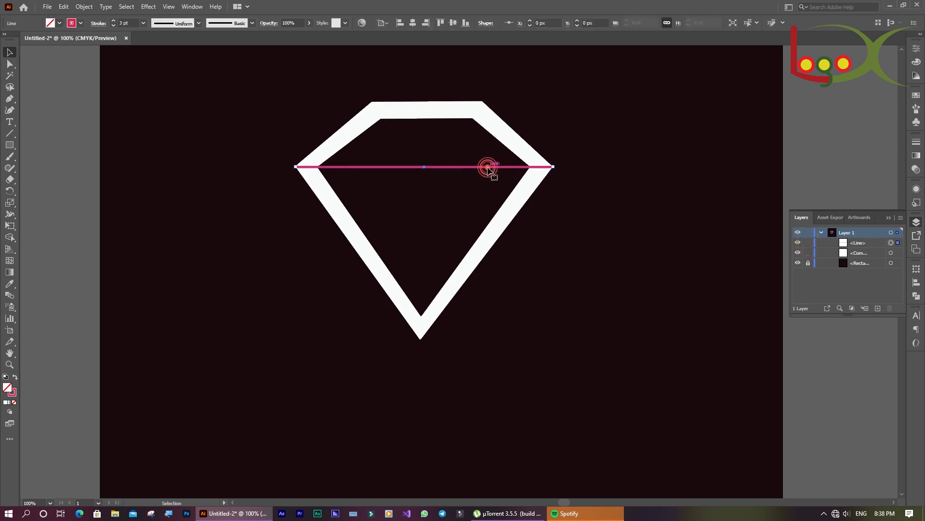
{"action": "key", "text": "Delete"}
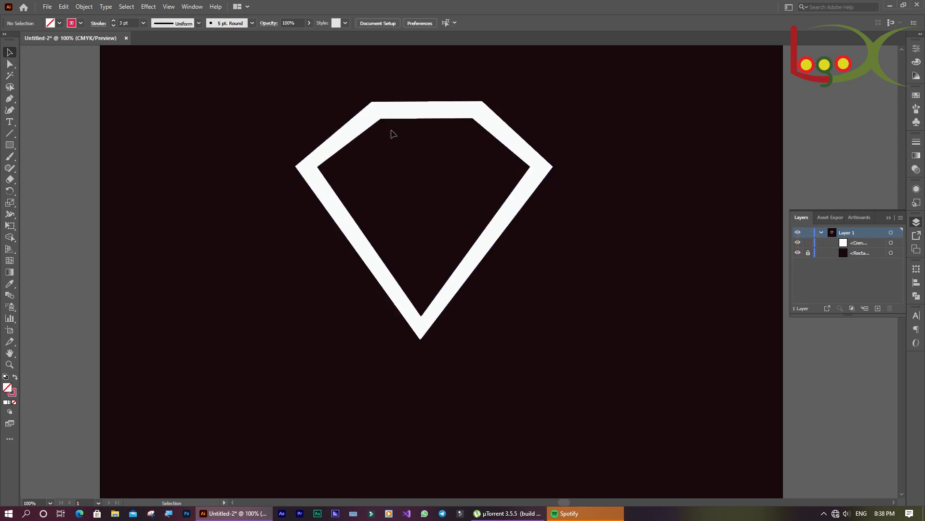
Step: Round the gem frame's two upper inner corners, giving the upper left one a radius of about 112 px
{"action": "left_click", "coordinate": [388, 114]}
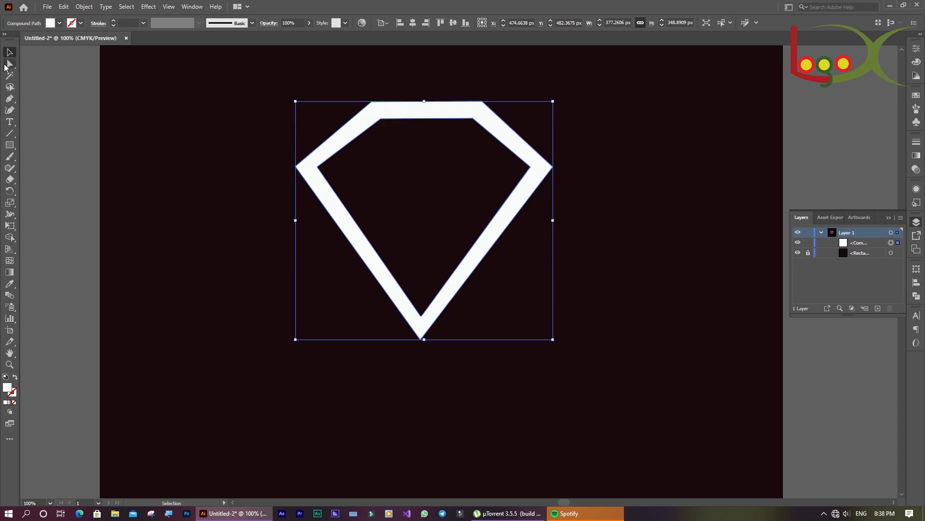
{"action": "left_click", "coordinate": [6, 65]}
{"action": "left_click_drag", "start_coordinate": [385, 130], "coordinate": [436, 188]}
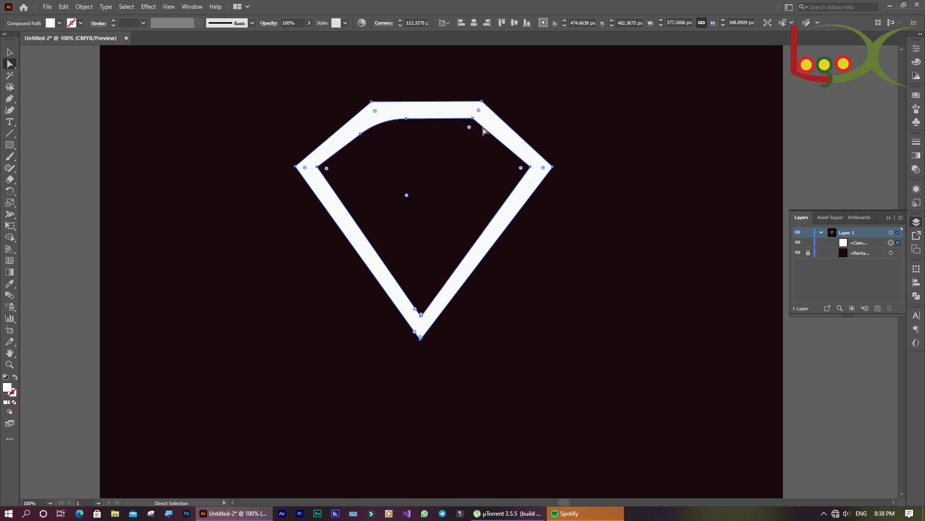
{"action": "left_click_drag", "start_coordinate": [469, 129], "coordinate": [435, 204]}
Step: Round the gem frame's left and right inner corners to radii of about 24 px and 27 px, and deselect the frame
{"action": "mouse_move", "coordinate": [328, 169]}
{"action": "left_mouse_down"}
{"action": "mouse_move", "coordinate": [362, 197]}
{"action": "mouse_move", "coordinate": [324, 170]}
{"action": "mouse_move", "coordinate": [343, 177]}
{"action": "left_mouse_up"}
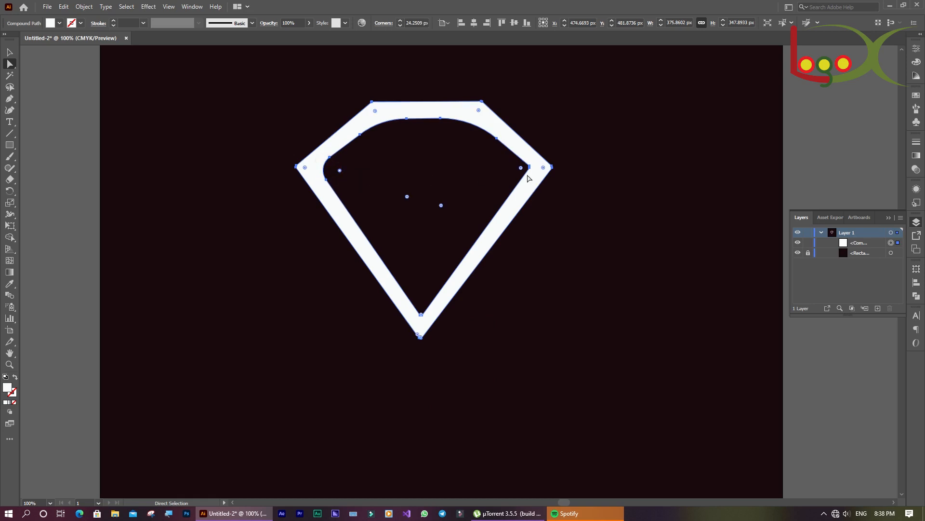
{"action": "left_click_drag", "start_coordinate": [522, 168], "coordinate": [506, 182]}
{"action": "left_click", "coordinate": [10, 52]}
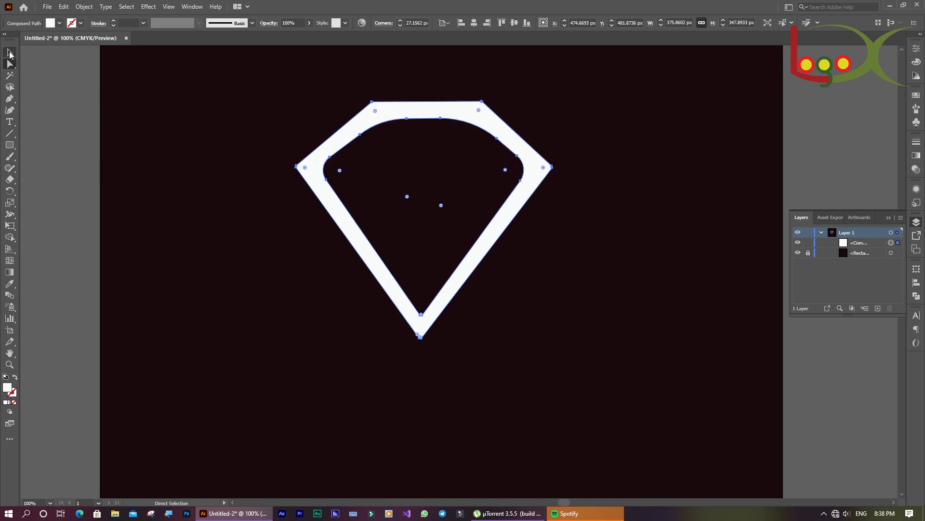
{"action": "left_click", "coordinate": [175, 229]}
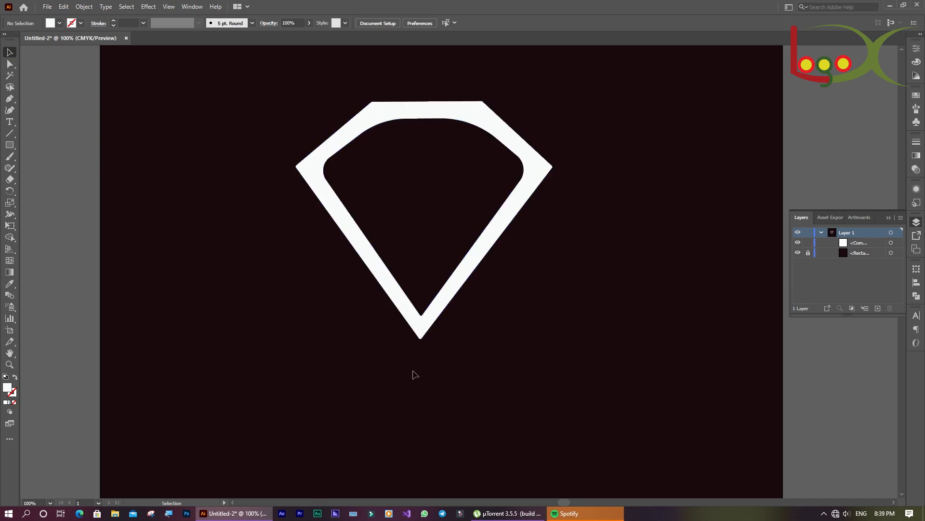
Step: Enlarge the gem frame proportionally to about 639 × 591 px and move it to X 500 px, Y about 511 px
{"action": "left_click", "coordinate": [386, 159]}
{"action": "left_click", "coordinate": [376, 122]}
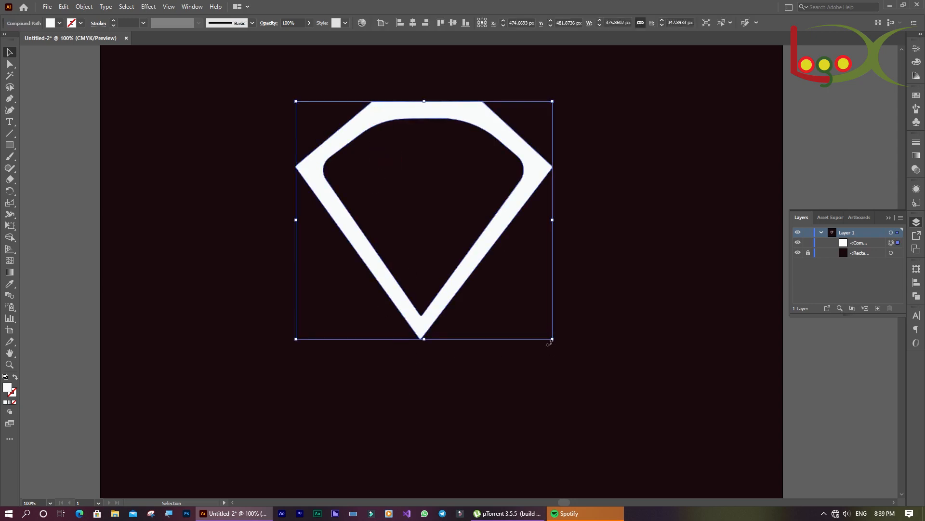
{"action": "left_click_drag", "start_coordinate": [553, 339], "coordinate": [674, 451]}
{"action": "left_click_drag", "start_coordinate": [296, 101], "coordinate": [218, 86]}
{"action": "left_click_drag", "start_coordinate": [441, 115], "coordinate": [440, 128]}
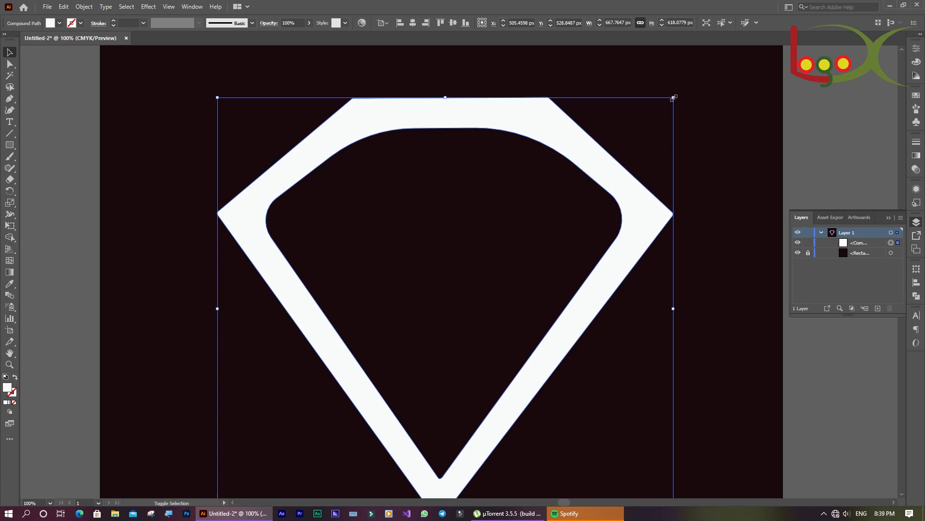
{"action": "left_click_drag", "start_coordinate": [673, 97], "coordinate": [581, 218]}
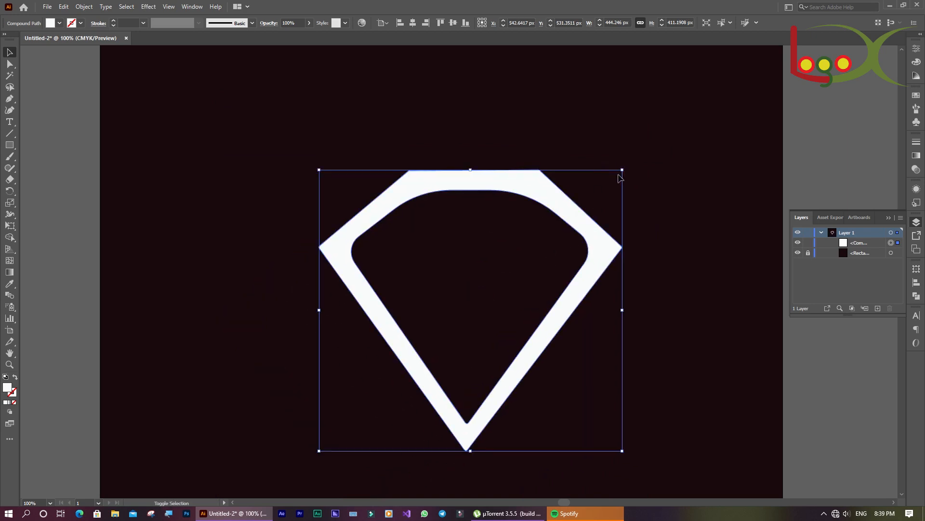
{"action": "left_click_drag", "start_coordinate": [623, 169], "coordinate": [710, 89]}
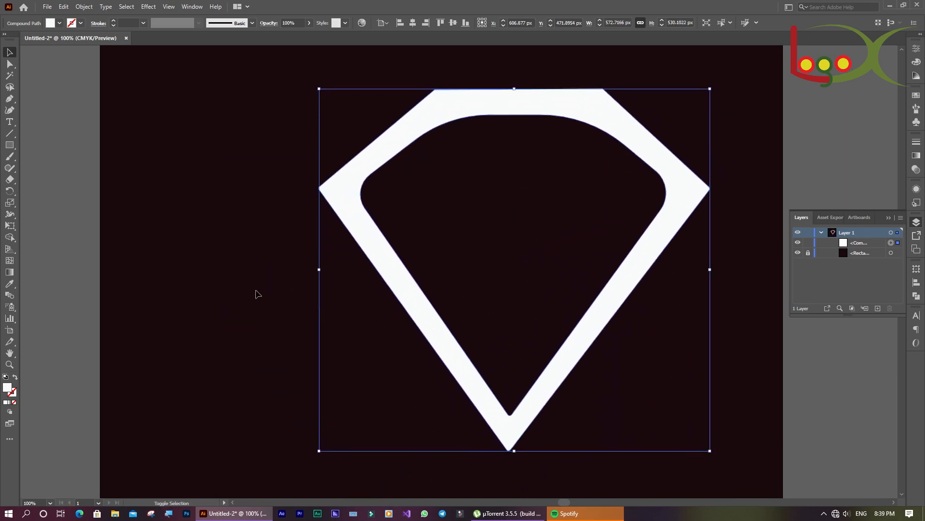
{"action": "left_click_drag", "start_coordinate": [322, 270], "coordinate": [274, 273]}
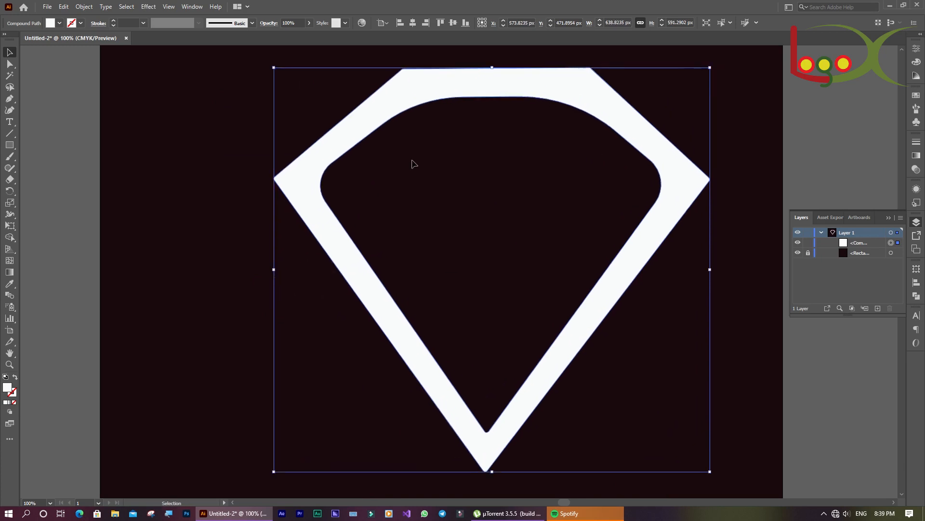
{"action": "left_click_drag", "start_coordinate": [485, 90], "coordinate": [432, 120]}
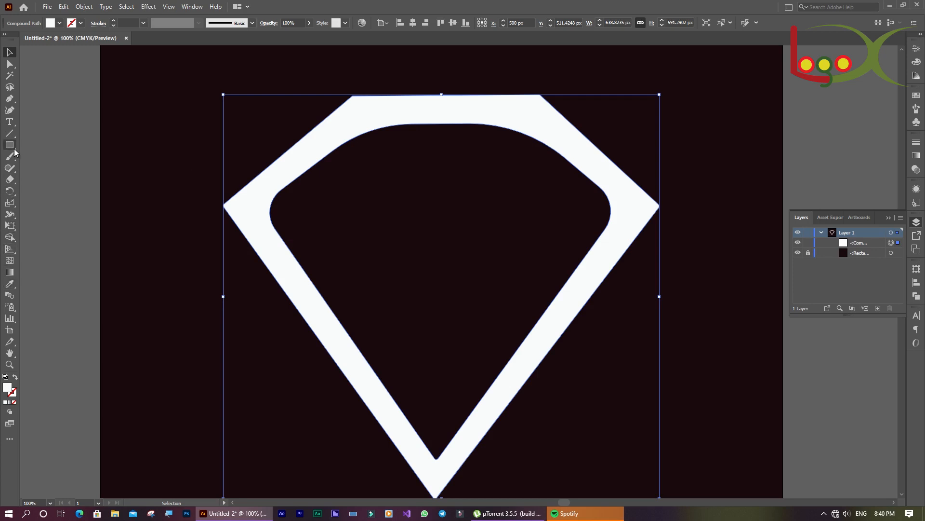
Step: Lock the gem frame and add a lowercase "t" as text inside it
{"action": "left_click_drag", "start_coordinate": [9, 124], "coordinate": [45, 123]}
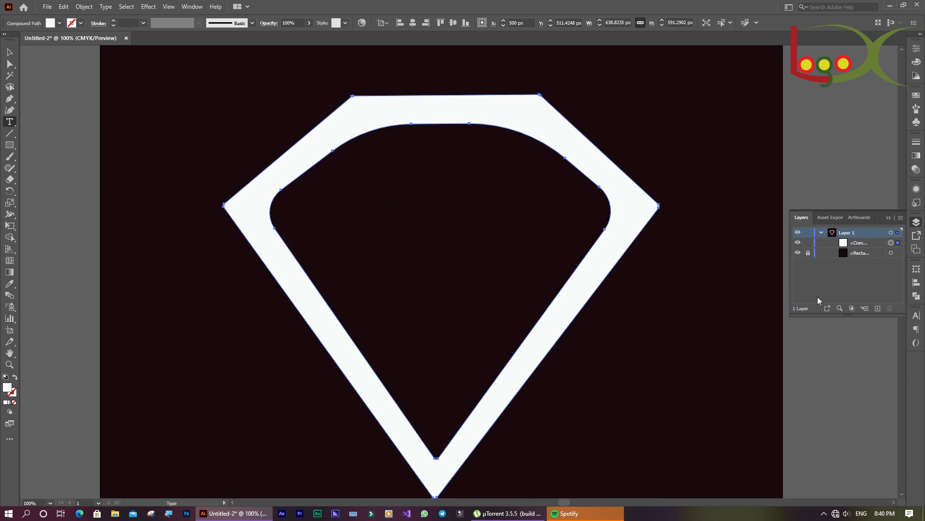
{"action": "left_click", "coordinate": [808, 244]}
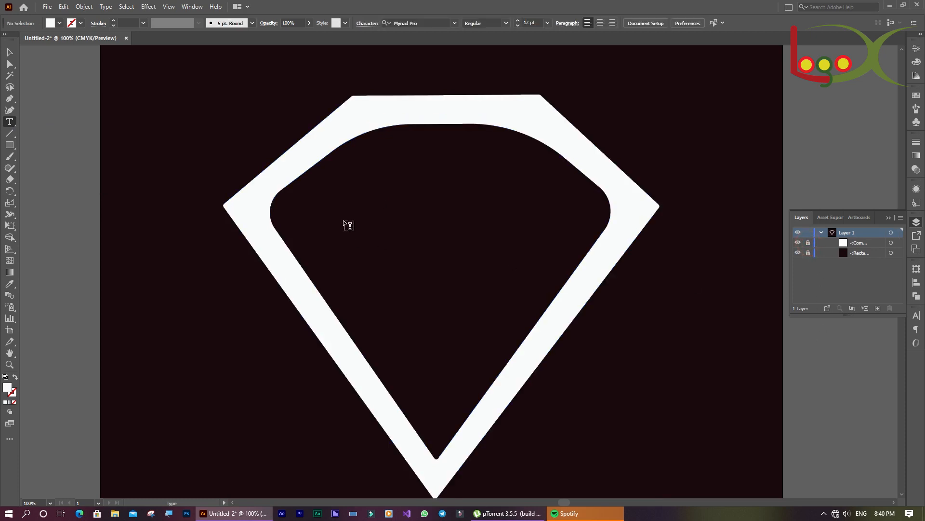
{"action": "left_click", "coordinate": [346, 222]}
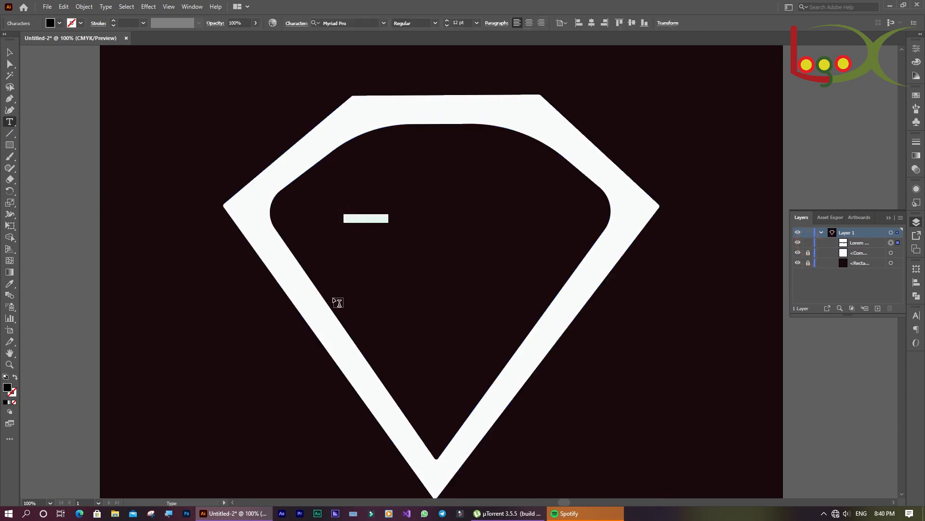
{"action": "type", "text": "t"}
Step: Set the letter's fill colour to near-white F9F2F4
{"action": "left_click", "coordinate": [344, 215]}
{"action": "double_click", "coordinate": [6, 388]}
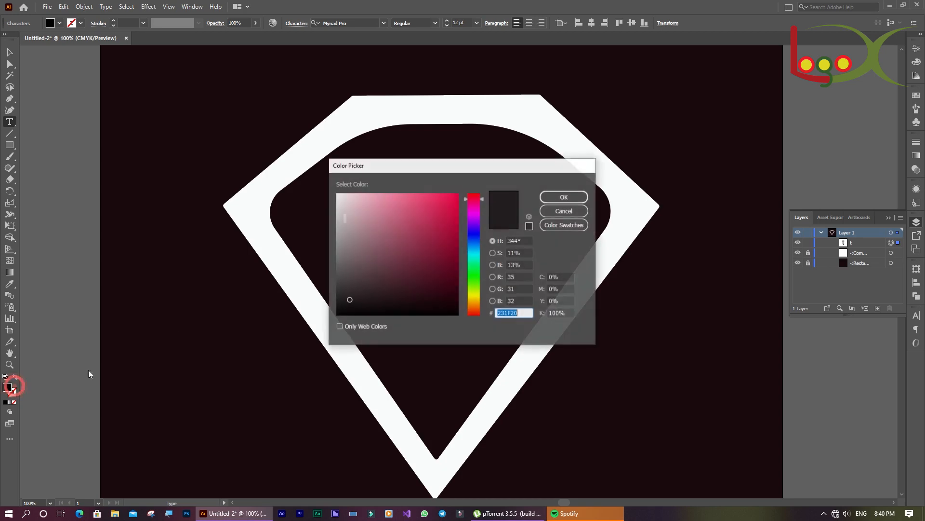
{"action": "left_click", "coordinate": [340, 195]}
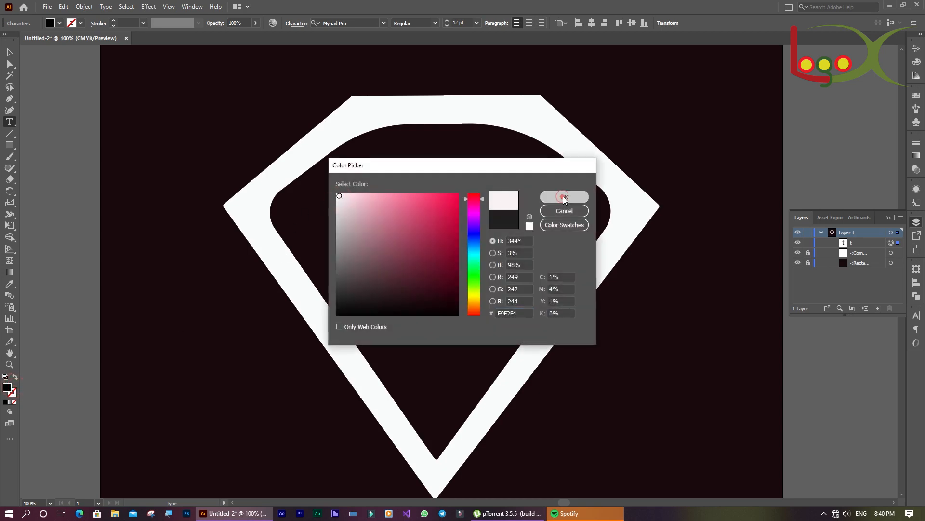
{"action": "left_click", "coordinate": [563, 196]}
{"action": "left_click", "coordinate": [11, 52]}
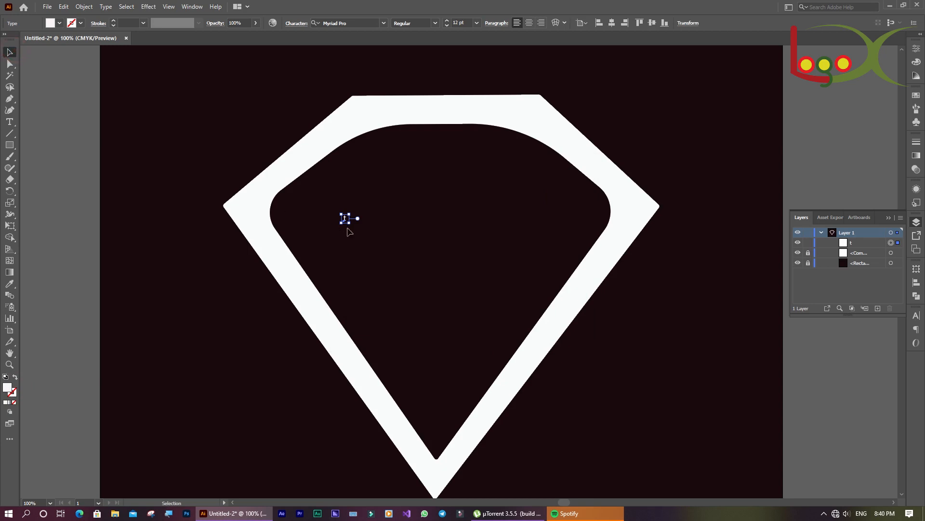
Step: Enlarge the letter to about 179 pt and replace it with a capital "T"
{"action": "left_click_drag", "start_coordinate": [346, 222], "coordinate": [420, 230]}
{"action": "left_click_drag", "start_coordinate": [348, 226], "coordinate": [403, 285]}
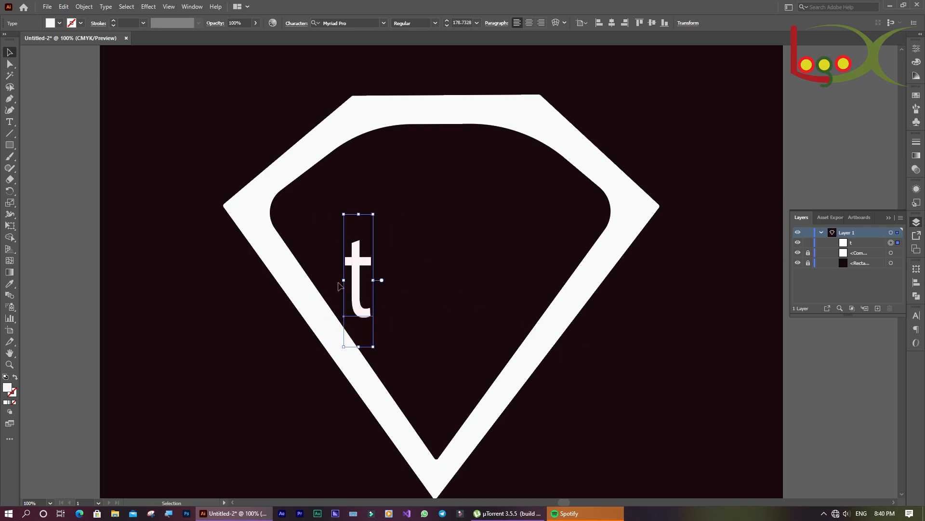
{"action": "double_click", "coordinate": [360, 272]}
{"action": "double_click", "coordinate": [359, 273]}
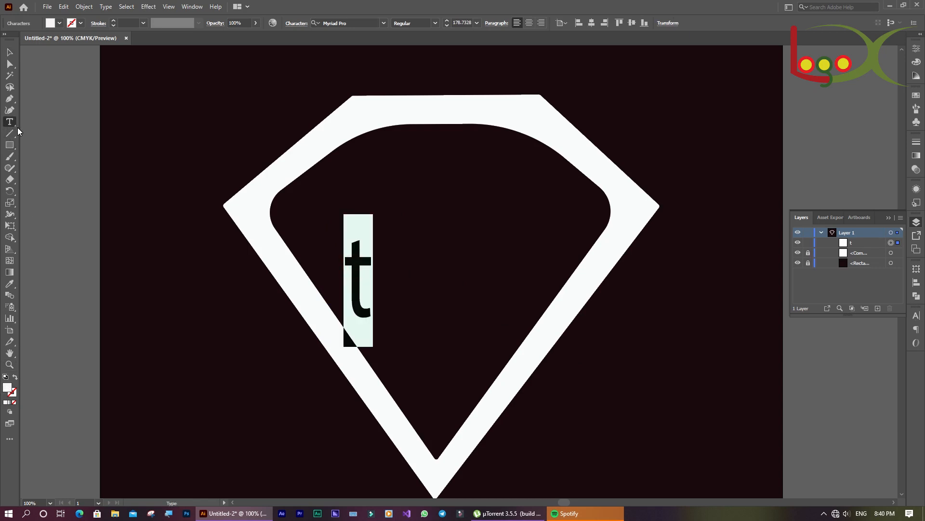
{"action": "key", "text": "BackSpace"}
{"action": "type", "text": "T"}
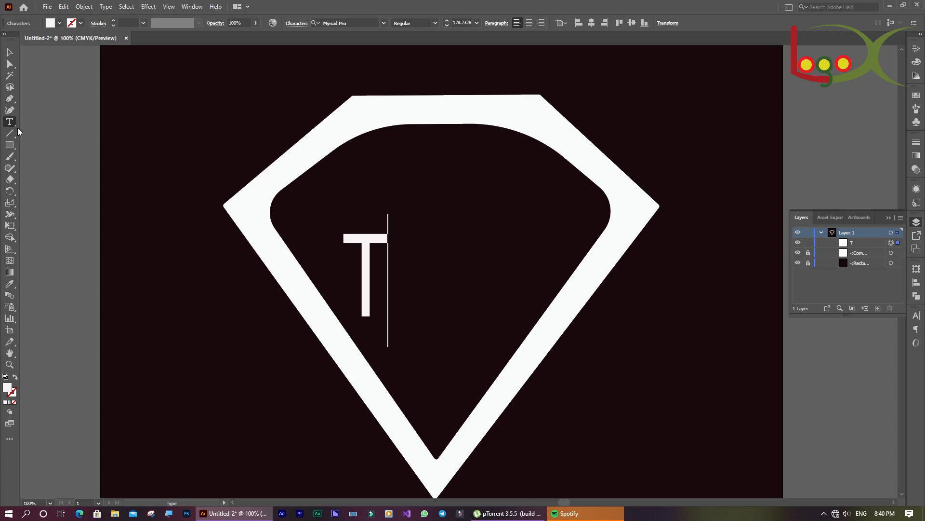
Step: Set the T's font to Colonna MT and move the letter to the middle of the gem
{"action": "double_click", "coordinate": [369, 270]}
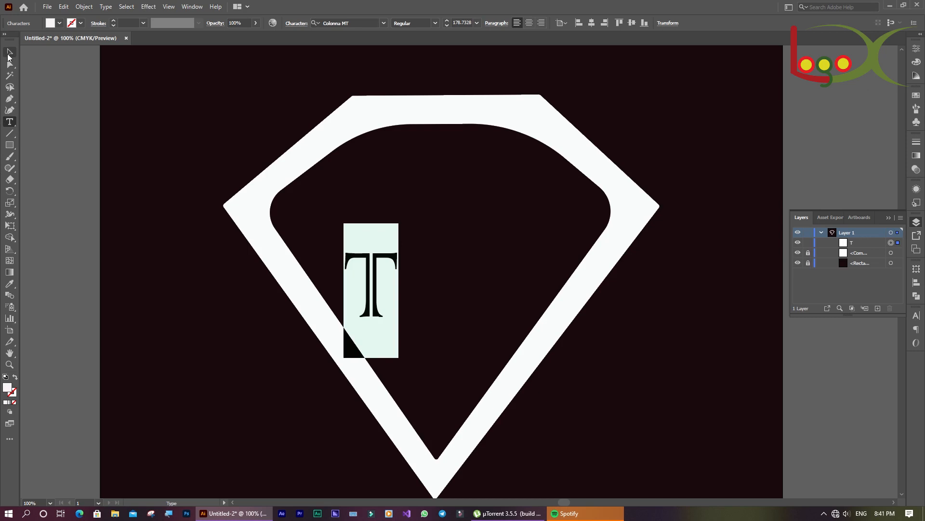
{"action": "left_click", "coordinate": [9, 53]}
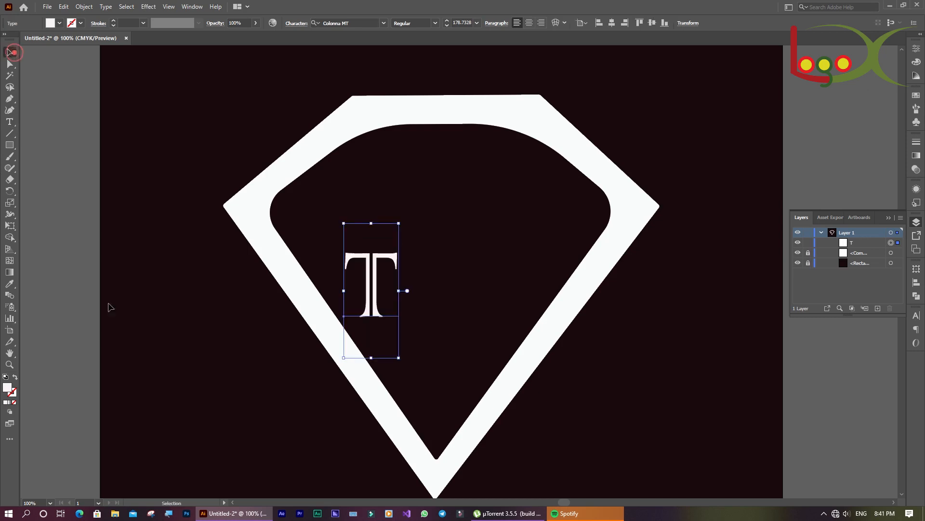
{"action": "left_click", "coordinate": [166, 386]}
{"action": "left_click_drag", "start_coordinate": [369, 292], "coordinate": [426, 293]}
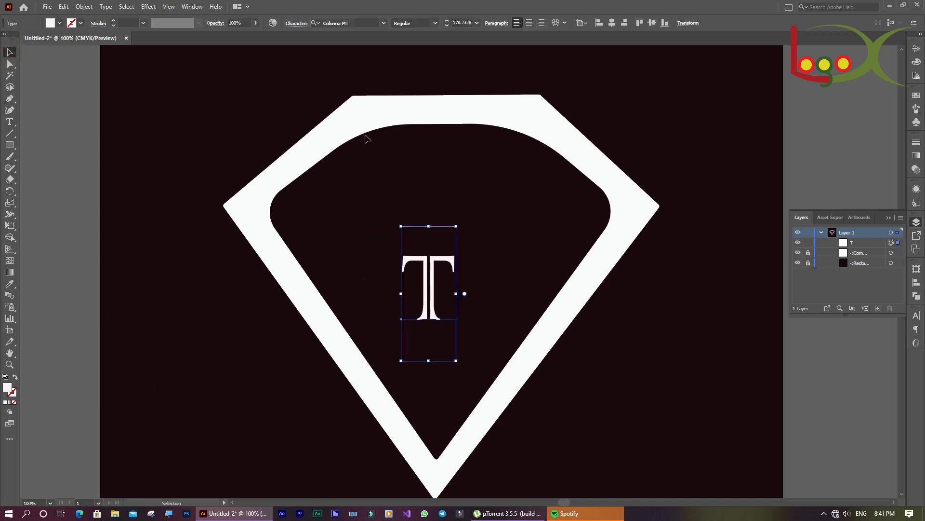
Step: Unlock the gem frame, align it and the T on their horizontal and vertical centres, and deselect both
{"action": "left_click", "coordinate": [808, 253]}
{"action": "left_click_drag", "start_coordinate": [253, 130], "coordinate": [441, 245]}
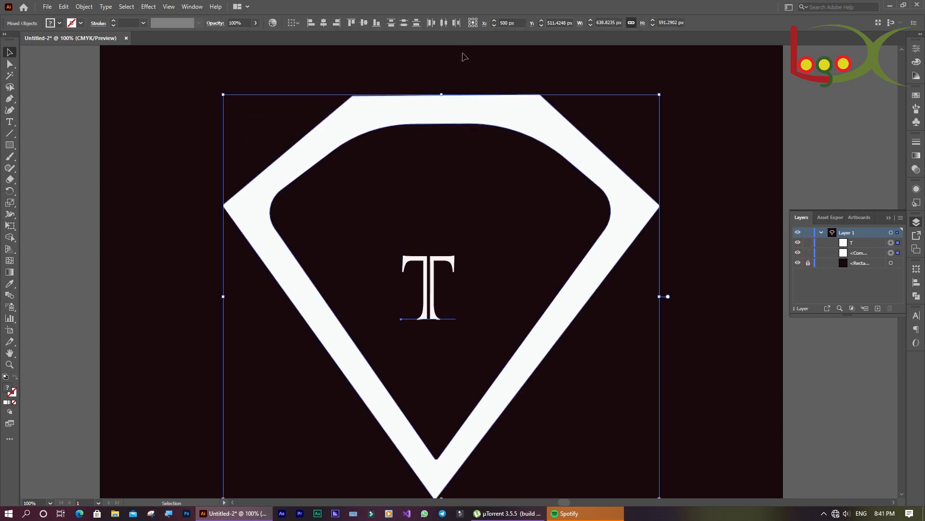
{"action": "left_click", "coordinate": [323, 23]}
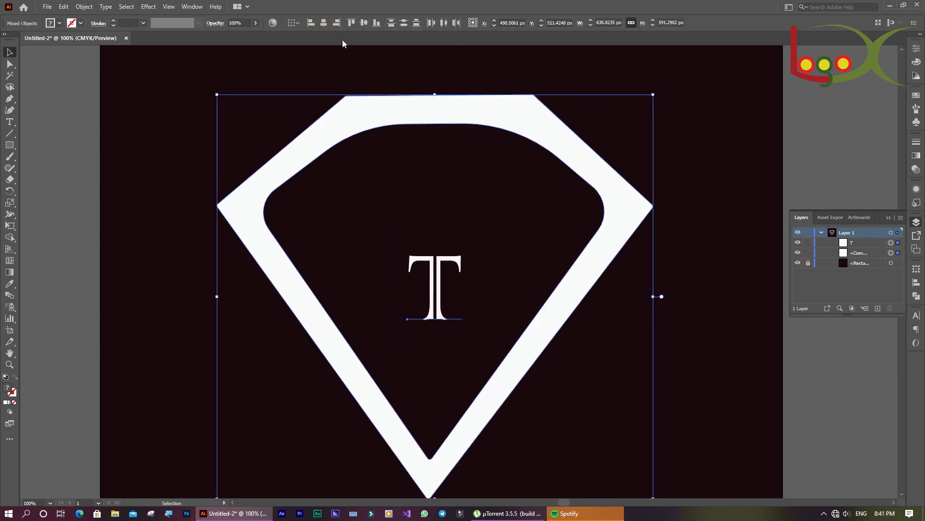
{"action": "left_click", "coordinate": [364, 24]}
{"action": "left_click", "coordinate": [133, 211]}
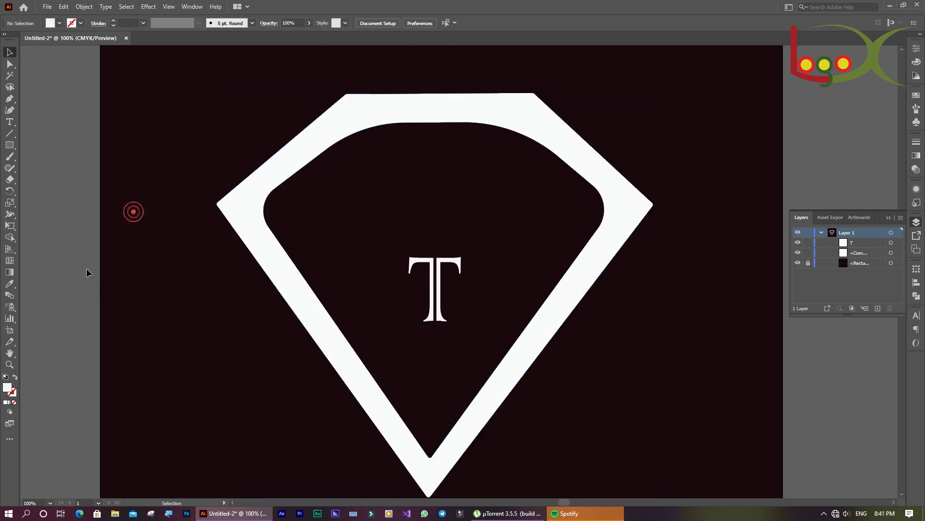
Step: Fill the two-part T inside the gem with gold D3B41C and deselect it
{"action": "left_click", "coordinate": [439, 284]}
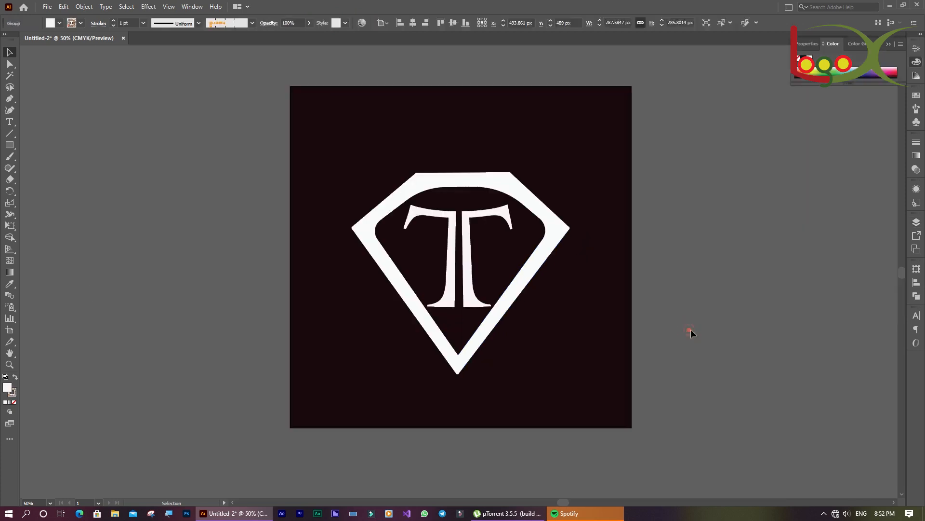
{"action": "left_click", "coordinate": [689, 330]}
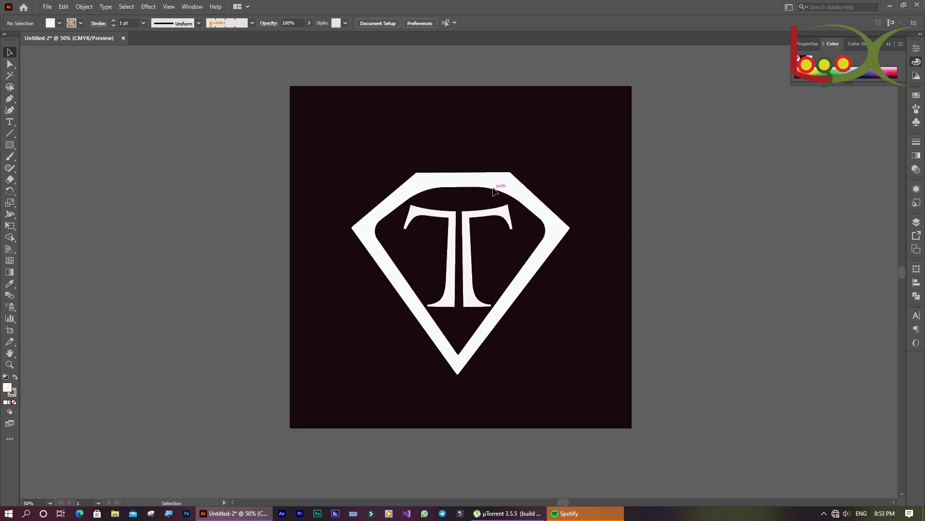
{"action": "left_click", "coordinate": [446, 249]}
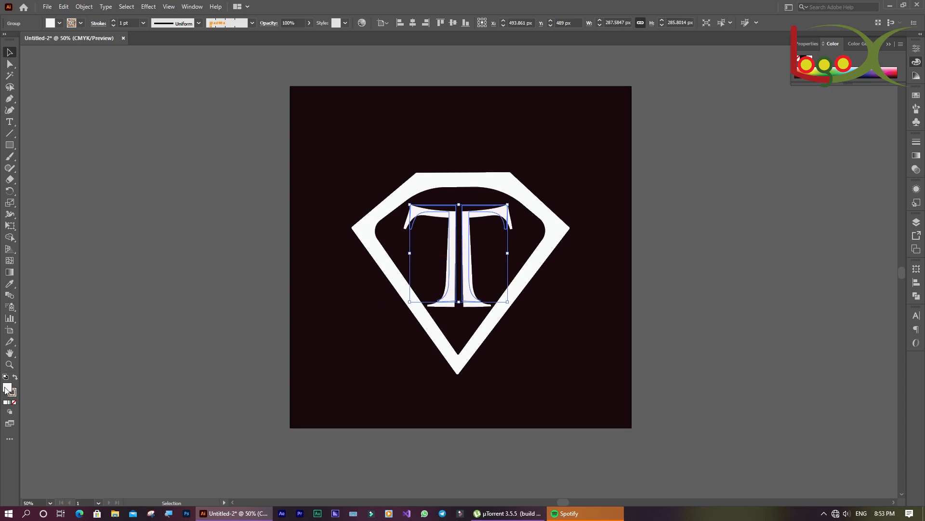
{"action": "double_click", "coordinate": [7, 387]}
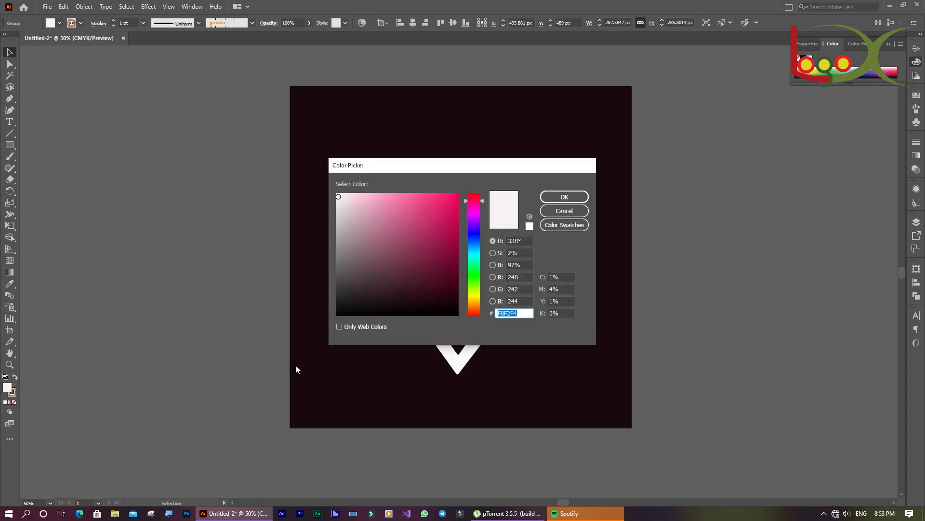
{"action": "left_click", "coordinate": [472, 291]}
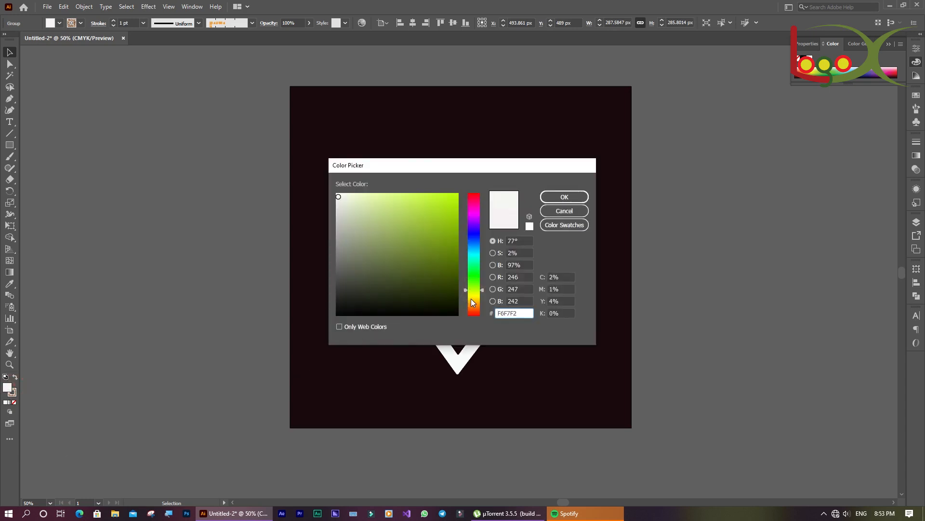
{"action": "left_click", "coordinate": [472, 299]}
{"action": "left_click", "coordinate": [443, 214]}
{"action": "left_click_drag", "start_coordinate": [443, 214], "coordinate": [443, 212]}
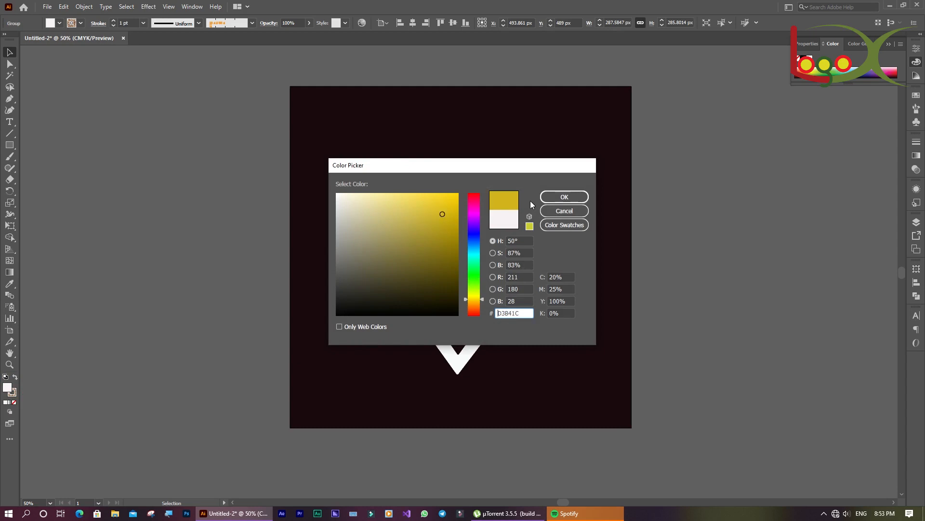
{"action": "left_click", "coordinate": [543, 197]}
{"action": "left_click", "coordinate": [342, 299]}
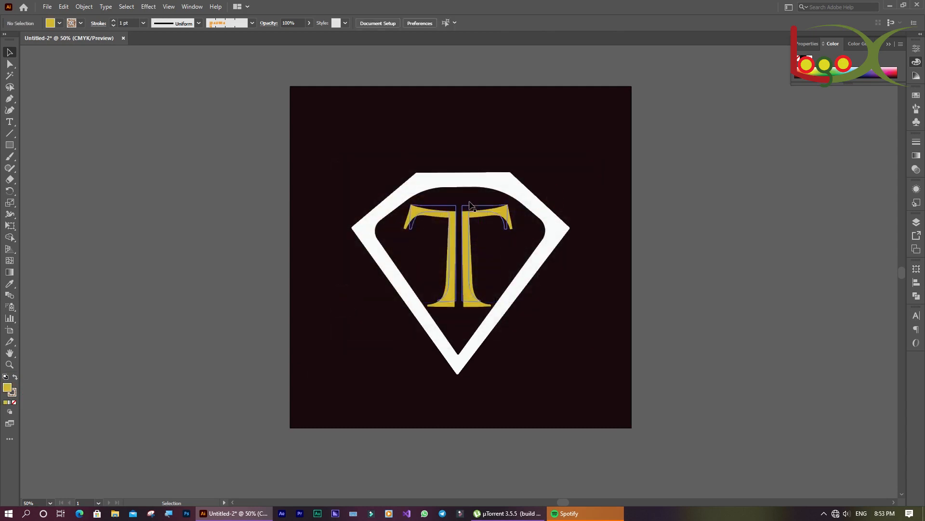
{"action": "left_click", "coordinate": [445, 306]}
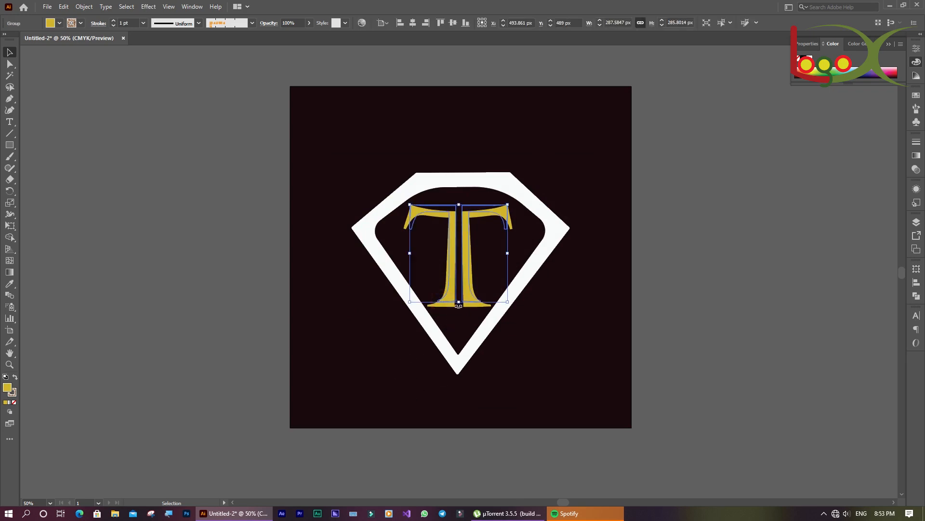
{"action": "left_click", "coordinate": [161, 273]}
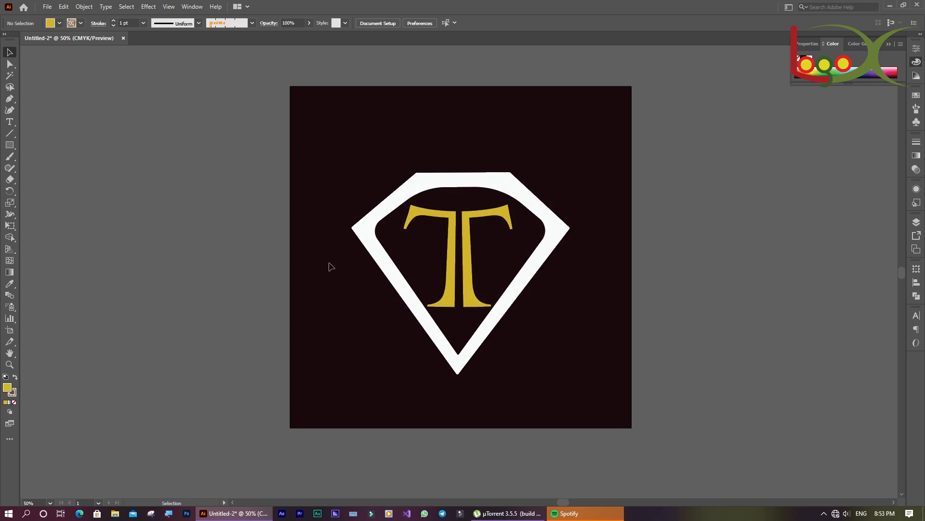
Step: Set the gold T's brush stroke weight to 2 pt and deselect it
{"action": "left_click", "coordinate": [448, 269]}
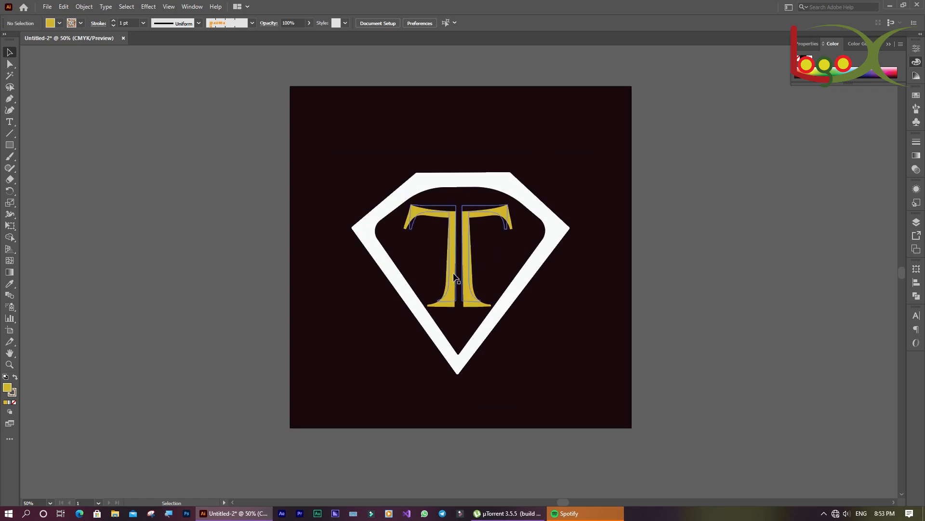
{"action": "left_click", "coordinate": [143, 23]}
{"action": "left_click", "coordinate": [154, 70]}
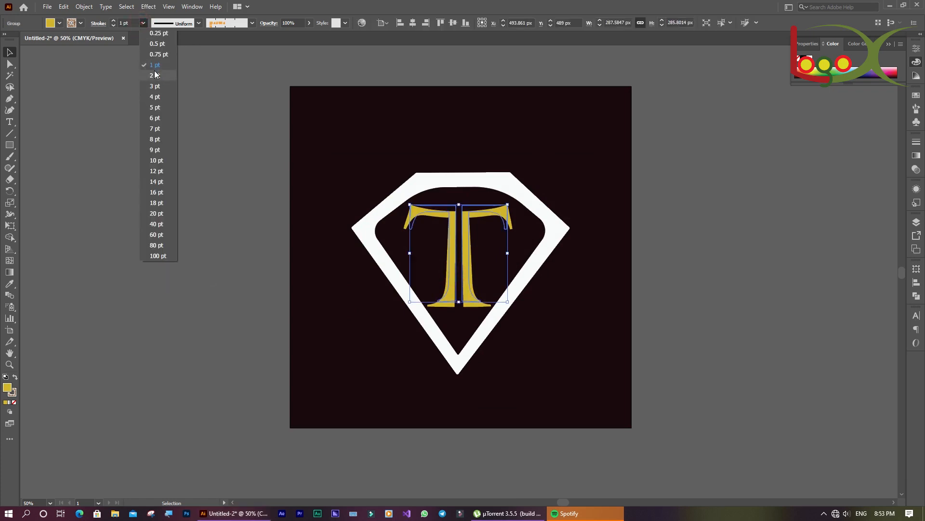
{"action": "left_click", "coordinate": [184, 221]}
{"action": "left_click", "coordinate": [452, 292]}
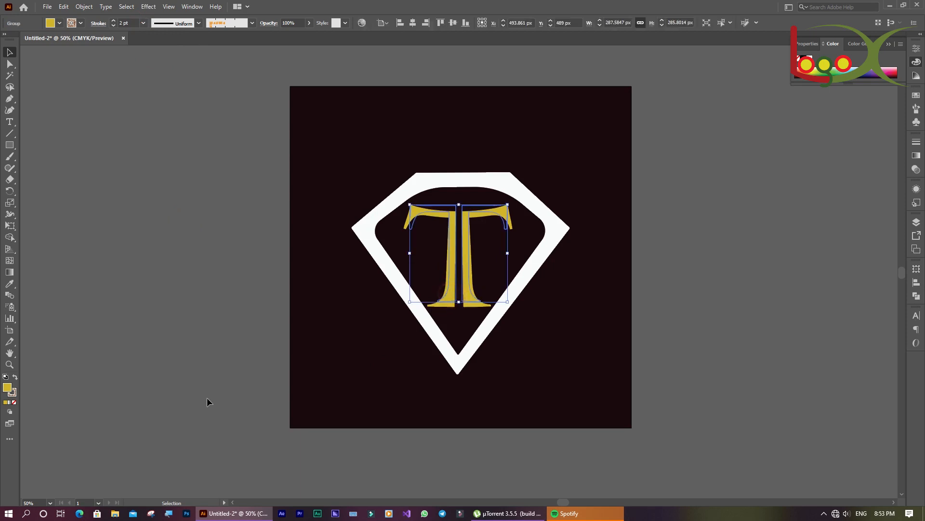
{"action": "left_click", "coordinate": [207, 399]}
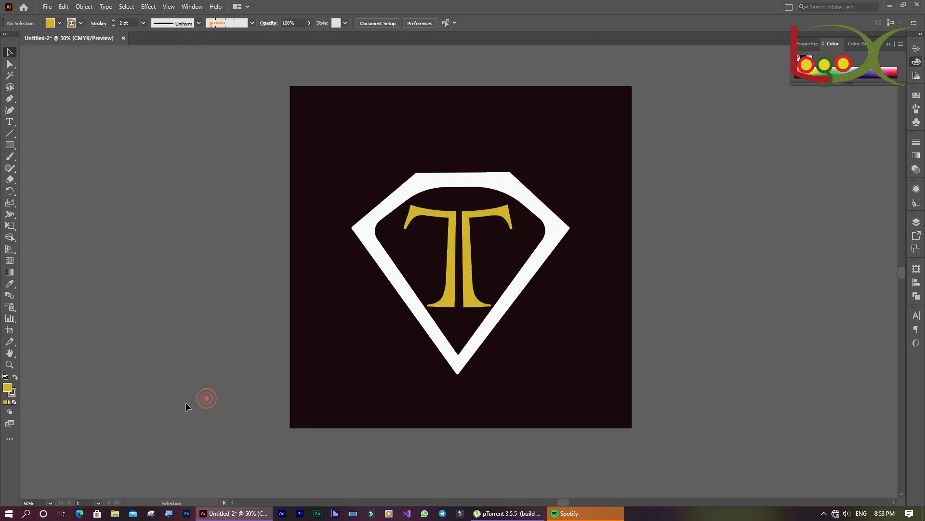
{"action": "left_click", "coordinate": [14, 402]}
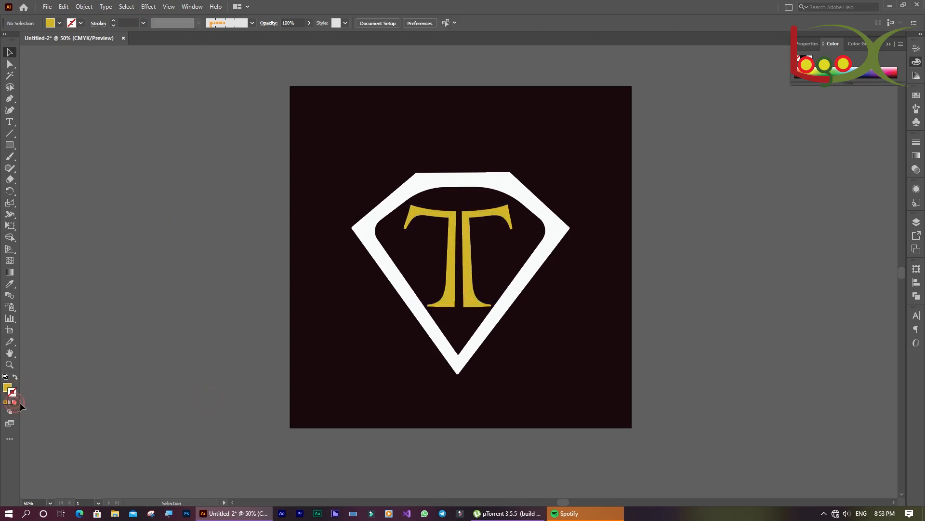
{"action": "left_click", "coordinate": [140, 376]}
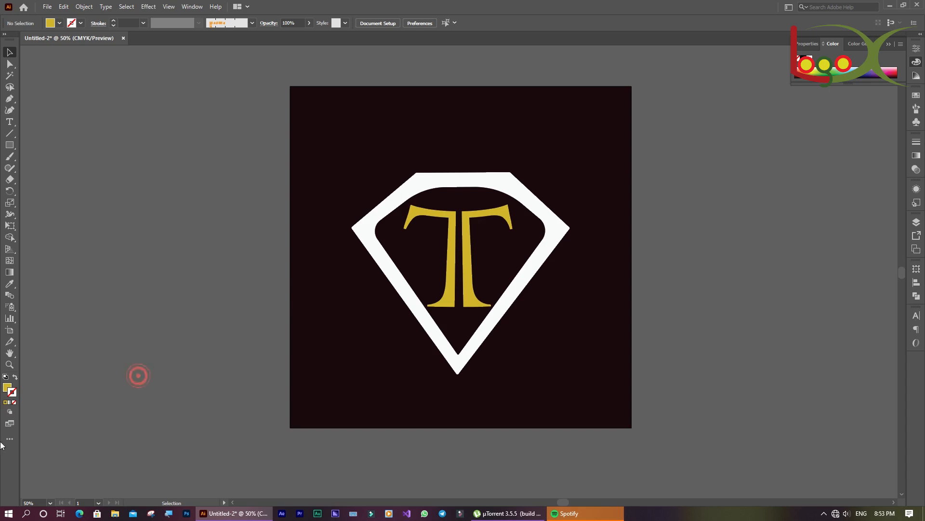
Step: Unlock the white gem frame's compound path in the layer list and select the frame
{"action": "left_click", "coordinate": [469, 182]}
{"action": "left_click", "coordinate": [916, 222]}
{"action": "left_click", "coordinate": [809, 263]}
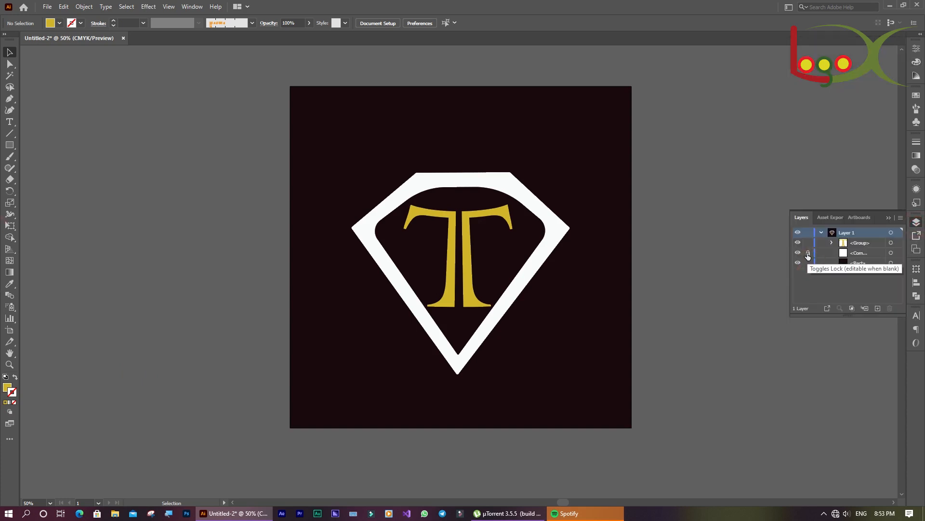
{"action": "left_click", "coordinate": [808, 264]}
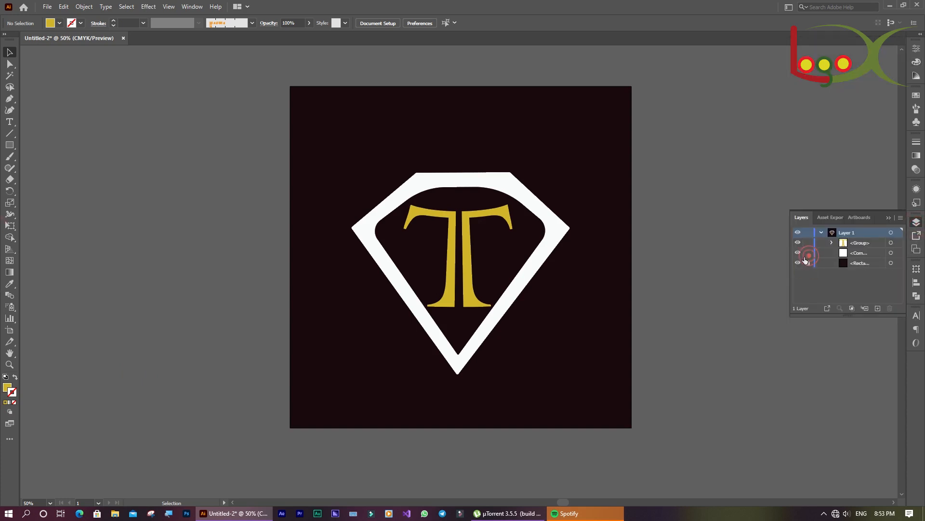
{"action": "left_click", "coordinate": [506, 186]}
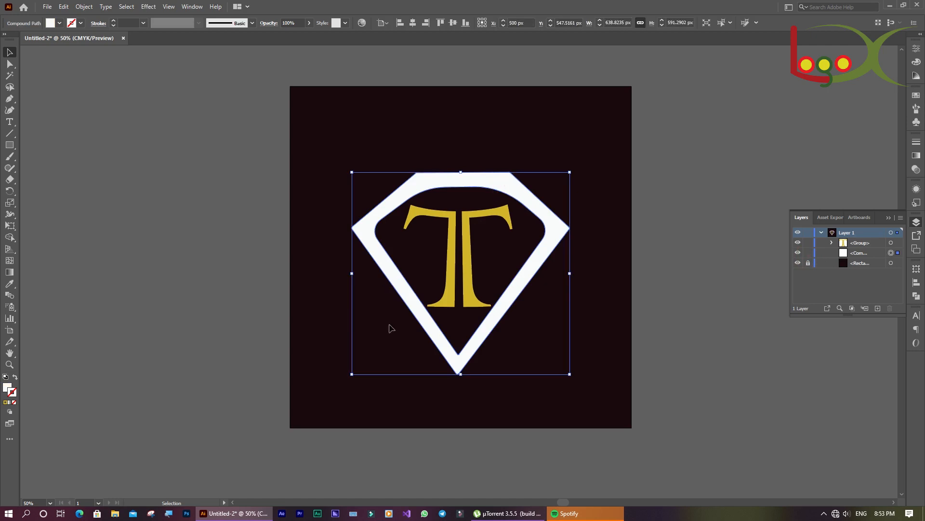
Step: Select the gem frame and the T together and nudge both up to about Y 480.5 px
{"action": "left_click_drag", "start_coordinate": [385, 305], "coordinate": [534, 326]}
{"action": "left_click_drag", "start_coordinate": [379, 277], "coordinate": [588, 380]}
{"action": "key", "text": "Up"}
{"action": "key", "text": "Up"}
{"action": "key", "text": "Up"}
{"action": "key", "text": "Up"}
{"action": "key", "text": "Up"}
{"action": "key", "text": "Up"}
{"action": "key", "text": "Up"}
{"action": "key", "text": "Up"}
{"action": "key", "text": "Up"}
{"action": "key", "text": "Up"}
{"action": "key", "text": "Up"}
{"action": "key", "text": "Up"}
{"action": "key", "text": "Up"}
{"action": "key", "text": "Up"}
{"action": "key", "text": "Up"}
{"action": "key", "text": "Up"}
{"action": "key", "text": "Up"}
{"action": "key", "text": "Up"}
{"action": "key", "text": "Up"}
{"action": "key", "text": "Up"}
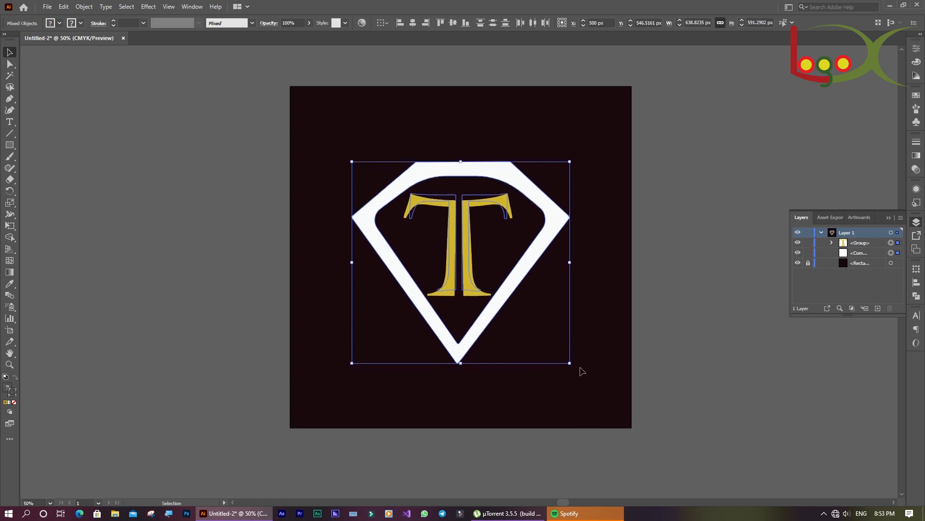
{"action": "key", "text": "Up"}
{"action": "key", "text": "Up"}
{"action": "key", "text": "Up"}
{"action": "key", "text": "Up"}
{"action": "key", "text": "Up"}
{"action": "key", "text": "Up"}
{"action": "key", "text": "Up"}
{"action": "key", "text": "Up"}
{"action": "key", "text": "Up"}
{"action": "key", "text": "Up"}
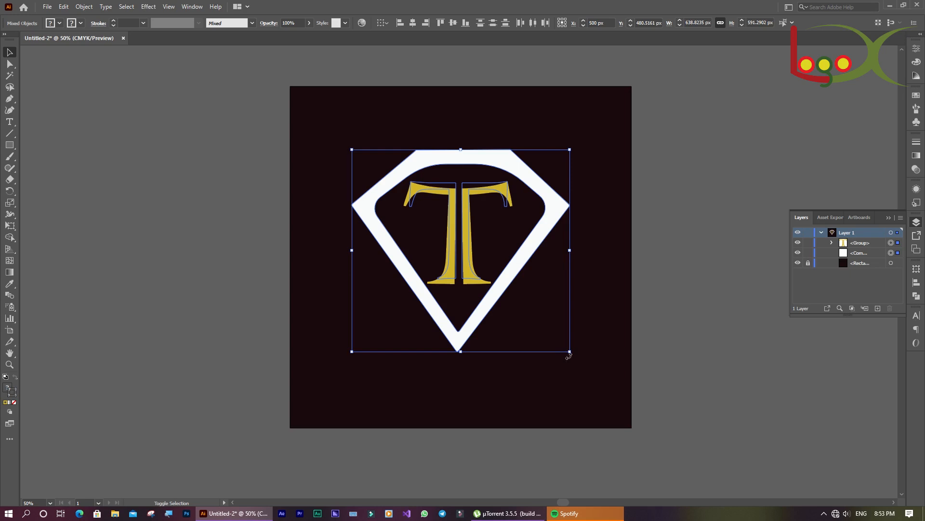
Step: Scale the gem frame and T down together to about 511 × 473 px, keeping the T's position within the frame
{"action": "left_click_drag", "start_coordinate": [570, 354], "coordinate": [527, 312]}
{"action": "left_click", "coordinate": [173, 302]}
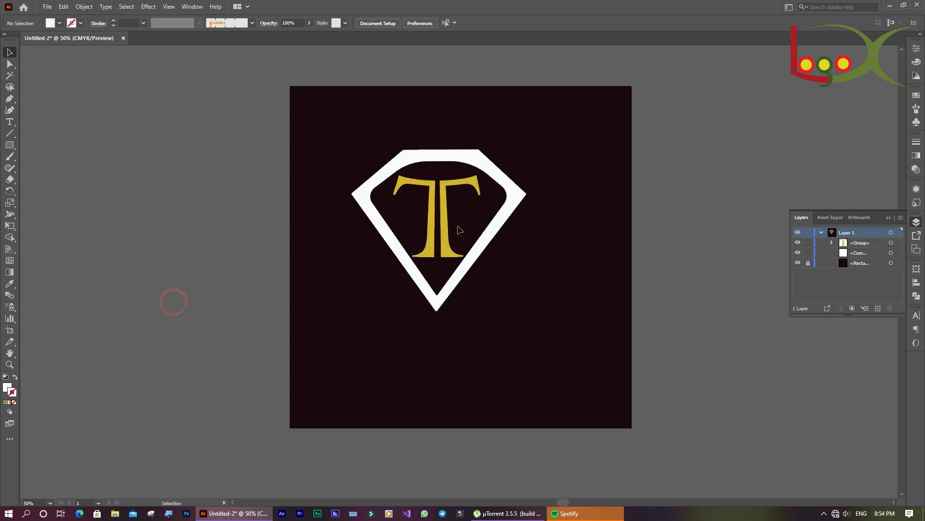
{"action": "left_click_drag", "start_coordinate": [445, 224], "coordinate": [464, 220]}
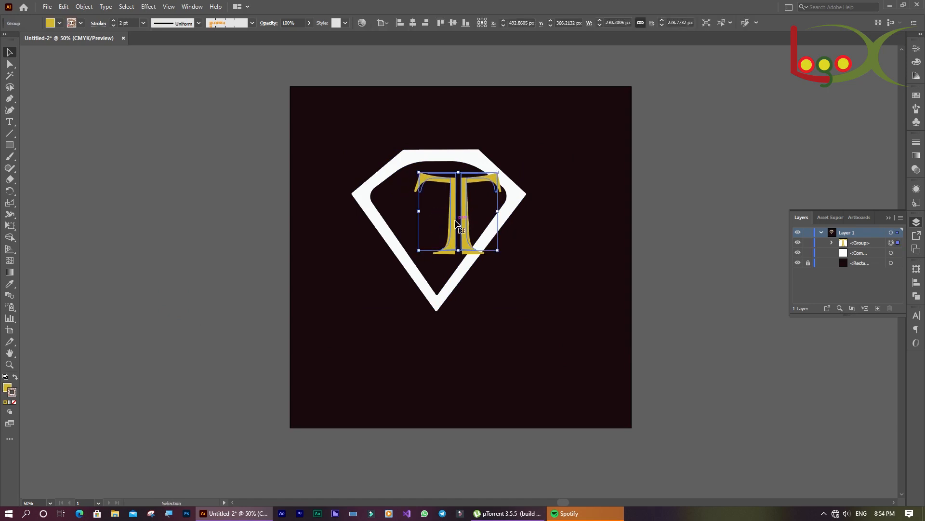
{"action": "key", "text": "ctrl+z"}
Step: Group the gem frame with the T and deselect the group
{"action": "left_click_drag", "start_coordinate": [372, 136], "coordinate": [484, 251]}
{"action": "right_click", "coordinate": [442, 256]}
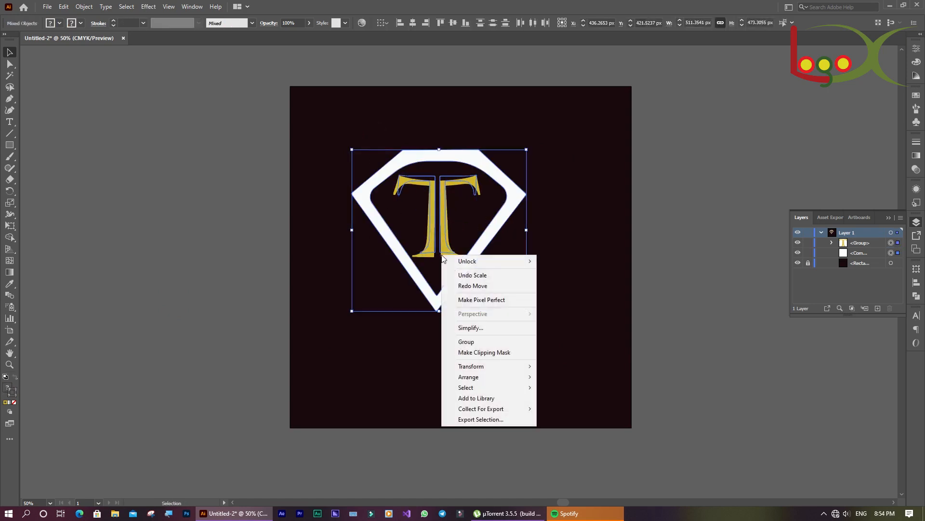
{"action": "left_click", "coordinate": [466, 342]}
{"action": "left_click", "coordinate": [712, 266]}
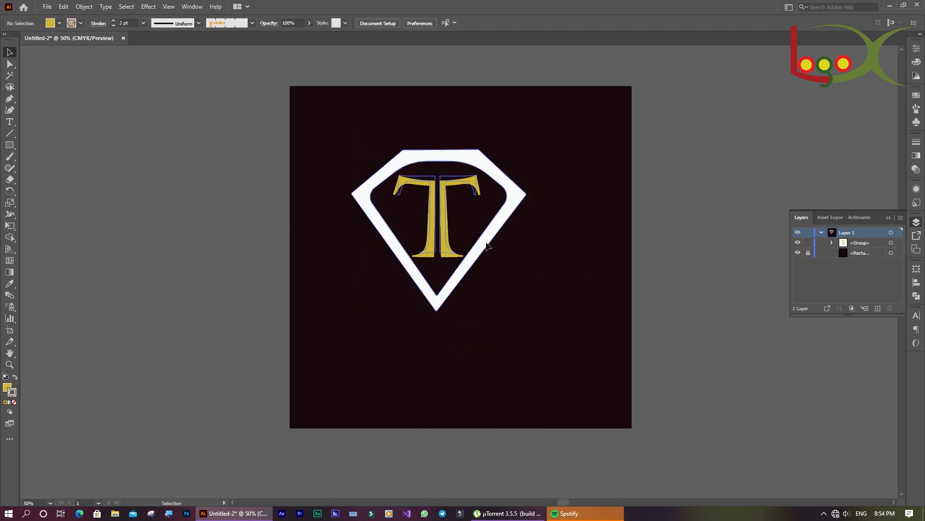
Step: Centre the grouped logo horizontally at X 500 px, shift it slightly up and deselect it
{"action": "left_click_drag", "start_coordinate": [488, 246], "coordinate": [510, 254]}
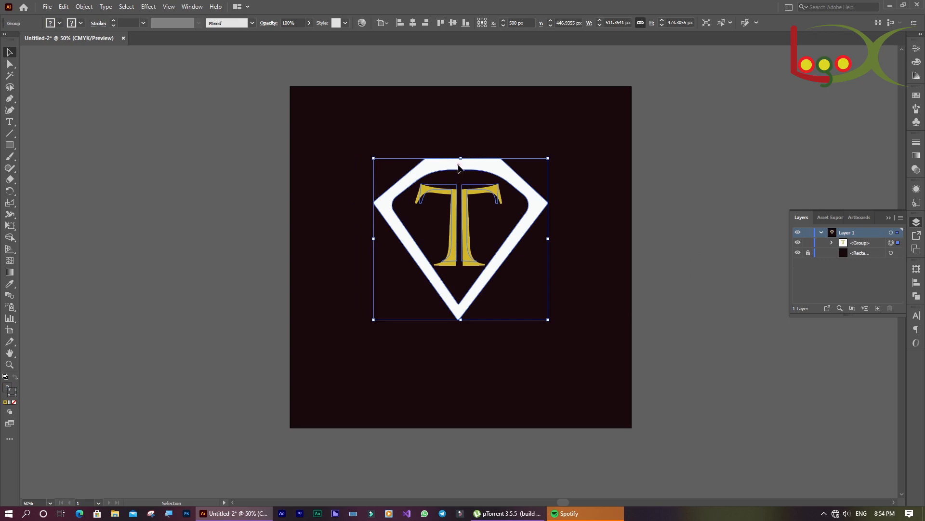
{"action": "left_click_drag", "start_coordinate": [457, 173], "coordinate": [457, 165]}
{"action": "left_click", "coordinate": [212, 261]}
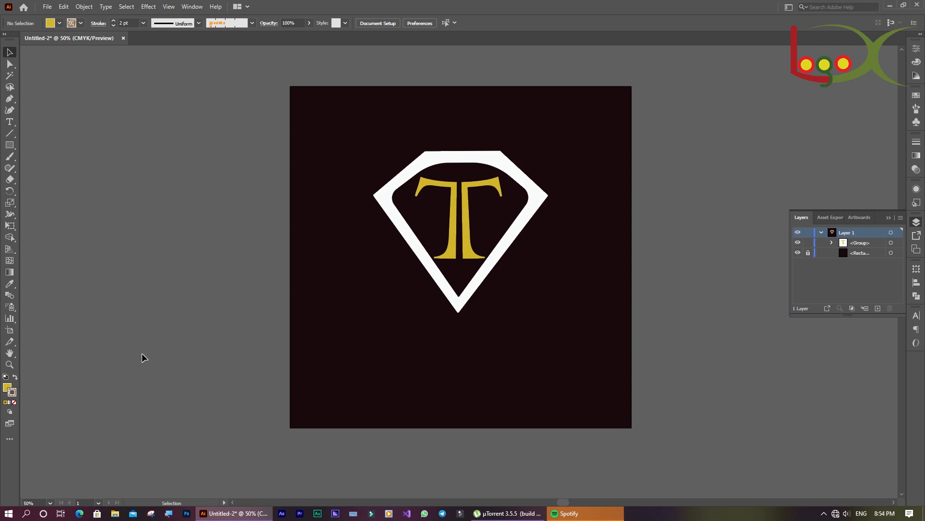
Step: Scale the grouped logo down to about 444 × 411 px and deselect it
{"action": "left_click", "coordinate": [443, 294]}
{"action": "left_click_drag", "start_coordinate": [548, 151], "coordinate": [527, 181]}
{"action": "left_click", "coordinate": [509, 381]}
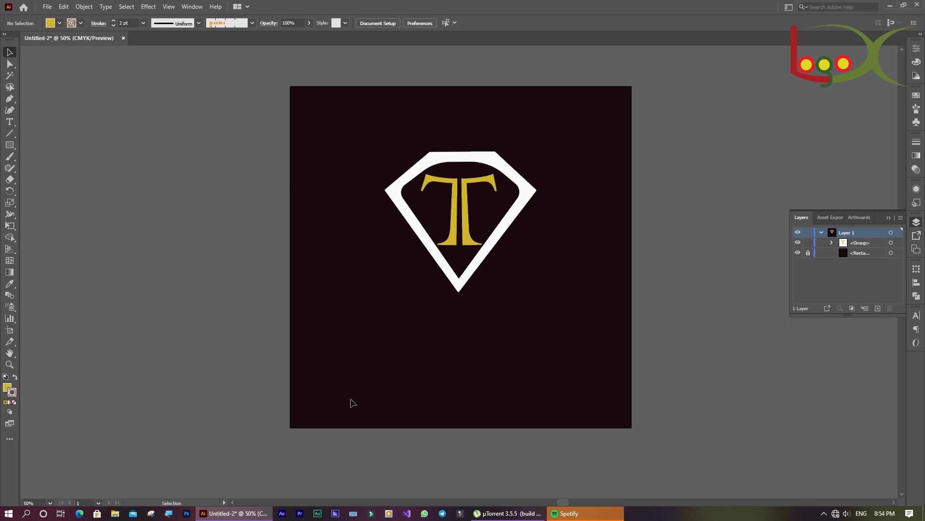
{"action": "left_click", "coordinate": [14, 401]}
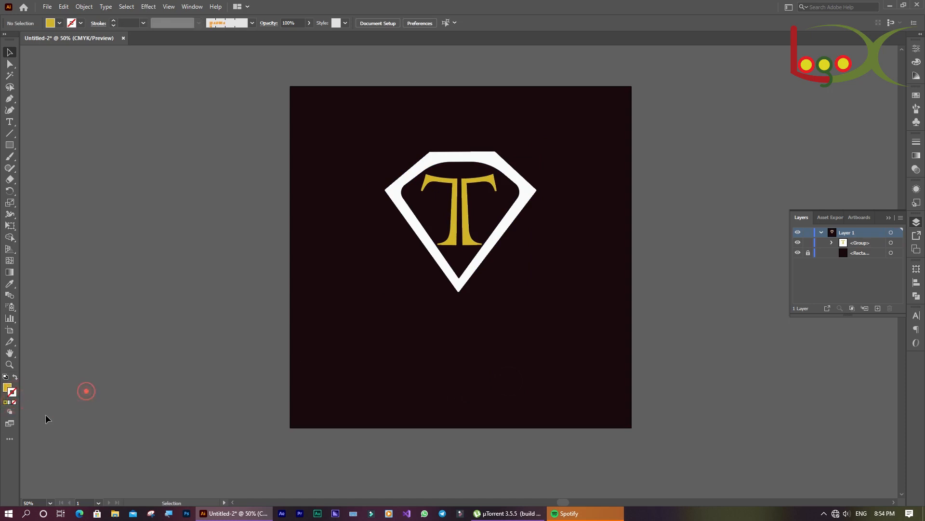
{"action": "left_click", "coordinate": [449, 239]}
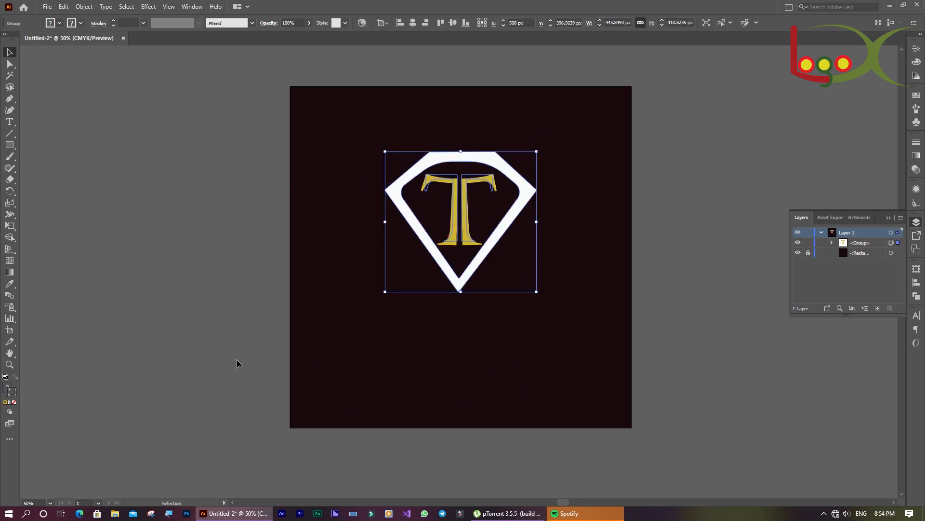
{"action": "left_click", "coordinate": [221, 357]}
{"action": "double_click", "coordinate": [442, 271]}
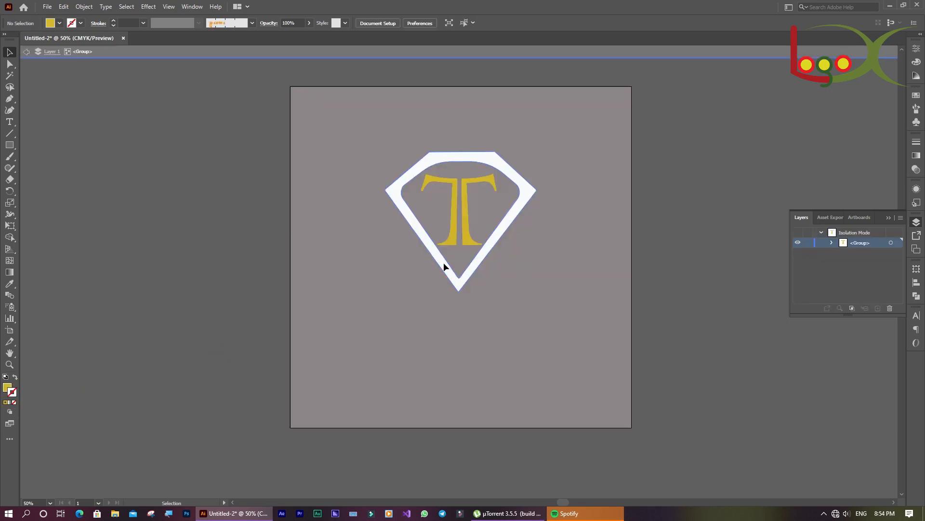
{"action": "left_click", "coordinate": [444, 264]}
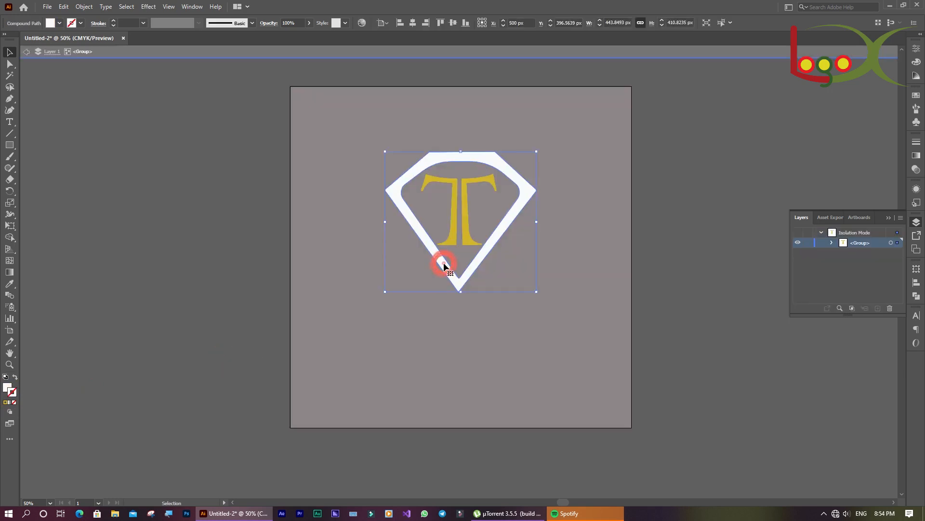
{"action": "left_click", "coordinate": [26, 52]}
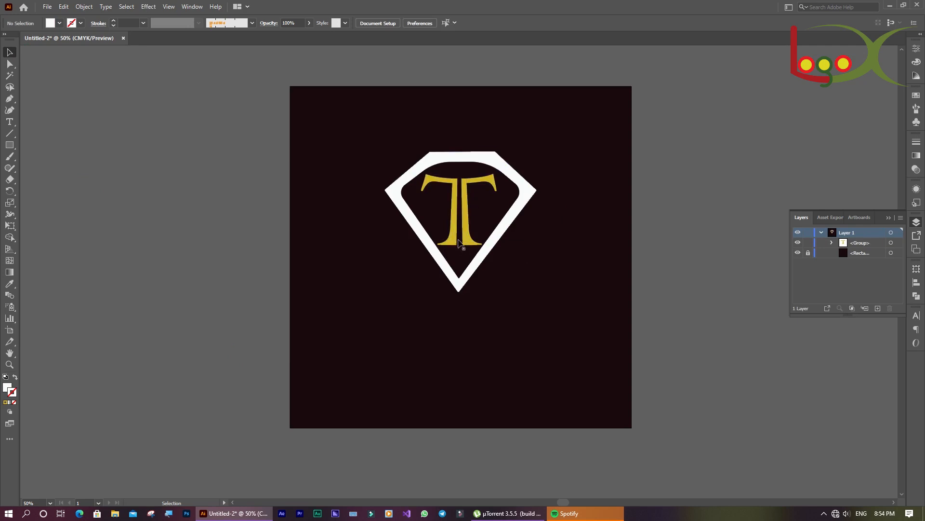
Step: Move the grouped logo slightly down and right to about X 511 px, Y 426 px, and deselect it
{"action": "mouse_move", "coordinate": [460, 234]}
{"action": "left_mouse_down"}
{"action": "mouse_move", "coordinate": [333, 246]}
{"action": "mouse_move", "coordinate": [160, 242]}
{"action": "mouse_move", "coordinate": [335, 306]}
{"action": "mouse_move", "coordinate": [487, 251]}
{"action": "mouse_move", "coordinate": [454, 226]}
{"action": "mouse_move", "coordinate": [470, 244]}
{"action": "left_mouse_up"}
{"action": "left_click", "coordinate": [117, 380]}
{"action": "left_click", "coordinate": [342, 300]}
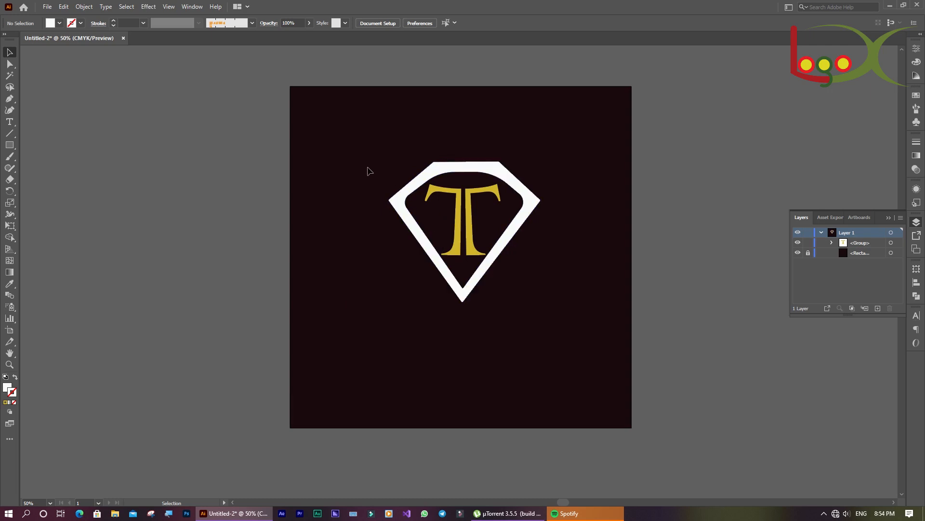
Step: Unlock the near-black background rectangle and select it together with the grouped logo
{"action": "left_click_drag", "start_coordinate": [368, 166], "coordinate": [539, 313]}
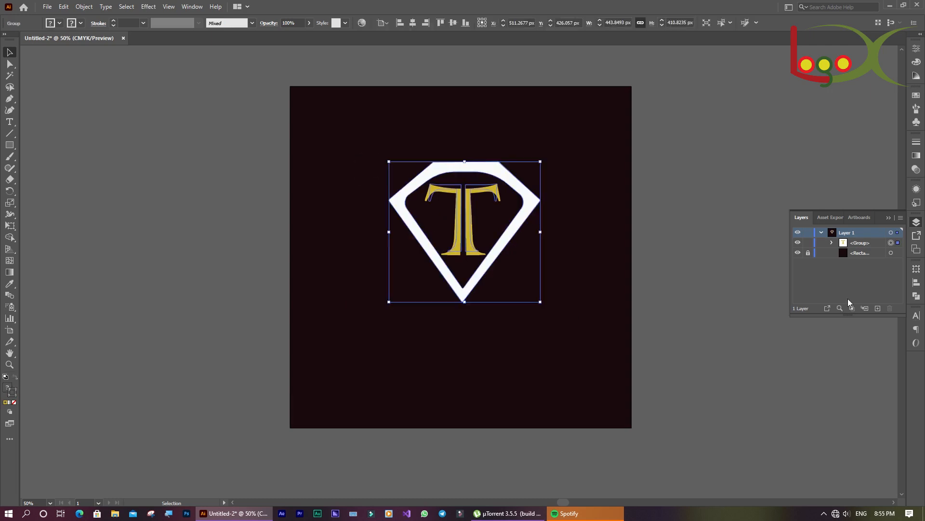
{"action": "left_click", "coordinate": [807, 251]}
{"action": "left_click", "coordinate": [677, 301]}
{"action": "left_click_drag", "start_coordinate": [375, 169], "coordinate": [512, 286]}
{"action": "key", "text": "ctrl+z"}
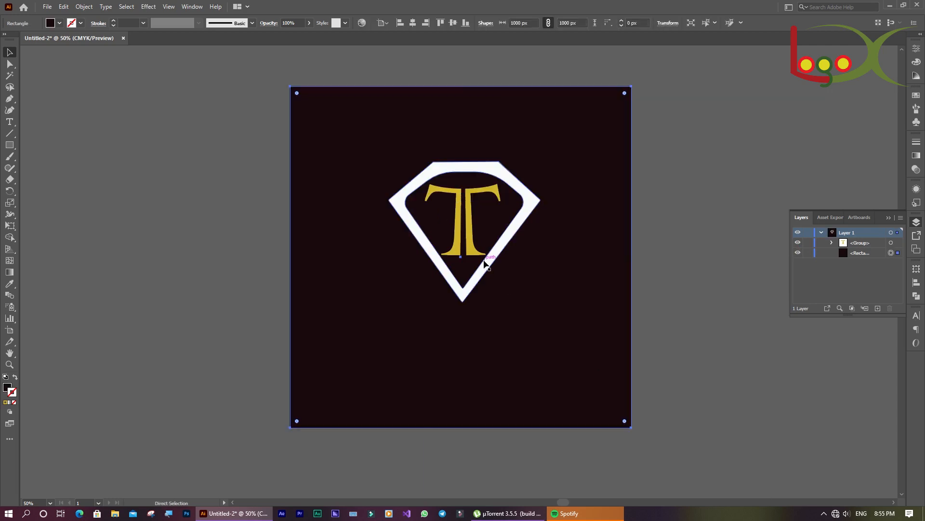
{"action": "left_click", "coordinate": [372, 146]}
{"action": "left_click_drag", "start_coordinate": [227, 57], "coordinate": [593, 364]}
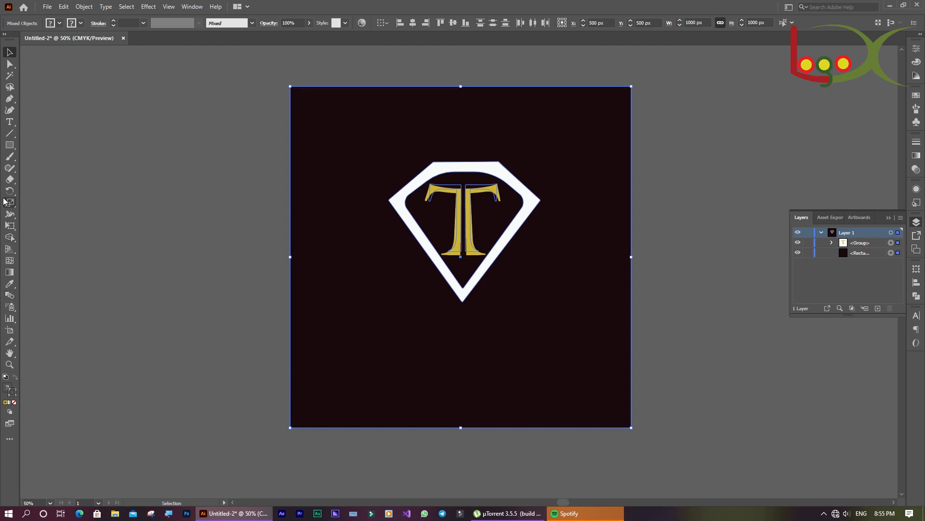
Step: Try Shape Builder on the dark area inside the gem and the T's left half, and undo the change to the T
{"action": "left_click", "coordinate": [9, 237]}
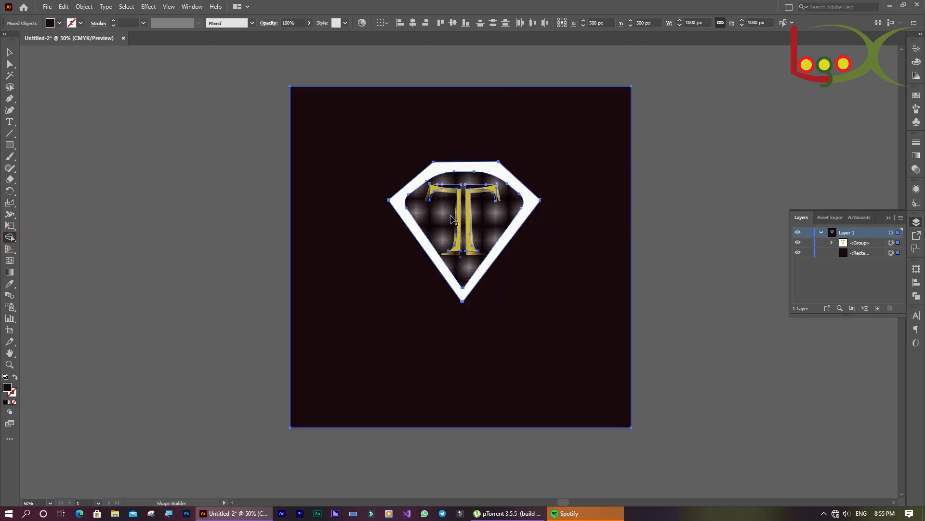
{"action": "left_click", "coordinate": [438, 213]}
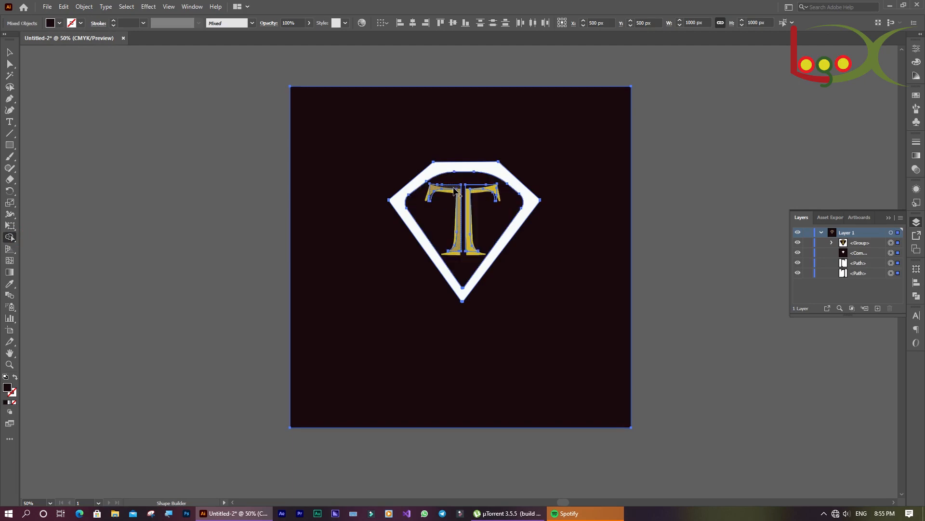
{"action": "left_click", "coordinate": [453, 190]}
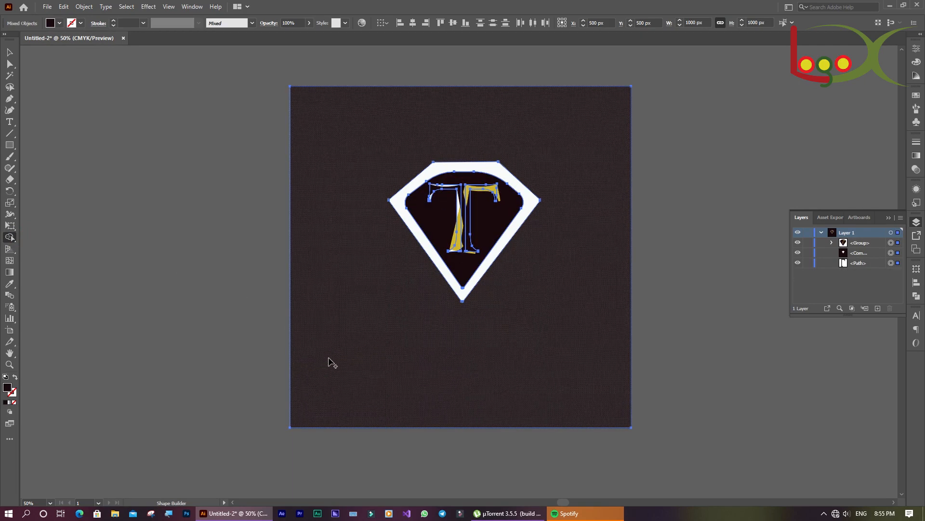
{"action": "key", "text": "ctrl+z"}
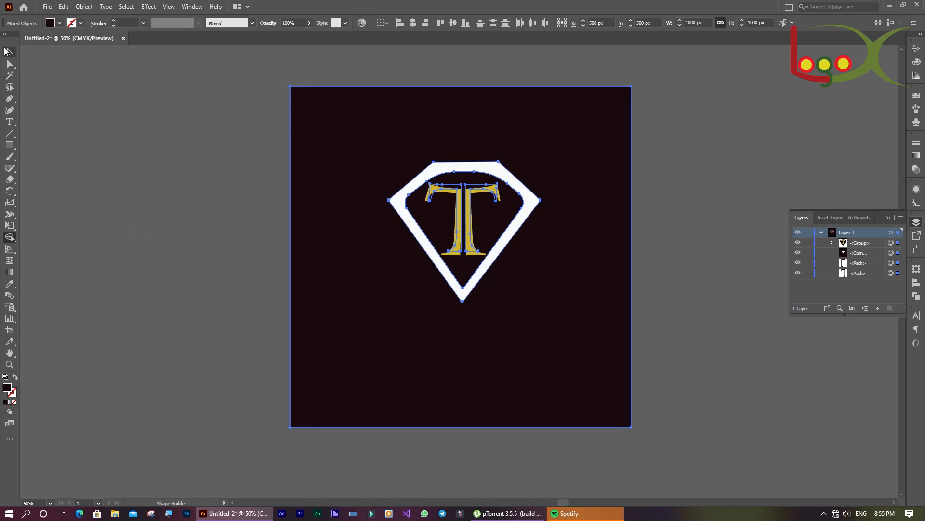
Step: Undo the remaining Shape Builder change, relock the background rectangle and leave everything deselected
{"action": "left_click", "coordinate": [9, 51]}
{"action": "left_click", "coordinate": [112, 189]}
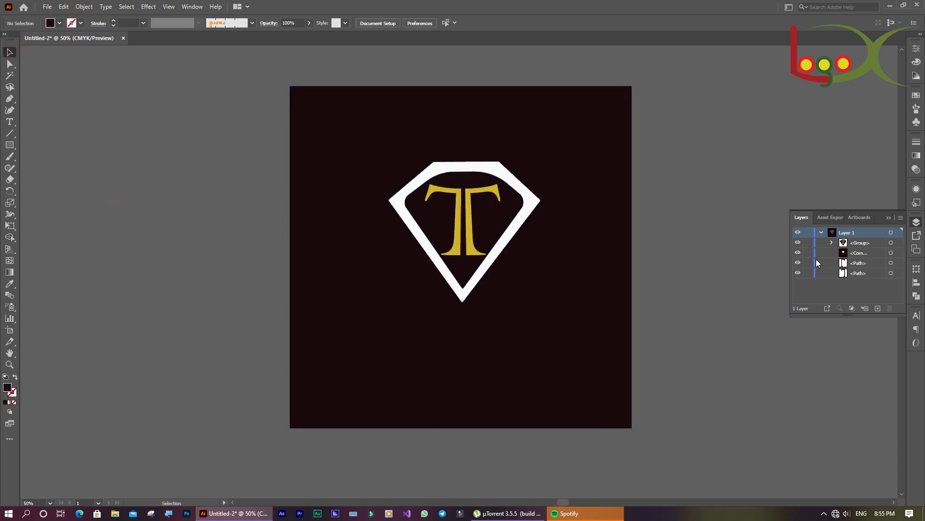
{"action": "key", "text": "ctrl+z"}
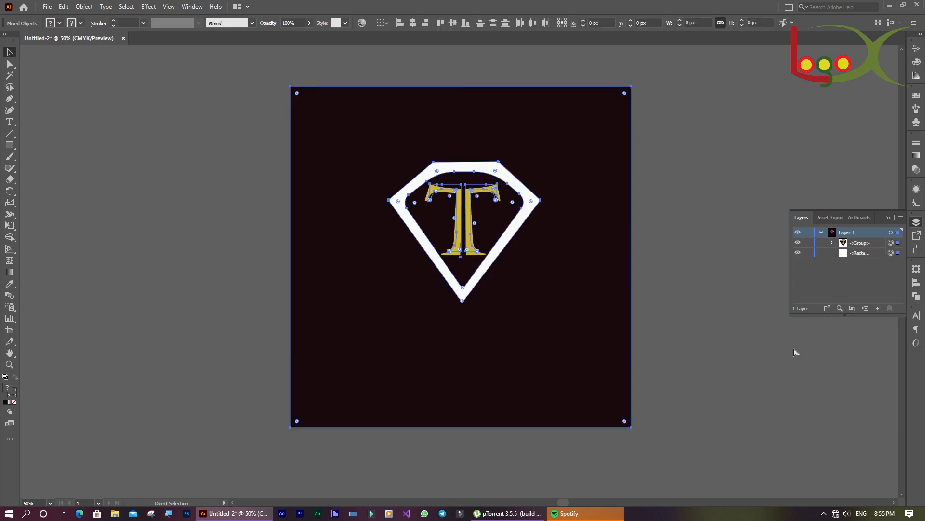
{"action": "left_click", "coordinate": [430, 244]}
{"action": "left_click", "coordinate": [388, 309]}
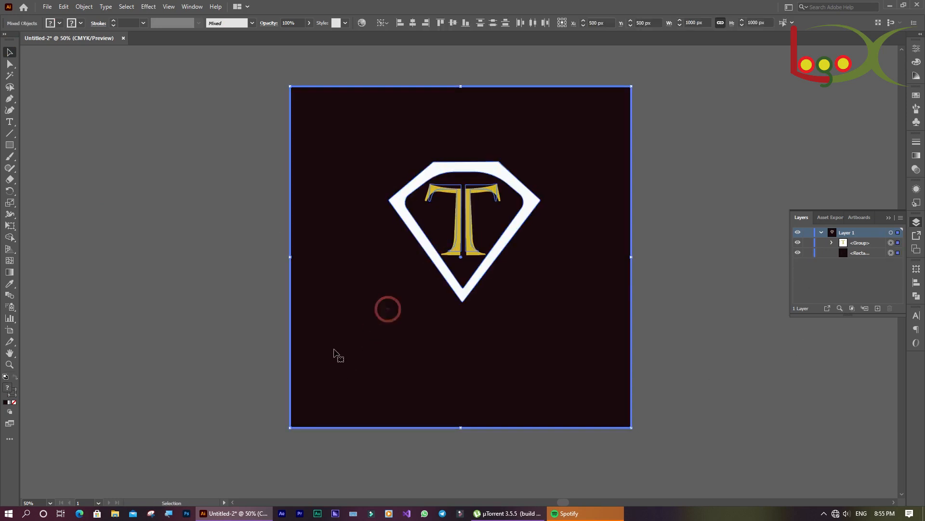
{"action": "left_click", "coordinate": [808, 253]}
{"action": "left_click", "coordinate": [479, 350]}
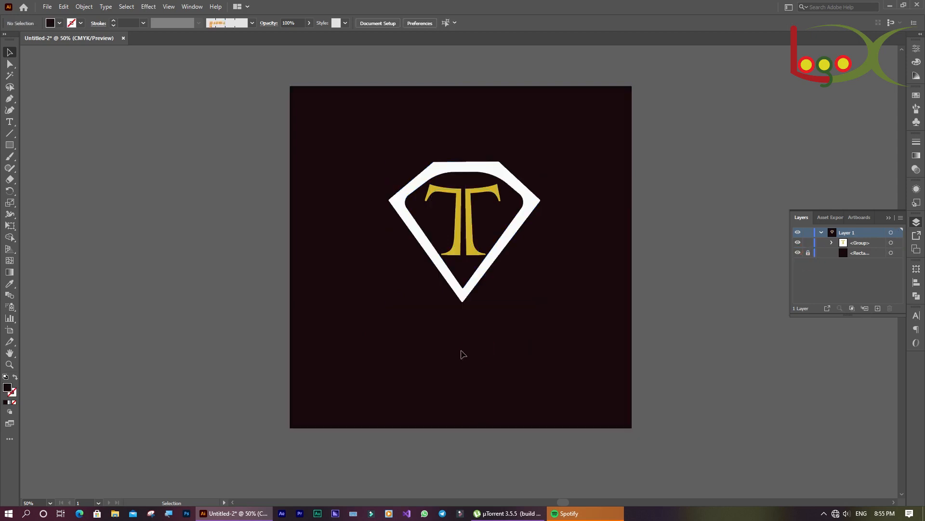
Step: Move the grouped gem logo slightly up and left on the dark background and deselect it
{"action": "mouse_move", "coordinate": [471, 275]}
{"action": "left_mouse_down"}
{"action": "mouse_move", "coordinate": [472, 294]}
{"action": "mouse_move", "coordinate": [466, 264]}
{"action": "left_mouse_up"}
{"action": "left_click", "coordinate": [416, 358]}
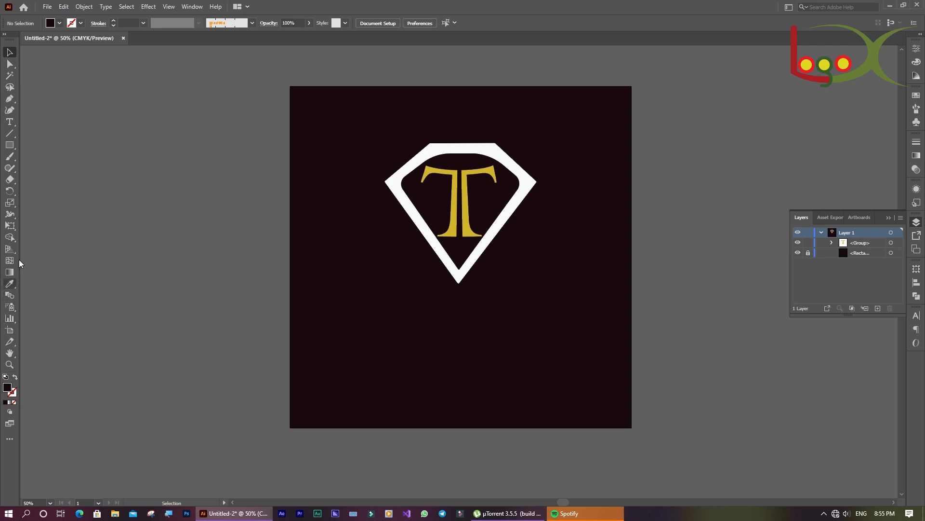
Step: Add the text COMPANY NAME below the gem and enlarge it to about 89 pt
{"action": "left_click", "coordinate": [10, 122]}
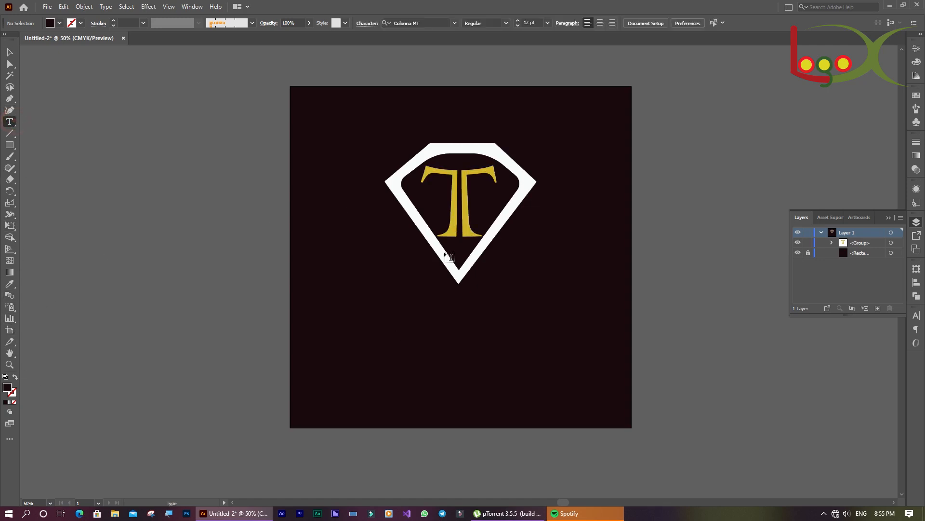
{"action": "left_click", "coordinate": [418, 310]}
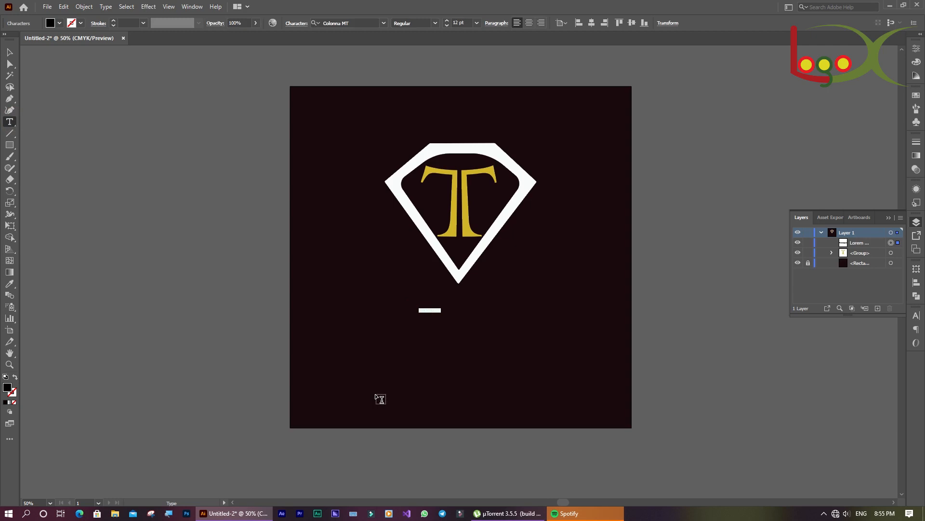
{"action": "type", "text": "CE"}
{"action": "left_click", "coordinate": [9, 53]}
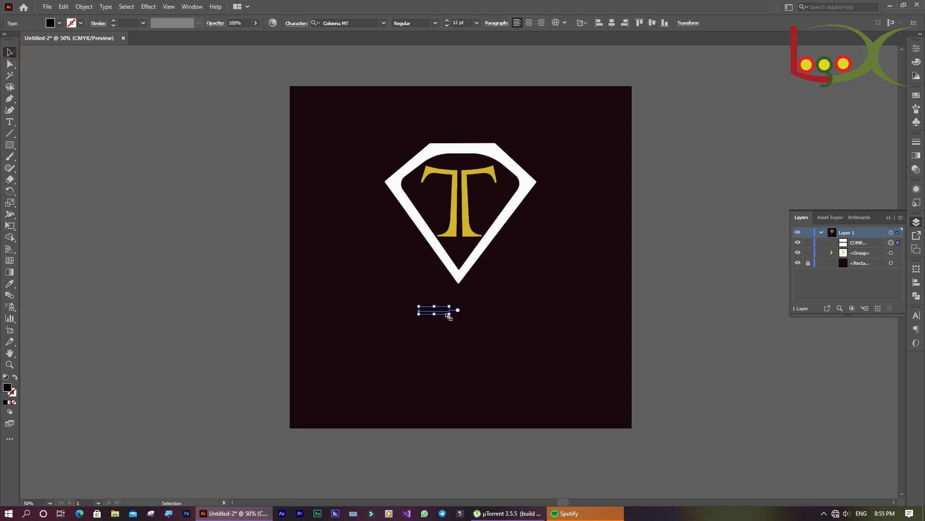
{"action": "left_click_drag", "start_coordinate": [449, 316], "coordinate": [593, 423]}
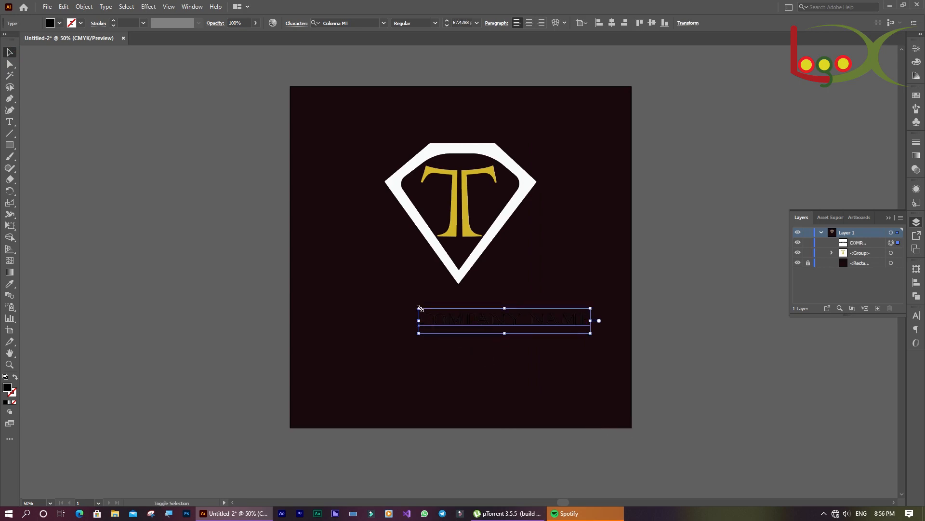
{"action": "left_click_drag", "start_coordinate": [419, 308], "coordinate": [364, 214]}
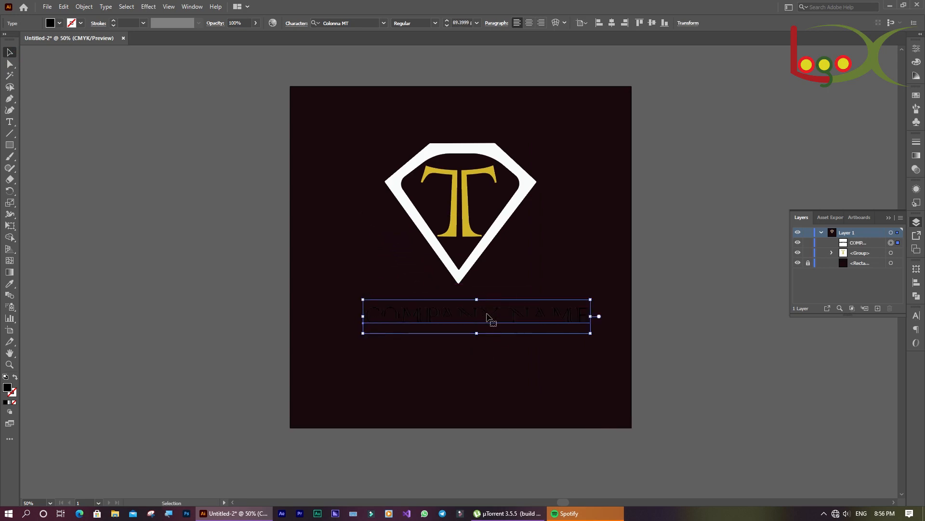
Step: Select all of the COMPANY NAME text and set its font to Forte
{"action": "double_click", "coordinate": [490, 315]}
{"action": "triple_click", "coordinate": [490, 315]}
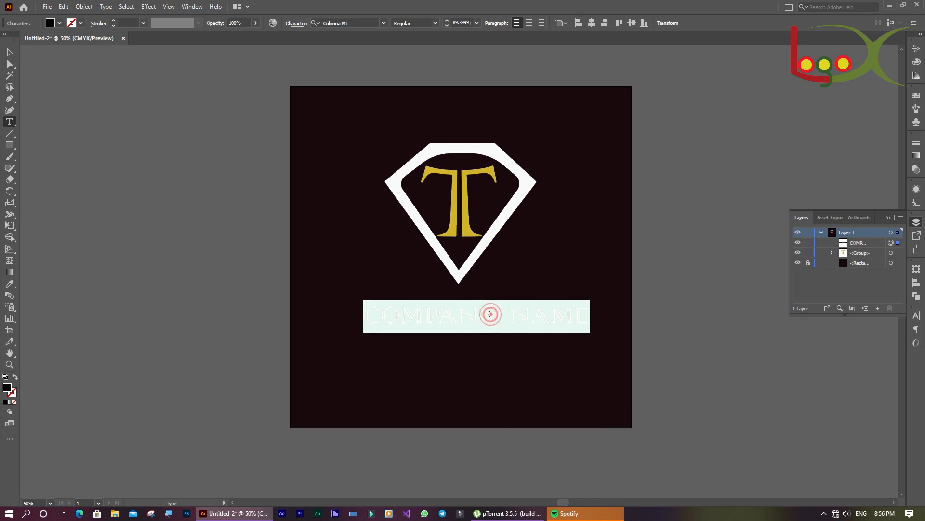
{"action": "left_click", "coordinate": [383, 23]}
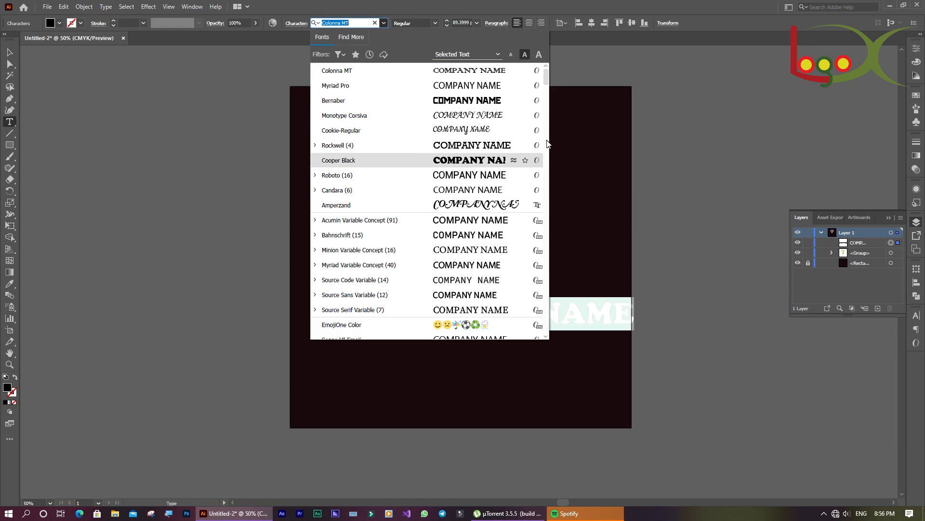
{"action": "left_click_drag", "start_coordinate": [546, 79], "coordinate": [550, 99]}
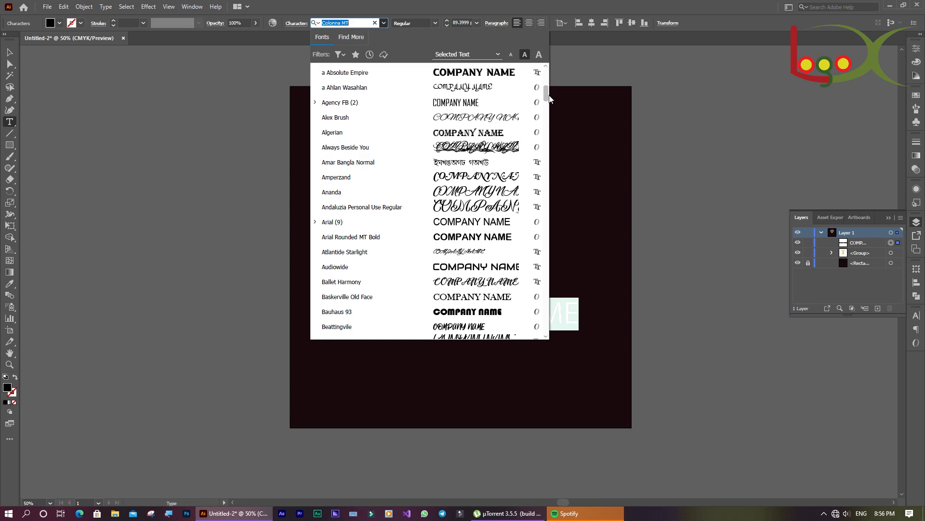
{"action": "left_click_drag", "start_coordinate": [550, 99], "coordinate": [546, 136]}
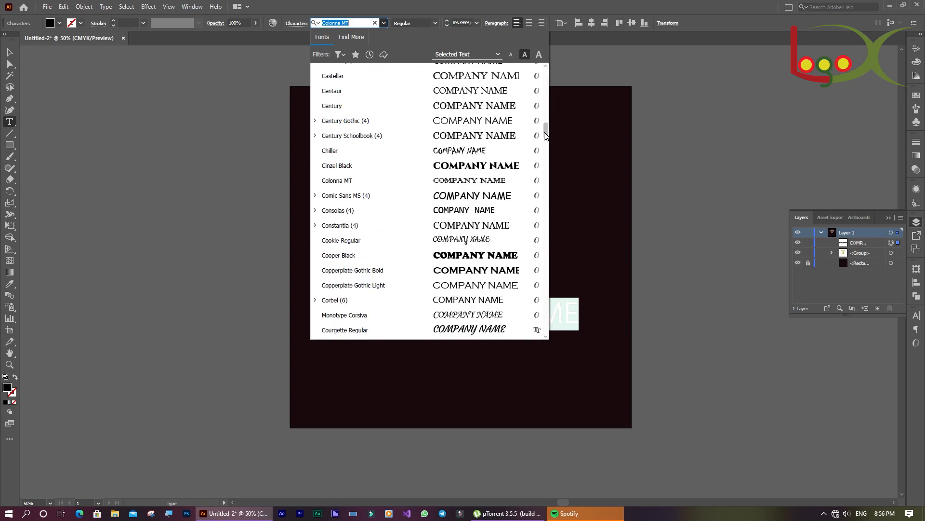
{"action": "left_click_drag", "start_coordinate": [545, 136], "coordinate": [544, 160]}
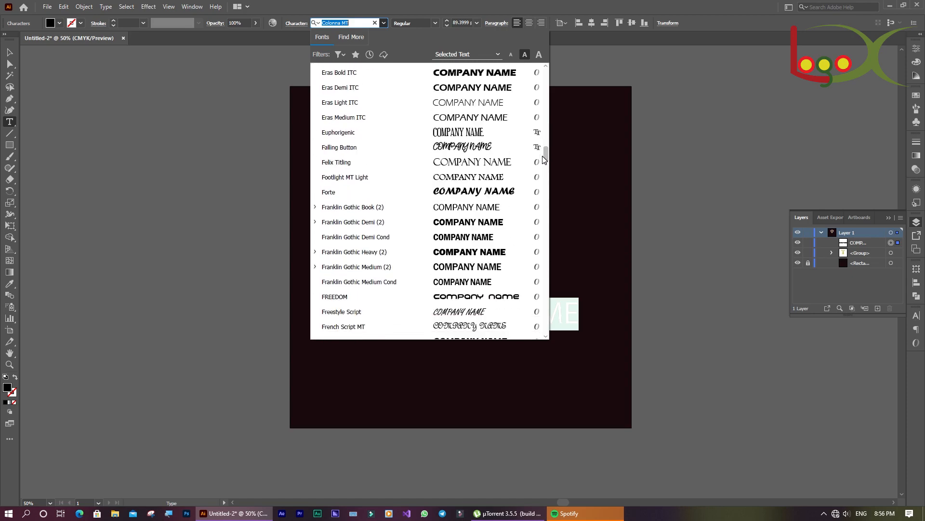
{"action": "left_click", "coordinate": [496, 191]}
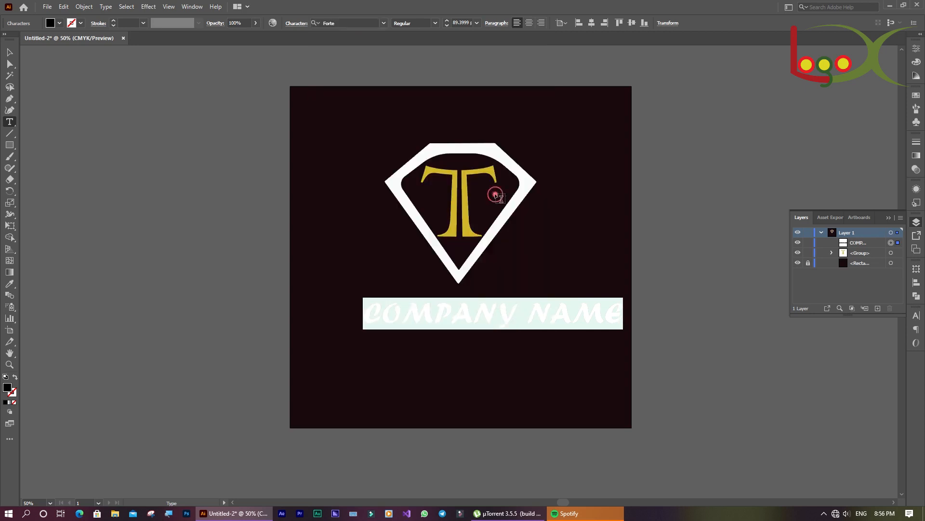
Step: Fill the COMPANY NAME text with bright yellow EDED07 and deselect it
{"action": "double_click", "coordinate": [7, 388]}
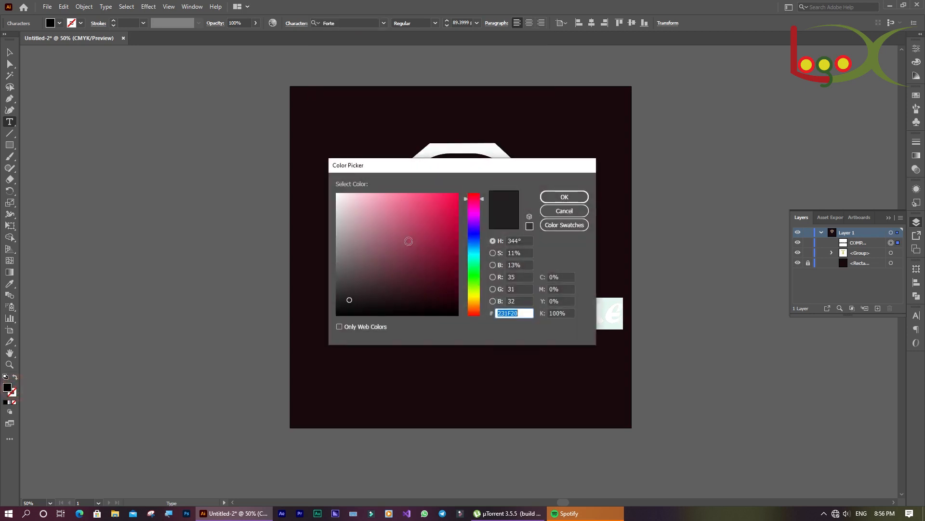
{"action": "left_click_drag", "start_coordinate": [475, 288], "coordinate": [473, 294]}
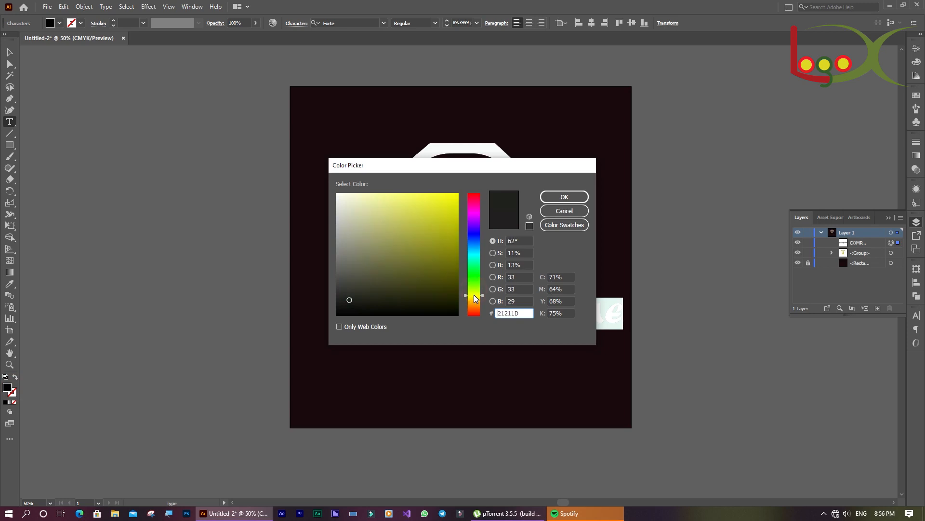
{"action": "left_click", "coordinate": [454, 205]}
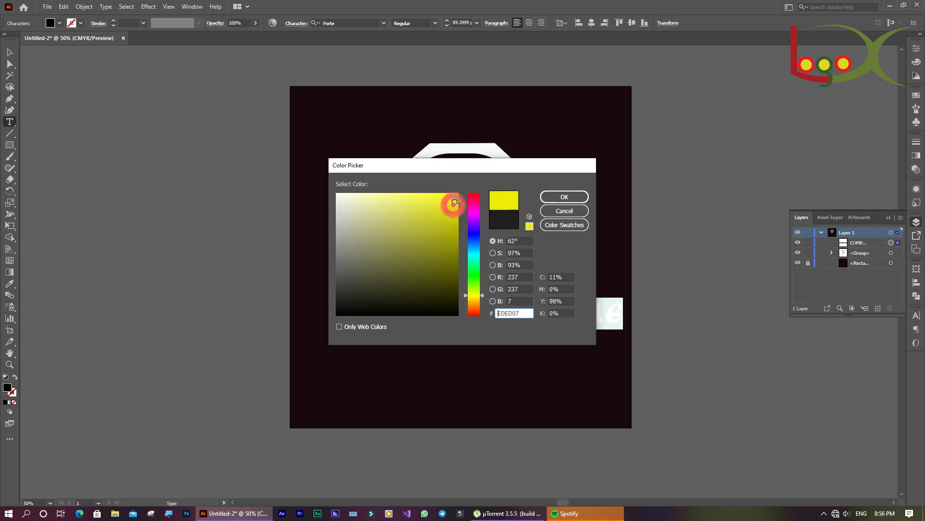
{"action": "left_click", "coordinate": [565, 197]}
{"action": "left_click", "coordinate": [194, 234]}
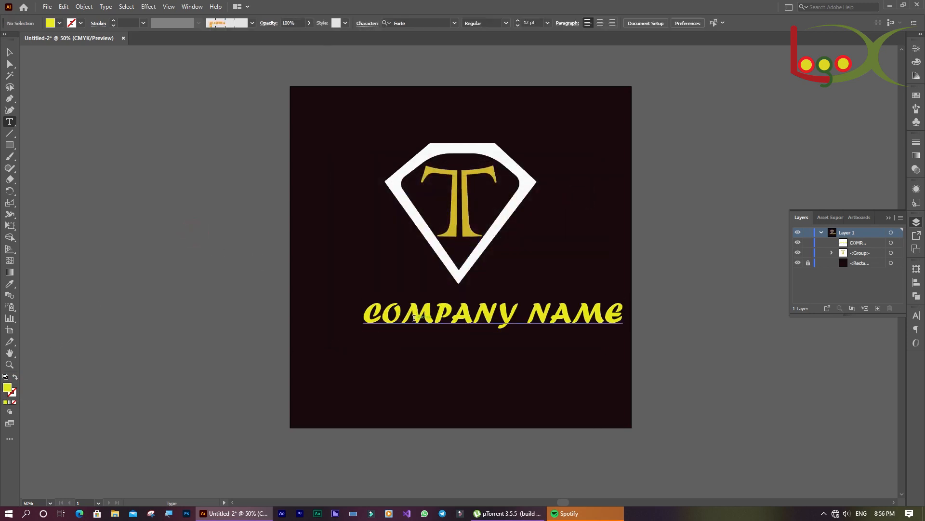
Step: Shift the COMPANY NAME text left and slightly up so it sits more centrally beneath the gem, and deselect it
{"action": "left_click", "coordinate": [10, 51]}
{"action": "left_click", "coordinate": [118, 152]}
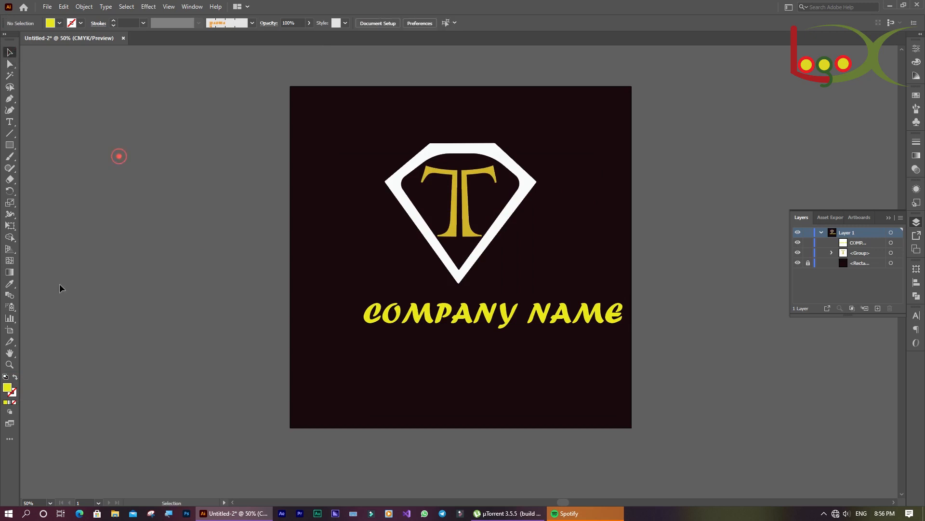
{"action": "left_click_drag", "start_coordinate": [455, 315], "coordinate": [429, 311]}
{"action": "left_click", "coordinate": [176, 237]}
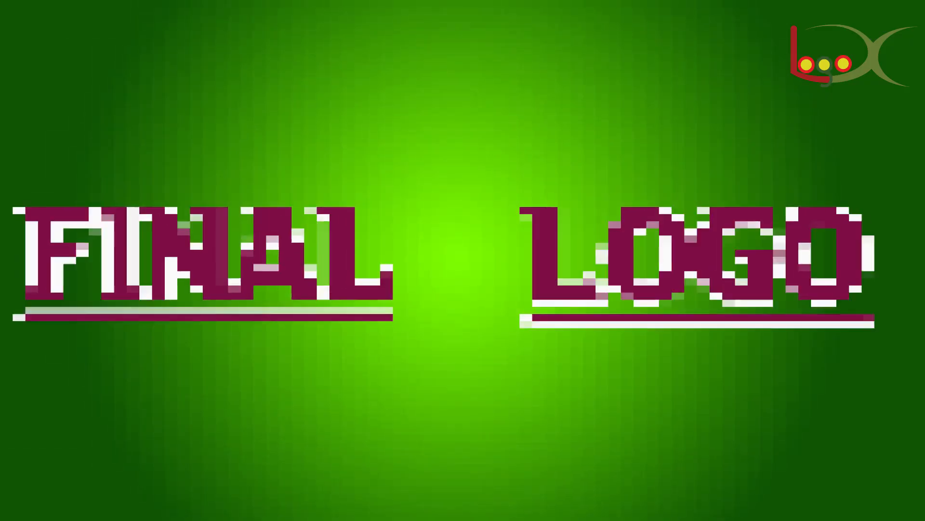